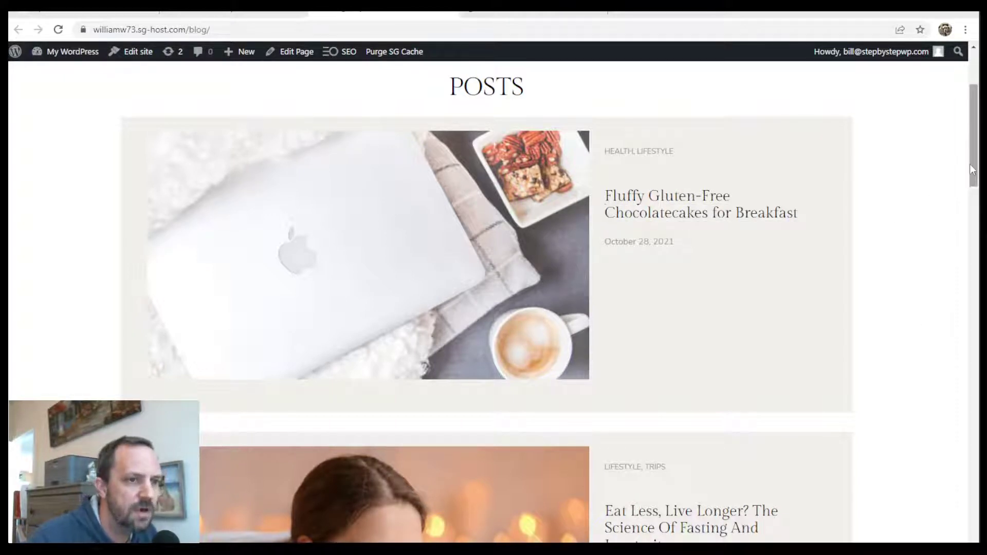
Scroll the blog posts page, then switch to the WordPress admin Dashboard from My WordPress.
{"action": "left_click_drag", "start_coordinate": [976, 168], "coordinate": [977, 129]}
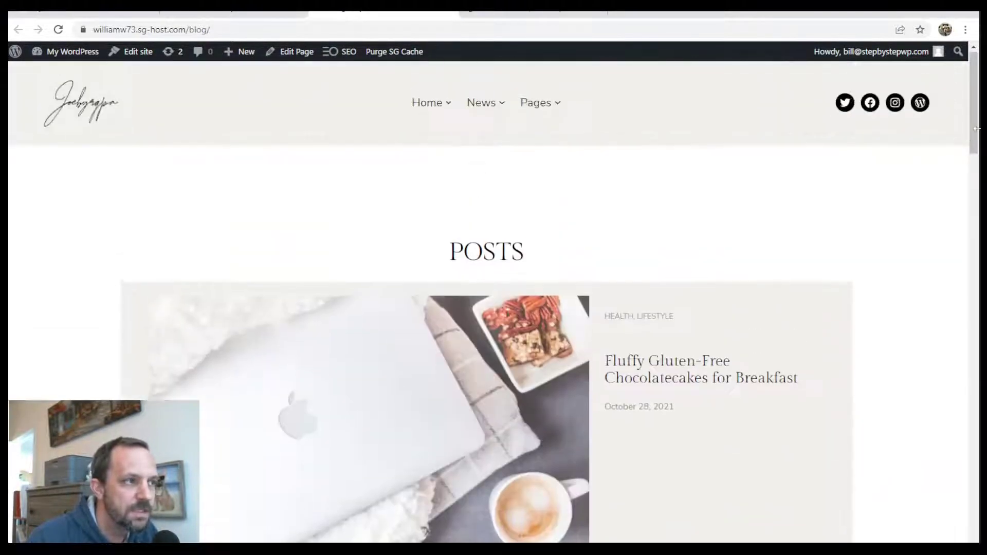
{"action": "mouse_move", "coordinate": [79, 55]}
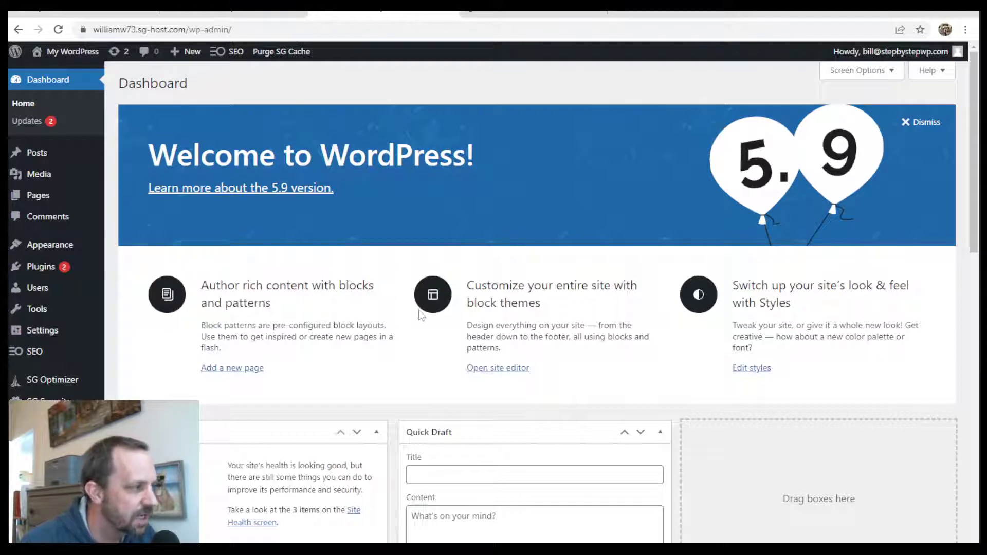
{"action": "mouse_move", "coordinate": [62, 247]}
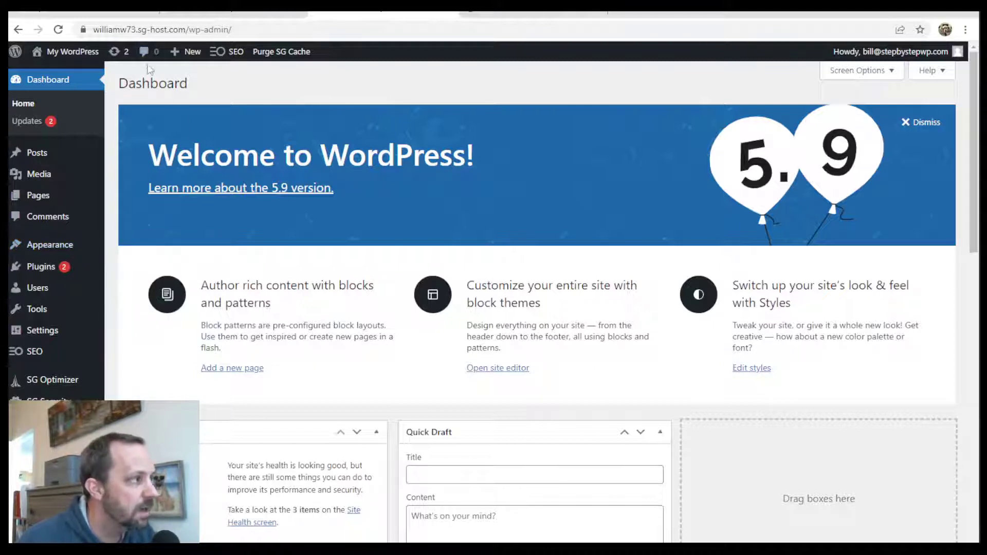
{"action": "mouse_move", "coordinate": [51, 69]}
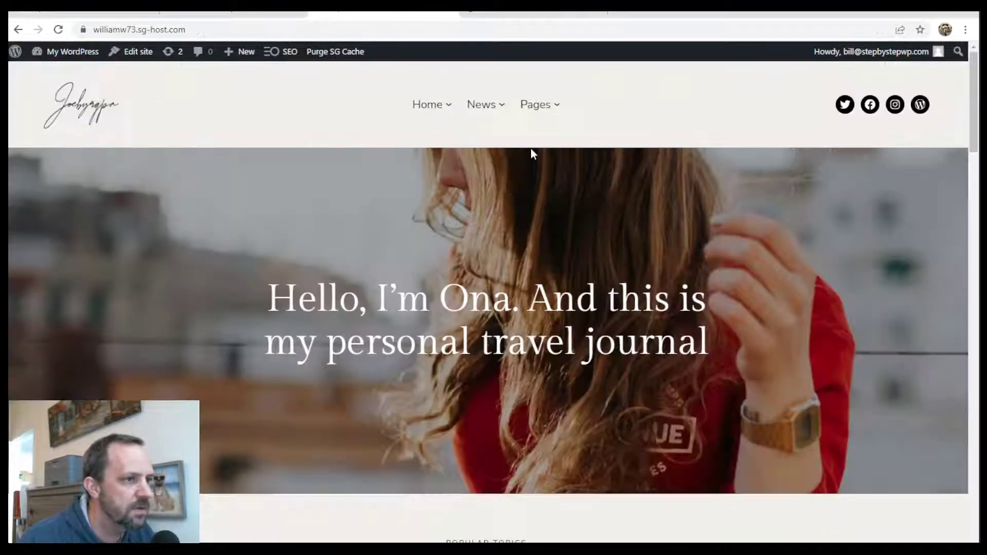
{"action": "mouse_move", "coordinate": [977, 93]}
{"action": "left_mouse_down"}
{"action": "mouse_move", "coordinate": [967, 215]}
{"action": "mouse_move", "coordinate": [975, 416]}
{"action": "mouse_move", "coordinate": [969, 300]}
{"action": "mouse_move", "coordinate": [947, 229]}
{"action": "mouse_move", "coordinate": [965, 166]}
{"action": "mouse_move", "coordinate": [966, 82]}
{"action": "left_mouse_up"}
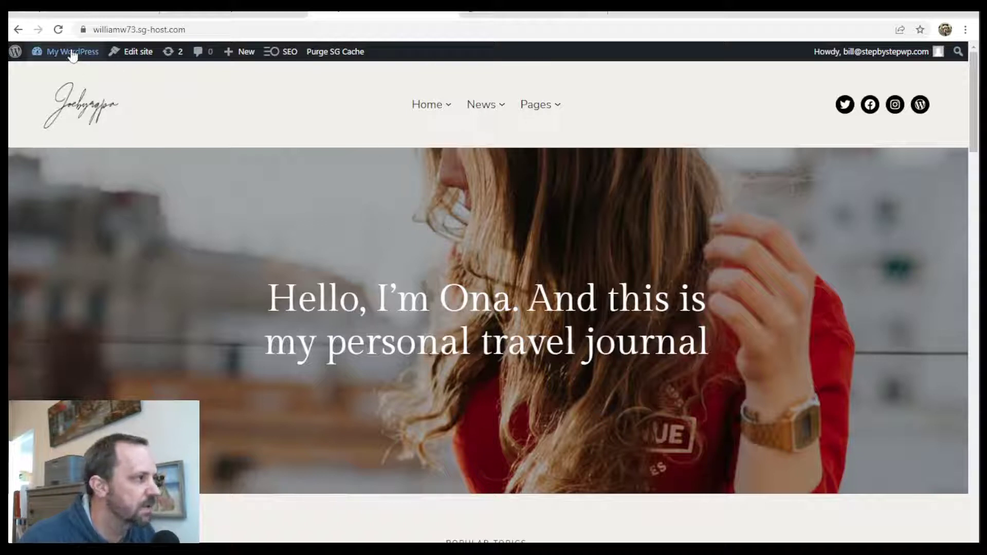
{"action": "left_click", "coordinate": [61, 74]}
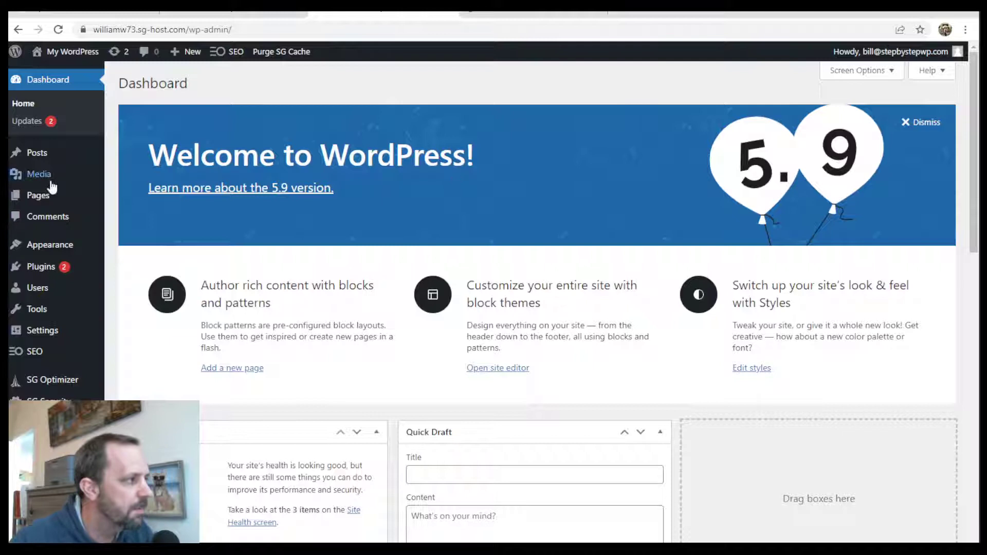
{"action": "mouse_move", "coordinate": [54, 198]}
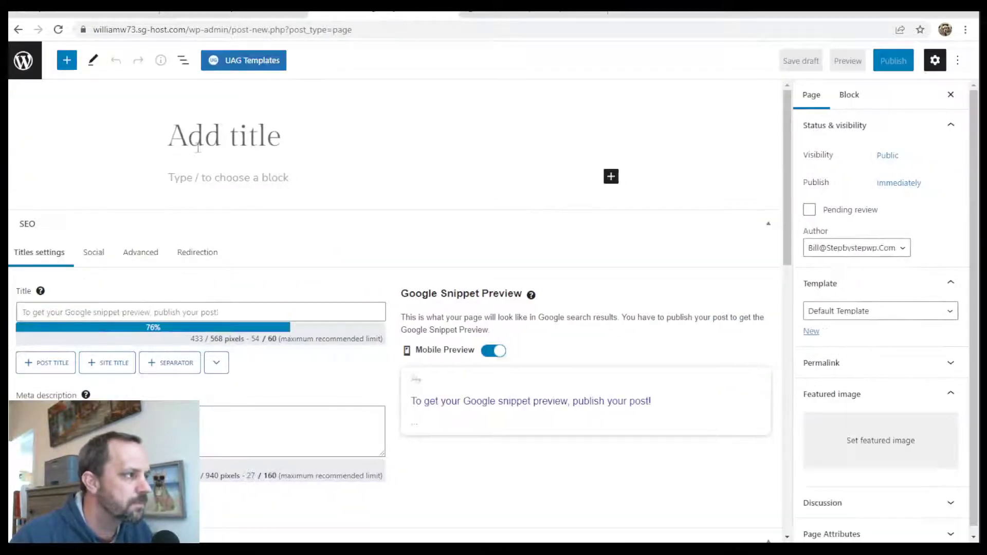
Publish a new page titled 'Posts' using the Header And Footer Only template.
{"action": "type", "text": "Posts"}
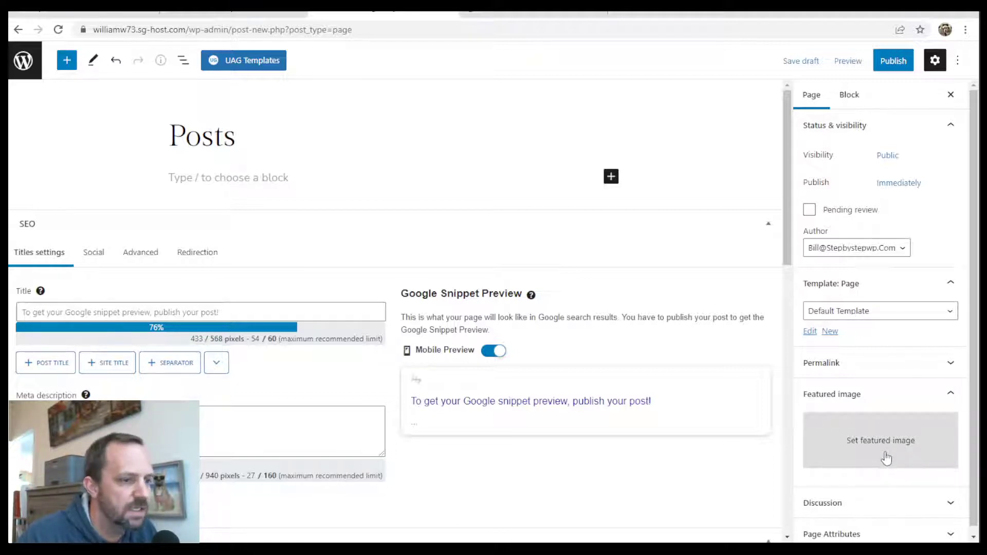
{"action": "left_click", "coordinate": [848, 317]}
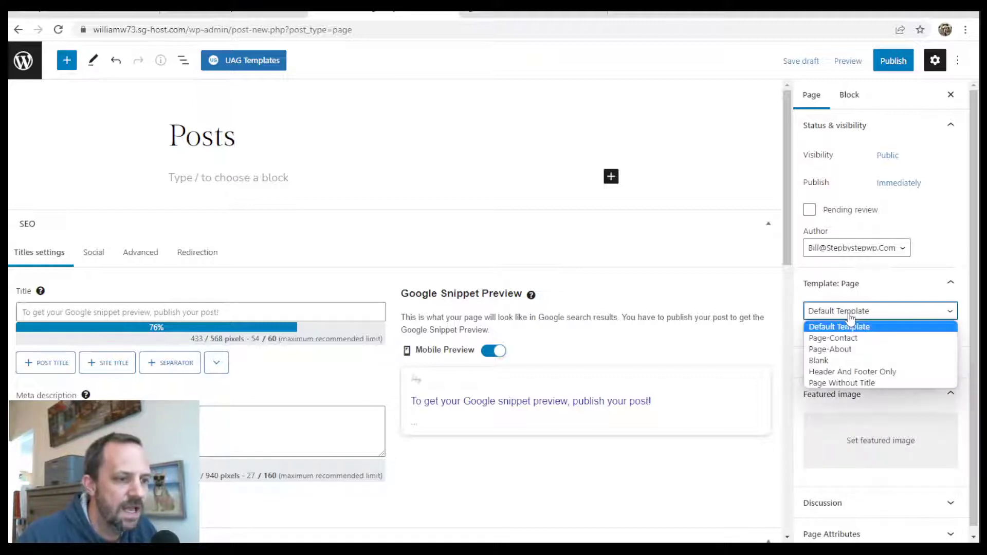
{"action": "left_click", "coordinate": [834, 371]}
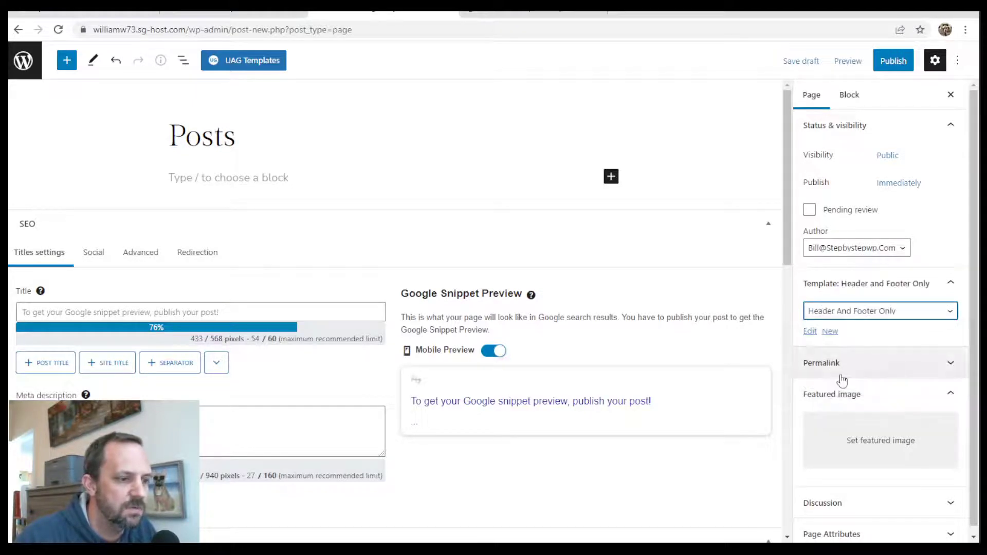
{"action": "left_click", "coordinate": [903, 75]}
{"action": "left_click", "coordinate": [871, 67]}
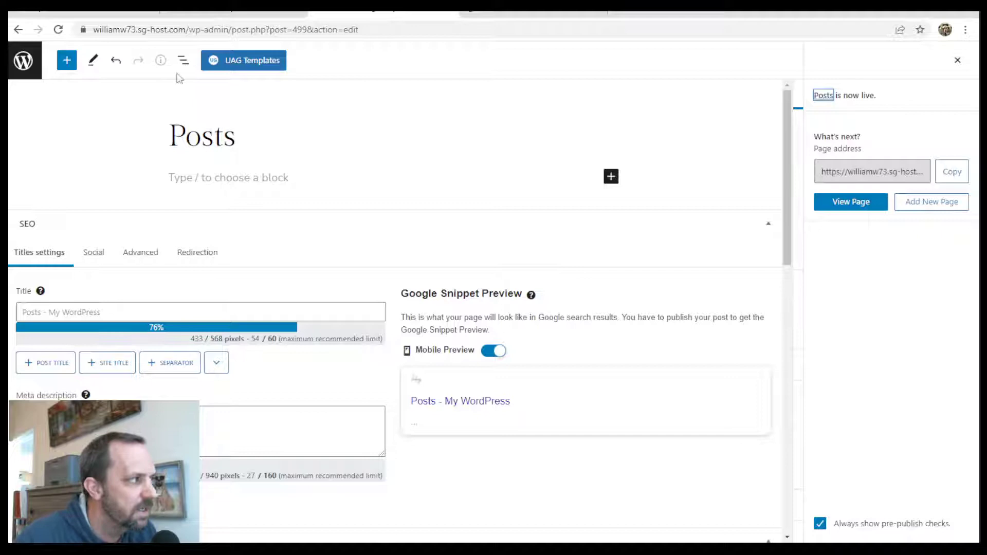
Open the site editor and choose the Index template from the Templates list.
{"action": "left_click", "coordinate": [26, 63]}
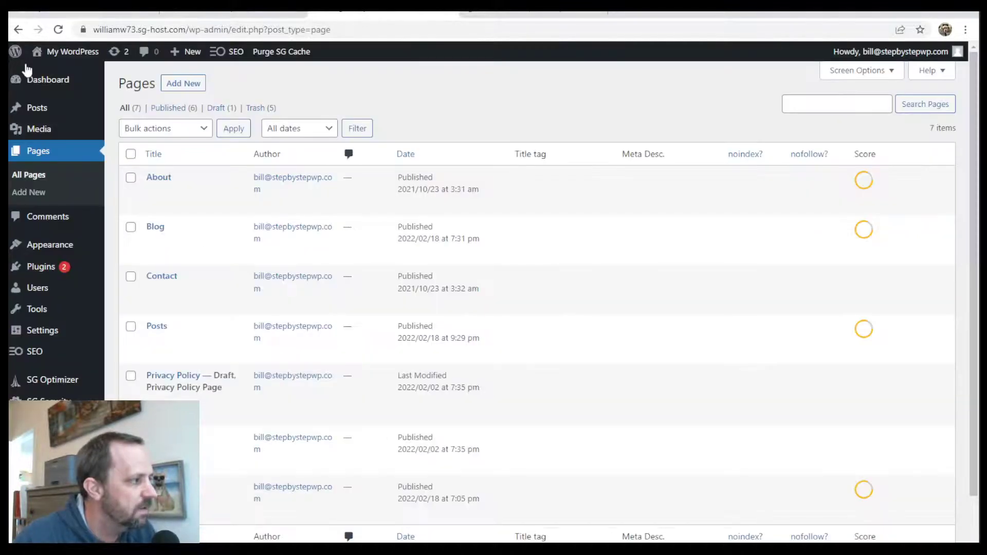
{"action": "mouse_move", "coordinate": [64, 246]}
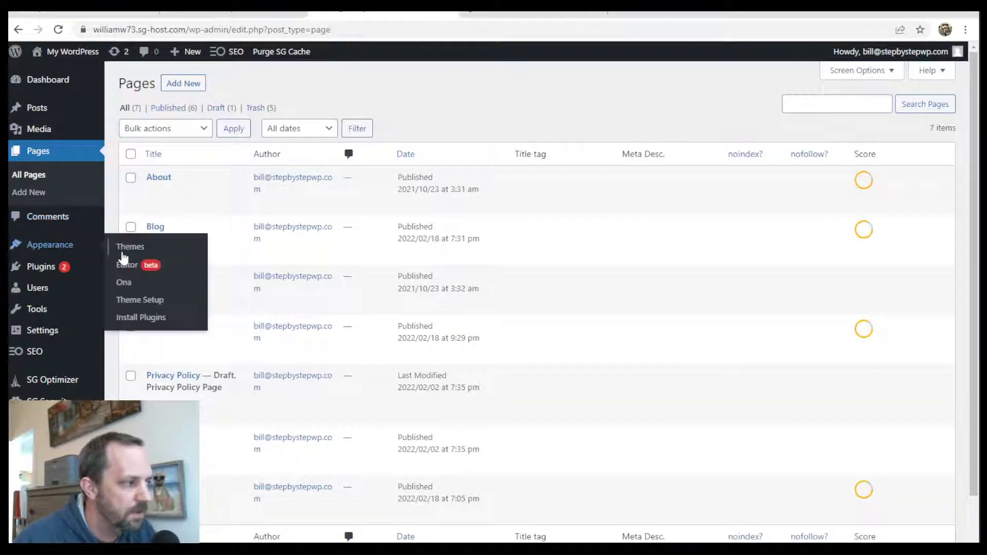
{"action": "left_click", "coordinate": [129, 271]}
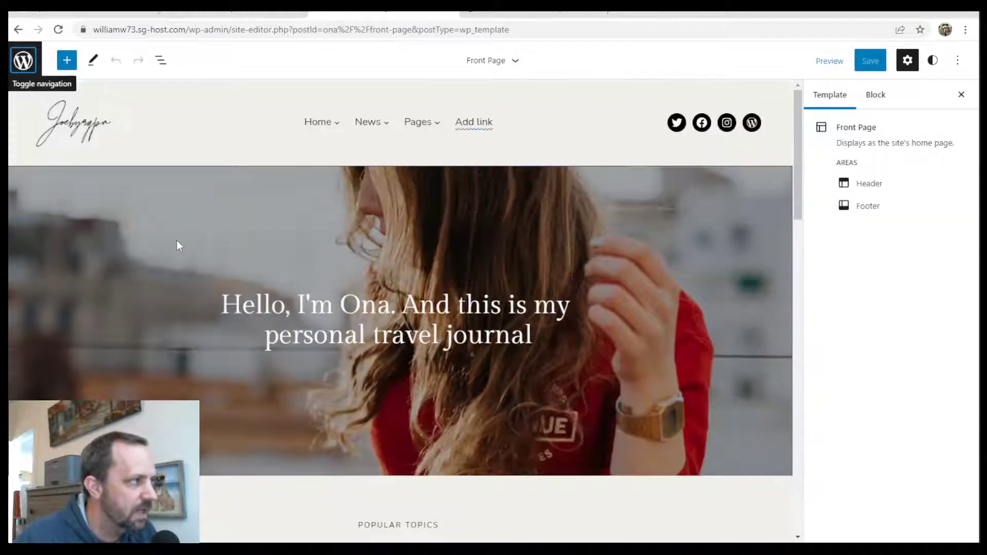
{"action": "left_click", "coordinate": [23, 62]}
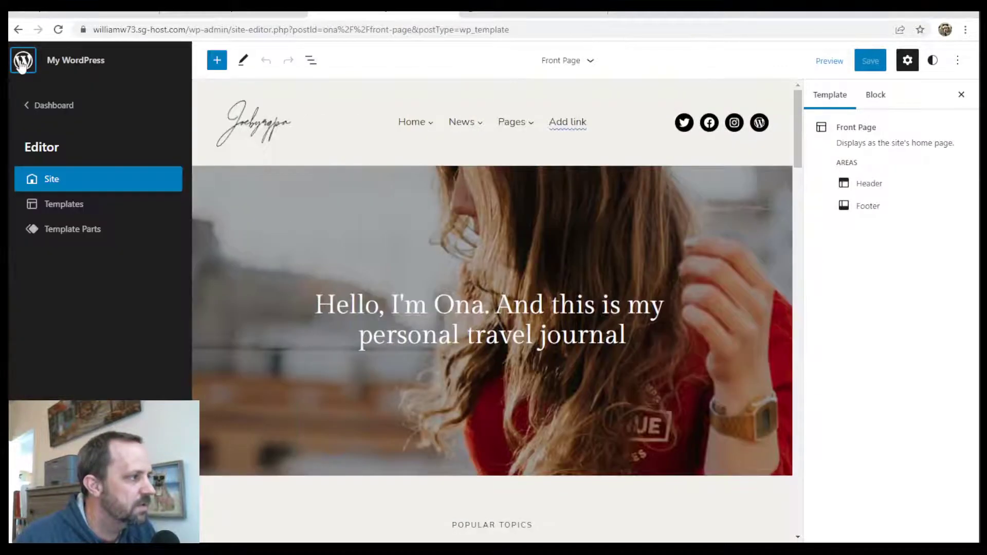
{"action": "left_click", "coordinate": [71, 210]}
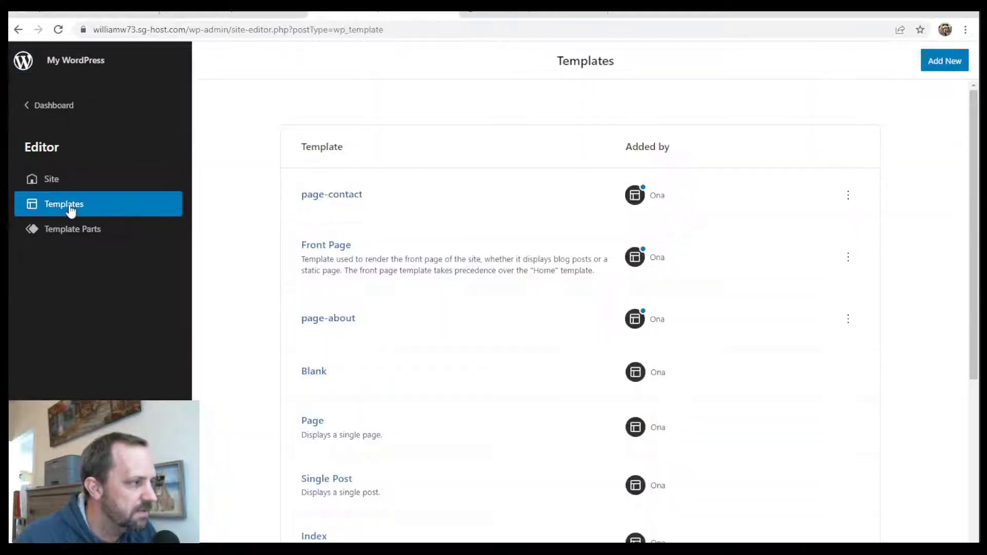
{"action": "scroll", "coordinate": [437, 196], "scroll_direction": "down", "scroll_amount": 5}
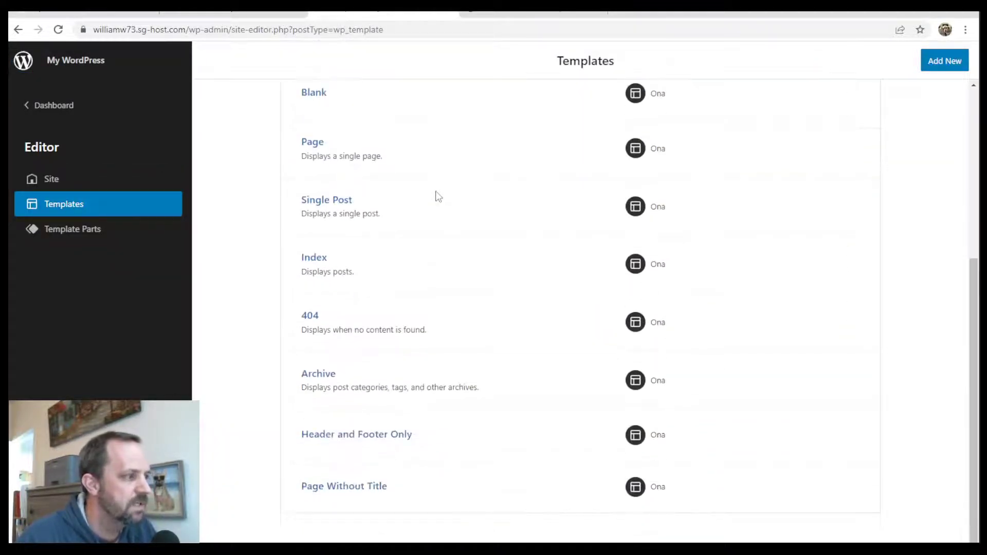
{"action": "scroll", "coordinate": [437, 197], "scroll_direction": "up", "scroll_amount": 5}
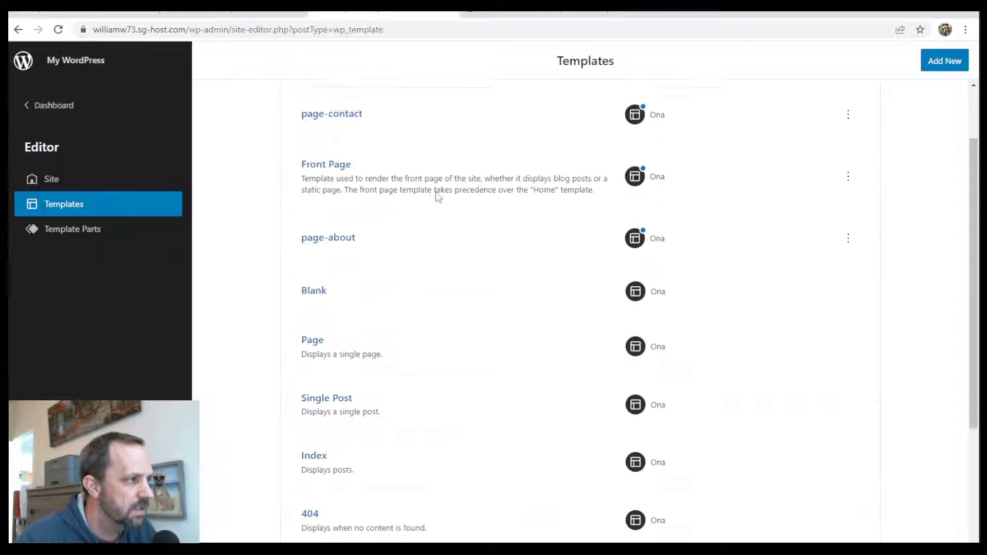
{"action": "scroll", "coordinate": [437, 197], "scroll_direction": "down", "scroll_amount": 3}
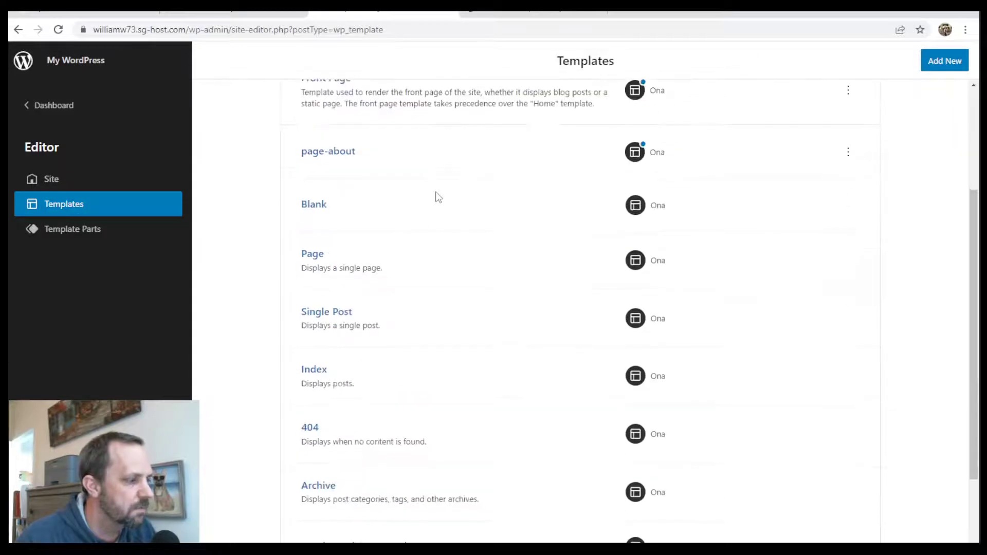
{"action": "left_click", "coordinate": [322, 376]}
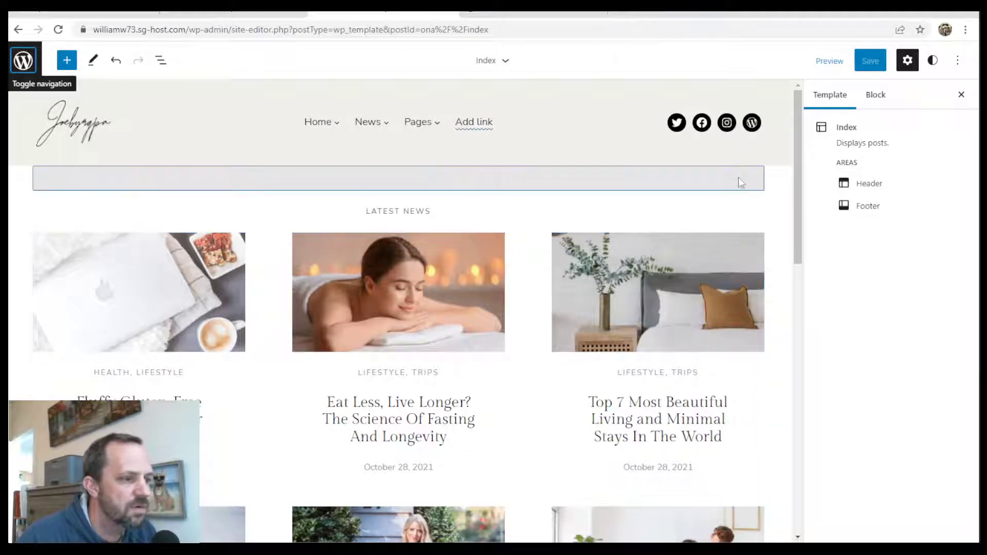
Show the template's List view with the Header, Group and Footer branches collapsed.
{"action": "scroll", "coordinate": [792, 221], "scroll_direction": "down", "scroll_amount": 5}
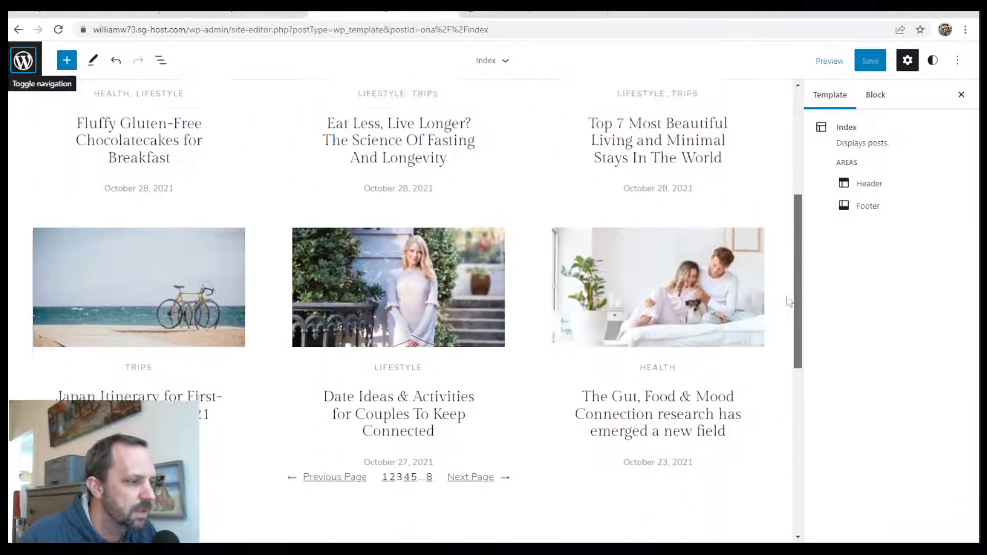
{"action": "scroll", "coordinate": [779, 329], "scroll_direction": "down", "scroll_amount": 4}
{"action": "scroll", "coordinate": [794, 312], "scroll_direction": "up", "scroll_amount": 2}
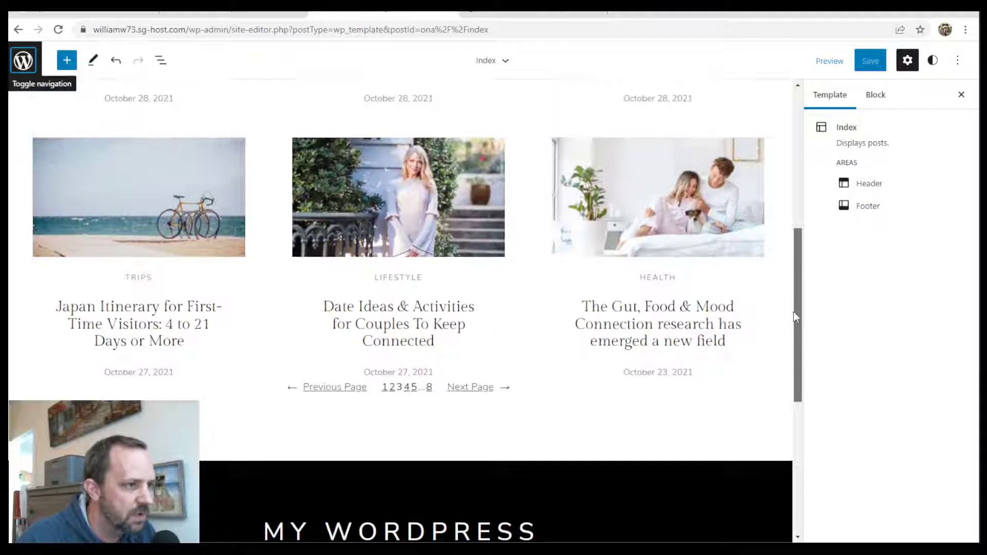
{"action": "left_click_drag", "start_coordinate": [794, 311], "coordinate": [791, 170]}
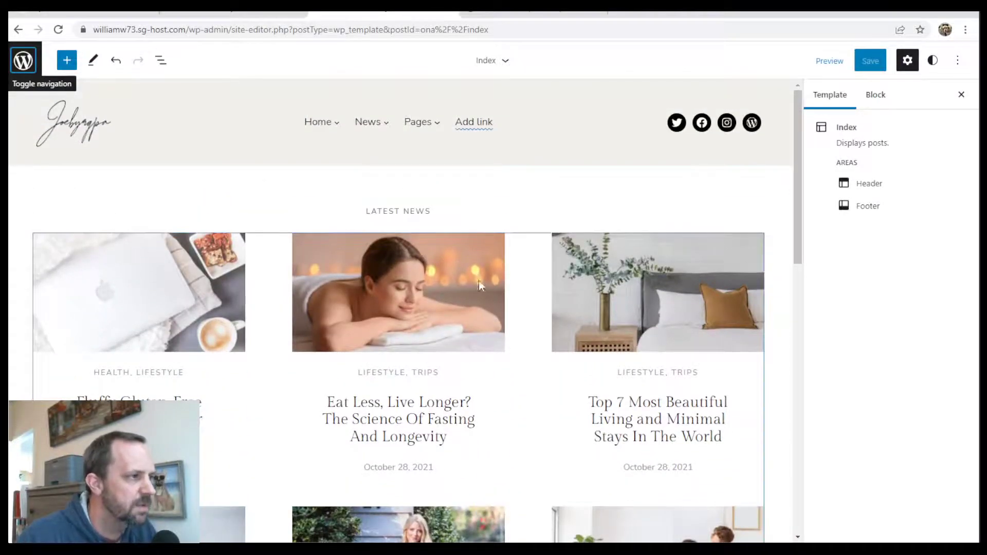
{"action": "left_click", "coordinate": [162, 62]}
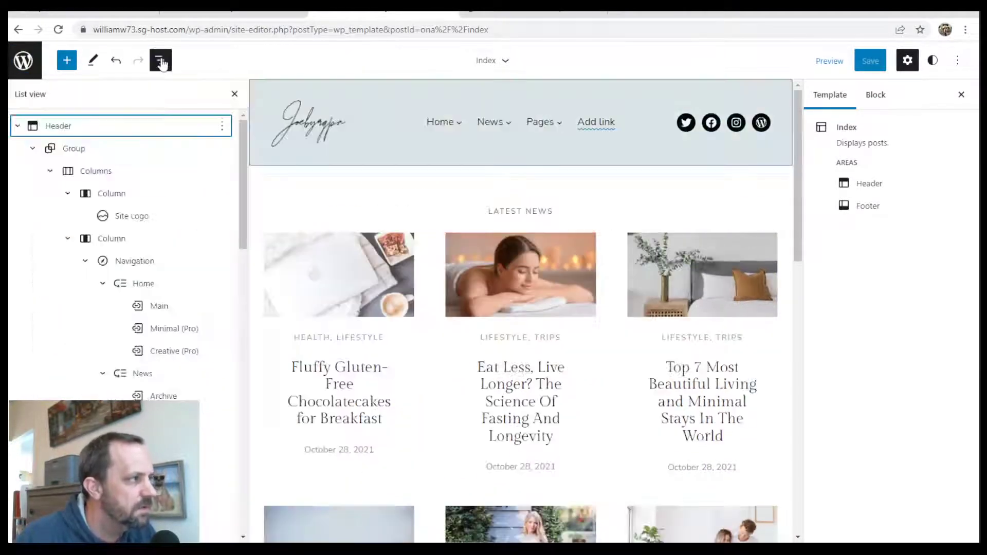
{"action": "left_click", "coordinate": [18, 126]}
{"action": "left_click", "coordinate": [17, 148]}
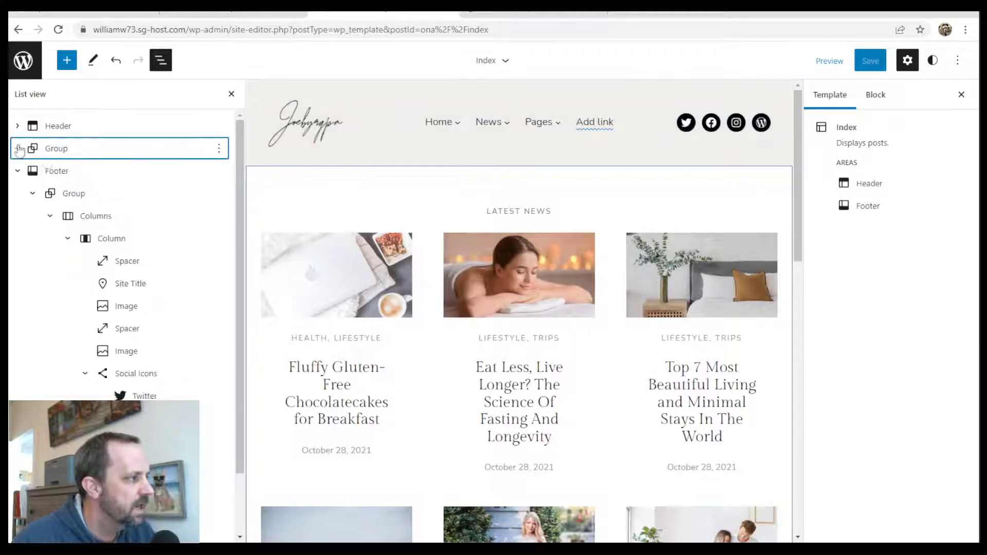
{"action": "left_click", "coordinate": [17, 171]}
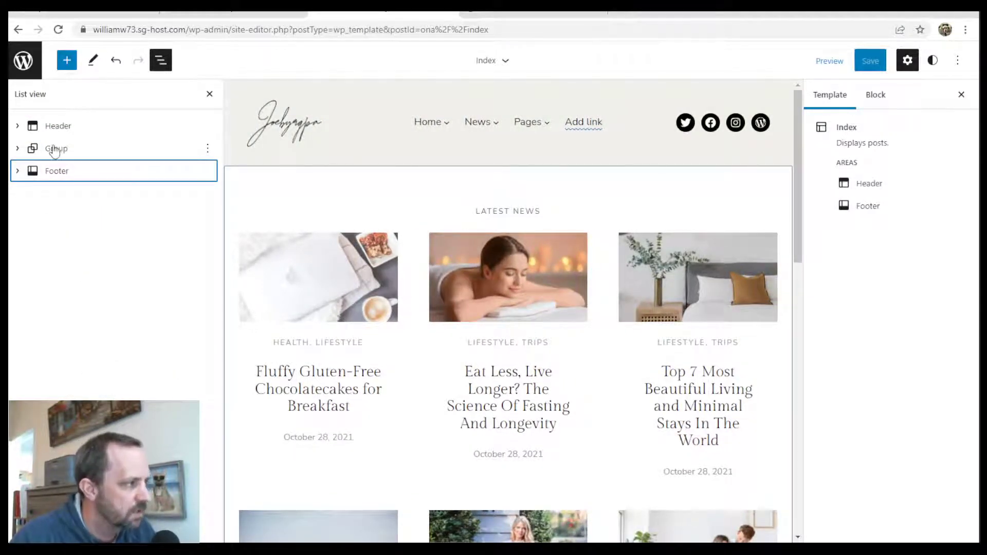
Delete the Group holding the Latest News post grid and insert an empty block after the Header.
{"action": "left_click", "coordinate": [55, 150]}
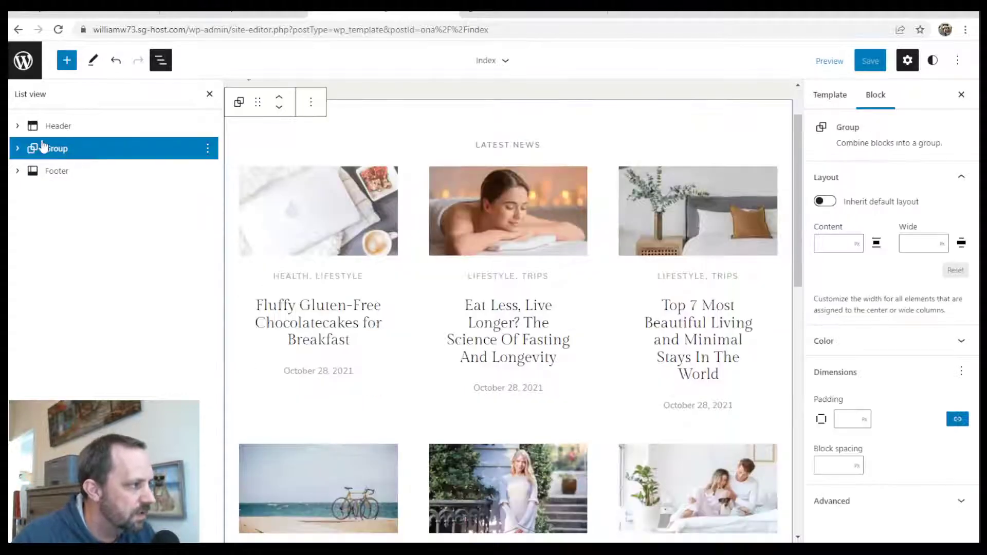
{"action": "left_click", "coordinate": [312, 103]}
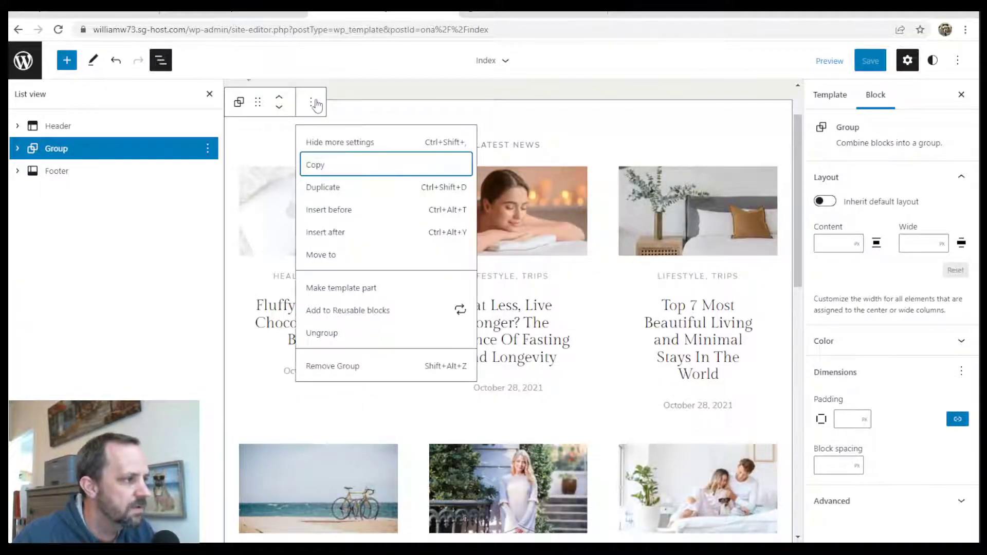
{"action": "left_click", "coordinate": [342, 368]}
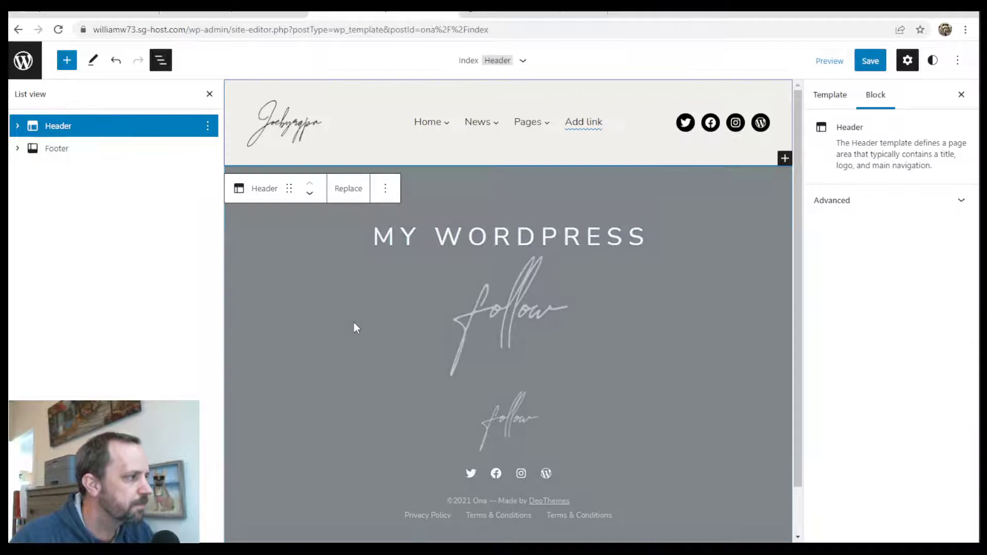
{"action": "left_click", "coordinate": [387, 189]}
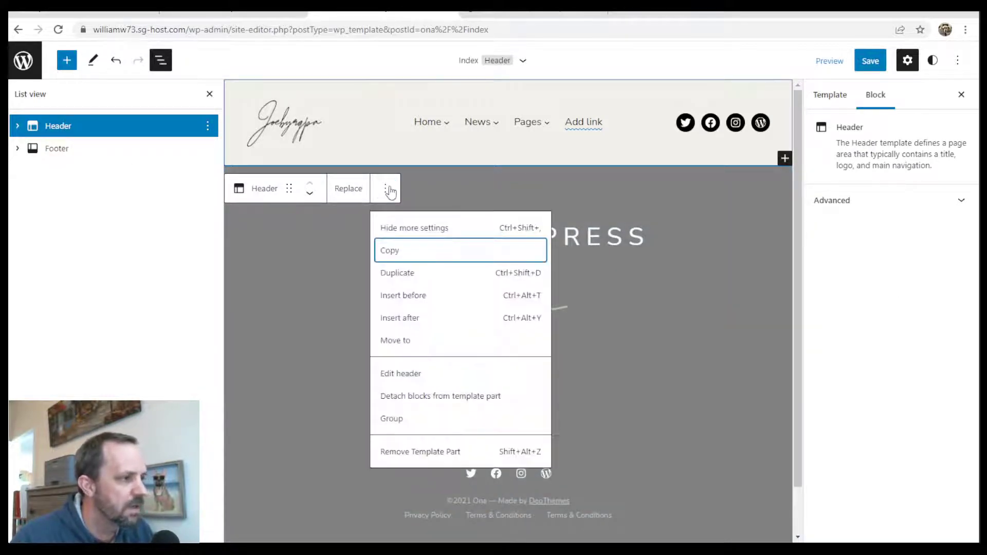
{"action": "left_click", "coordinate": [415, 319]}
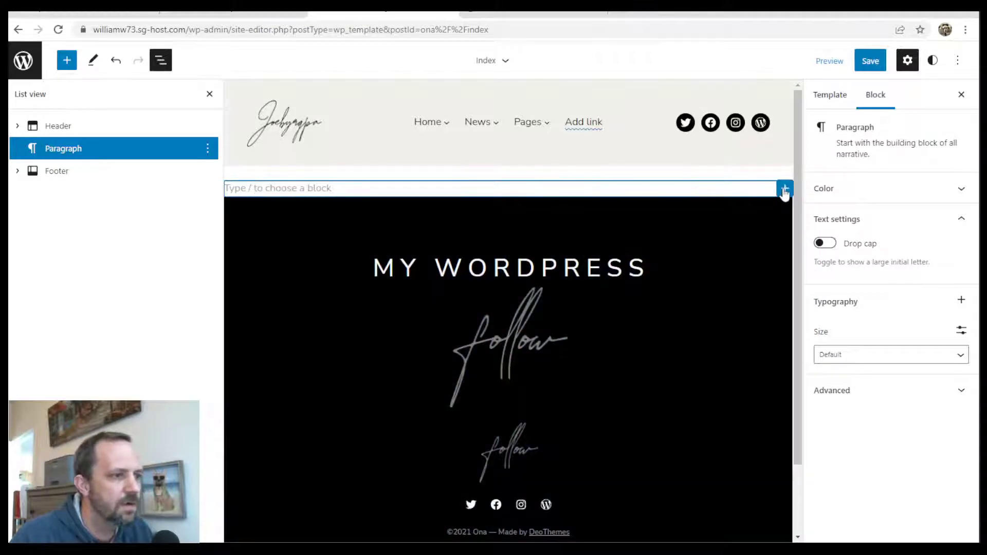
Convert the empty block into a Group with 1170 px content width and save the Index template.
{"action": "left_click", "coordinate": [784, 191]}
{"action": "type", "text": "g"}
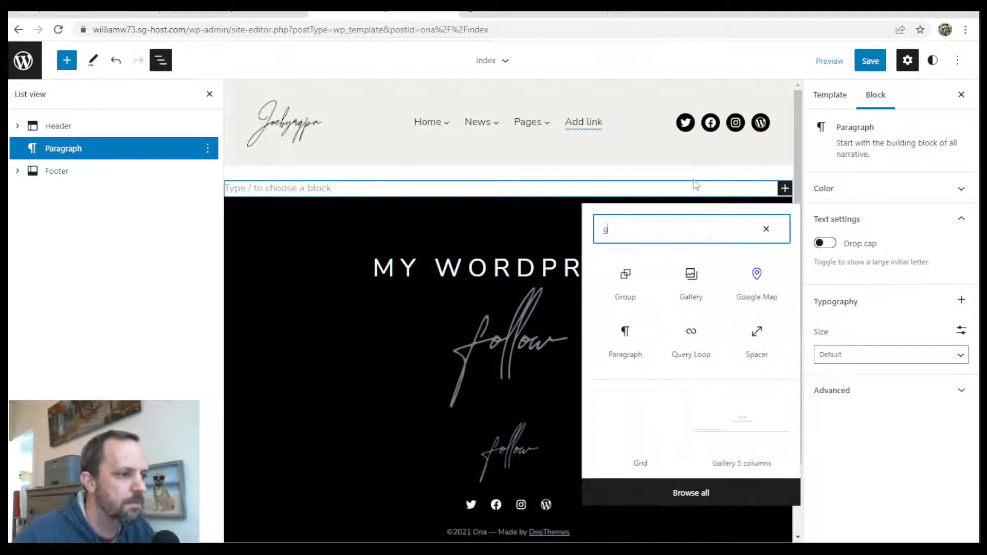
{"action": "left_click", "coordinate": [628, 283]}
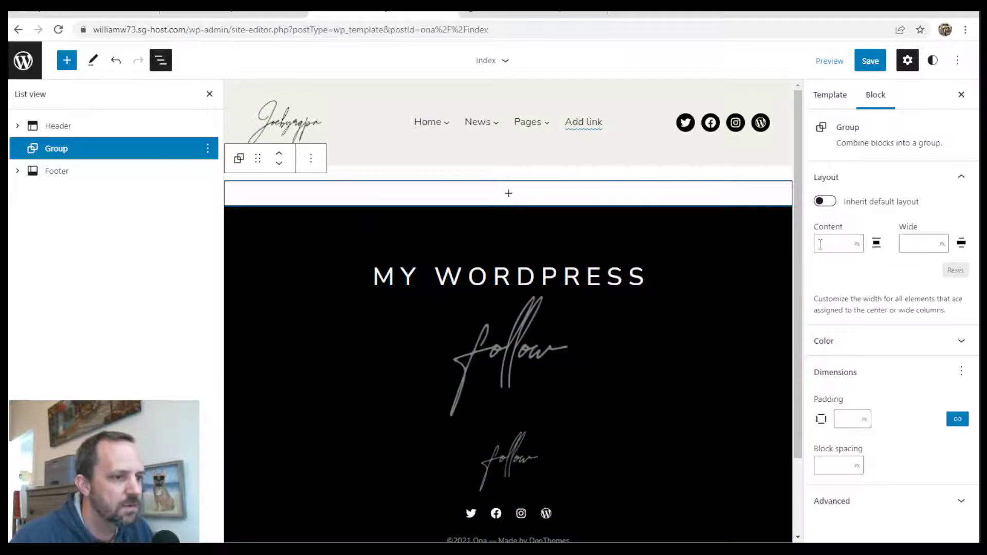
{"action": "left_click", "coordinate": [821, 244]}
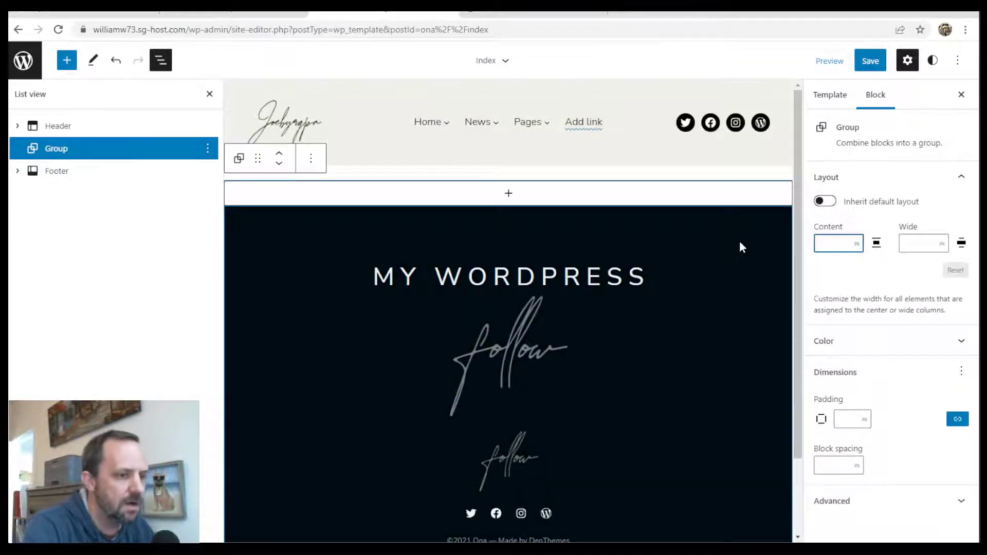
{"action": "type", "text": "1170"}
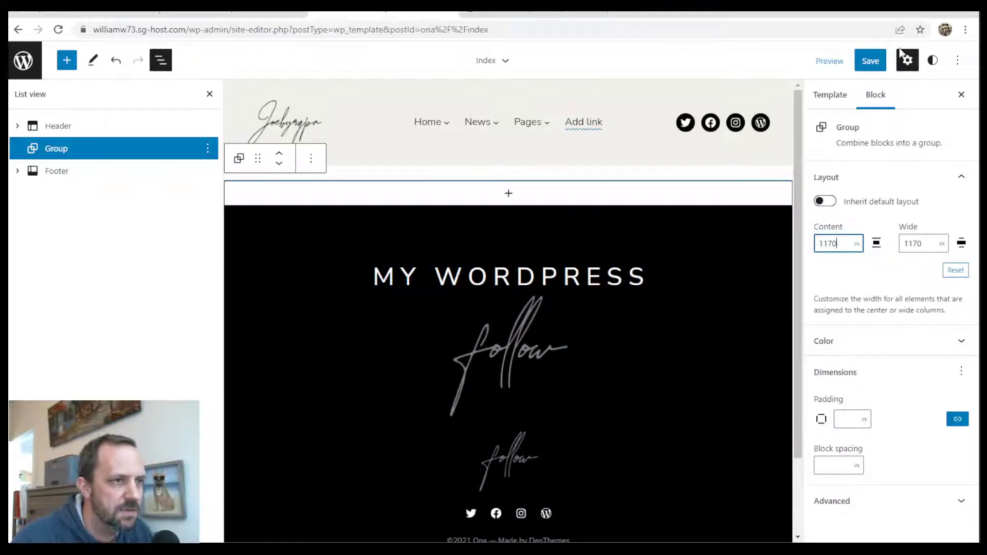
{"action": "left_click", "coordinate": [870, 61]}
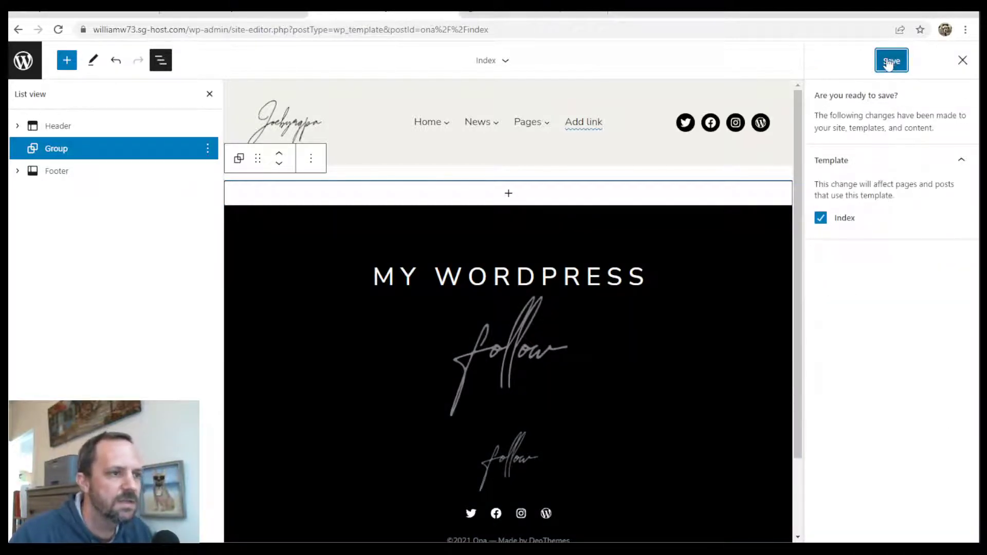
{"action": "left_click", "coordinate": [890, 62]}
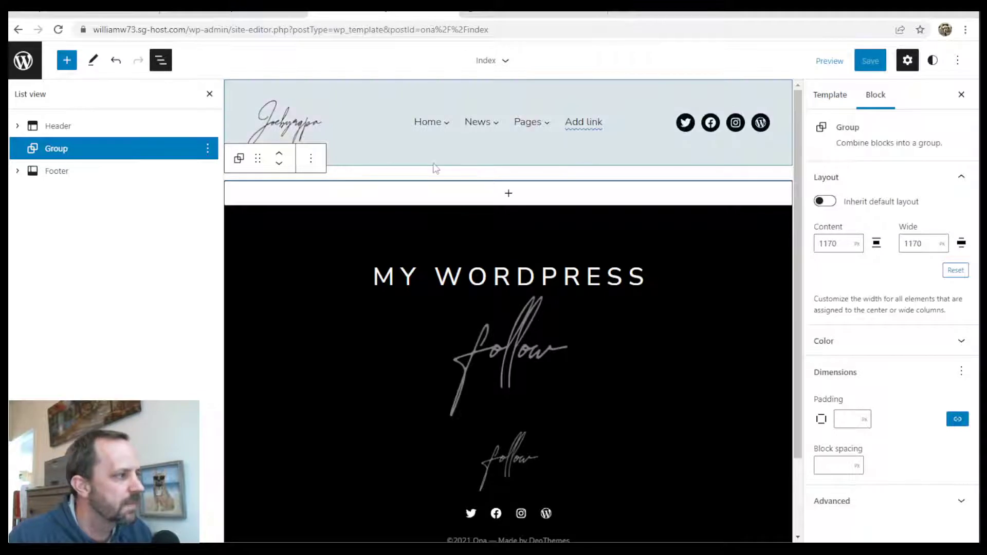
Insert a Spacer into the group and add an empty block after it.
{"action": "left_click", "coordinate": [508, 194]}
{"action": "type", "text": "s"}
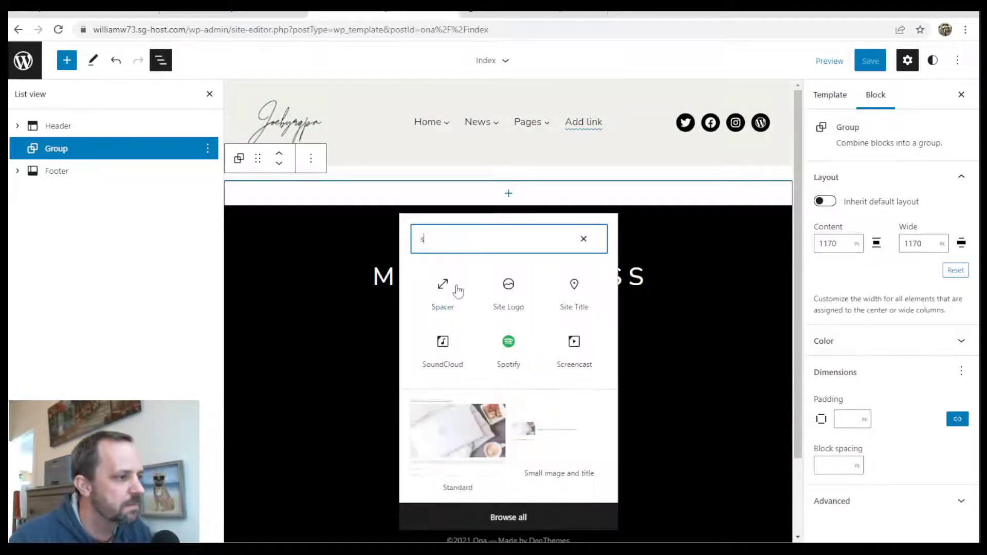
{"action": "left_click", "coordinate": [442, 289]}
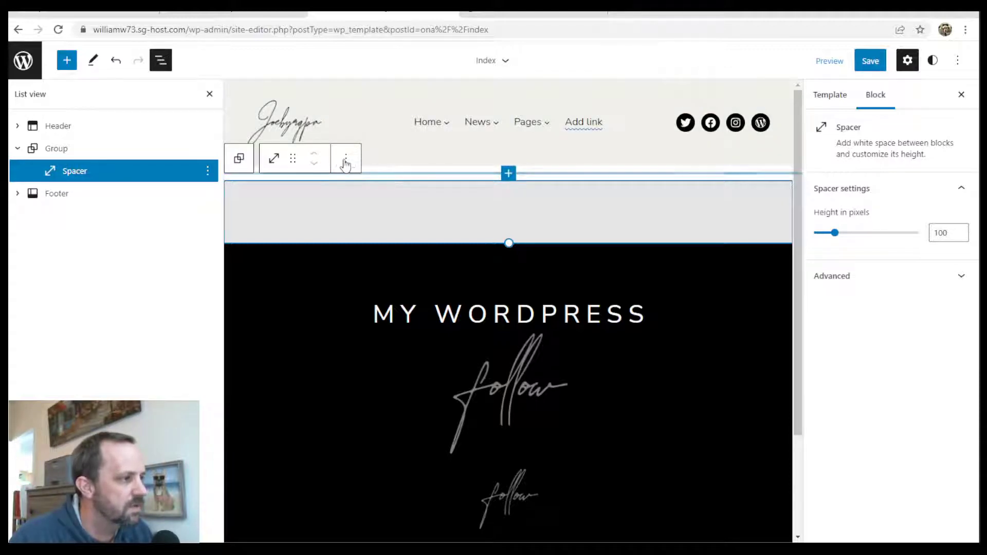
{"action": "left_click", "coordinate": [346, 163]}
{"action": "left_click", "coordinate": [384, 289]}
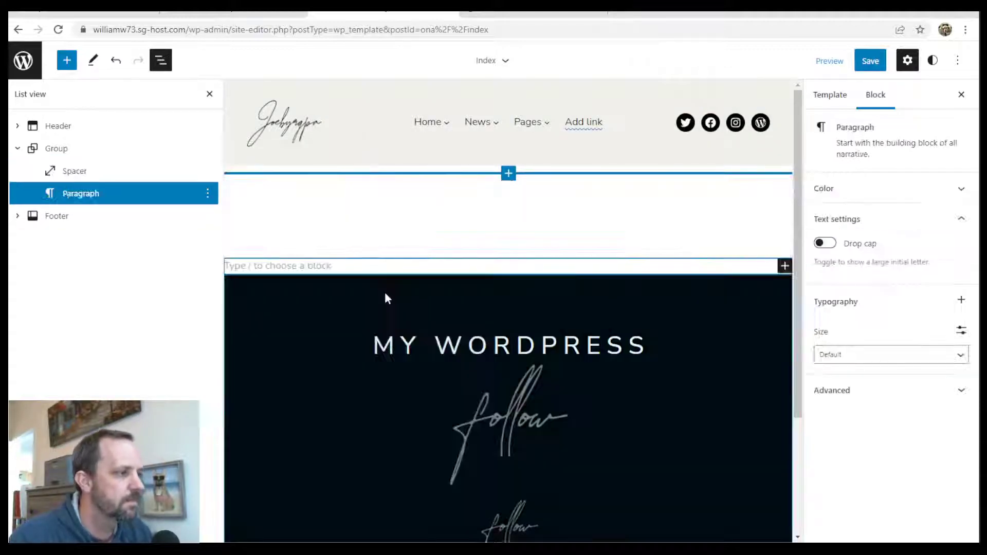
Turn the new block into a heading reading 'posts' with centered text.
{"action": "left_click", "coordinate": [785, 266]}
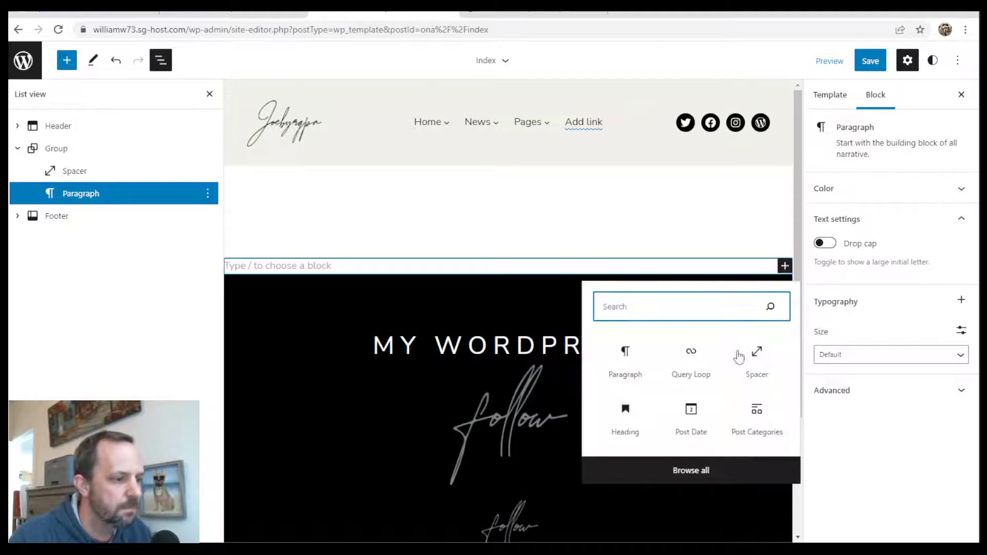
{"action": "type", "text": "h"}
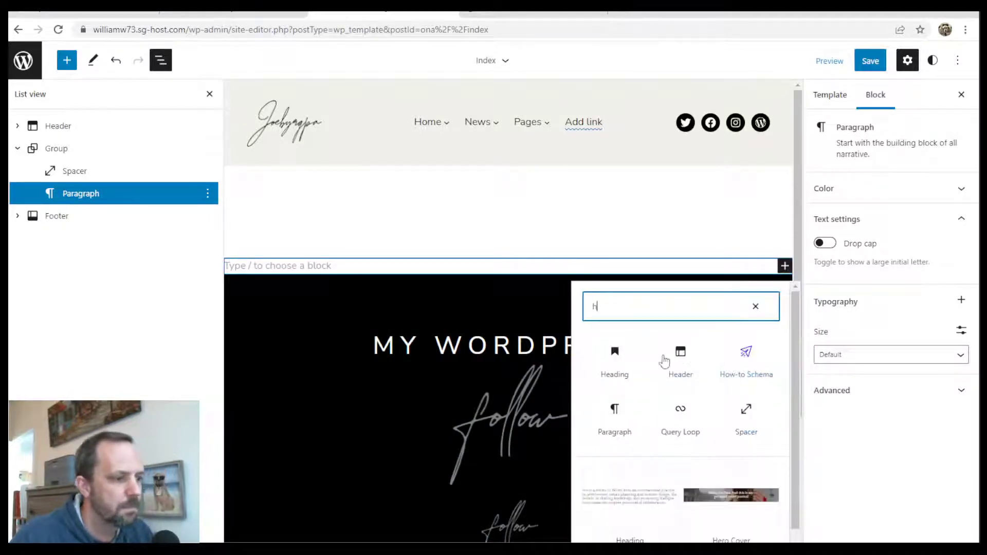
{"action": "left_click", "coordinate": [614, 357]}
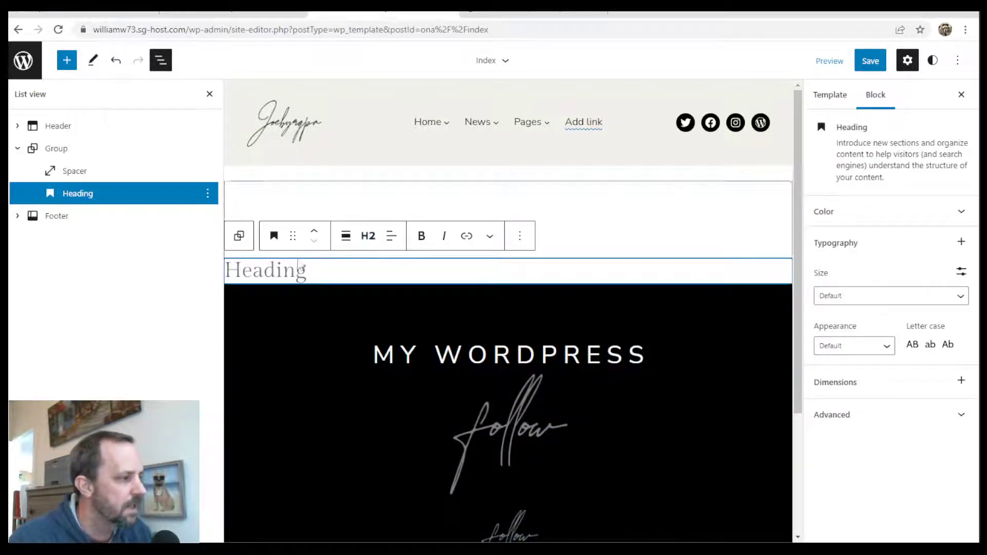
{"action": "type", "text": "post"}
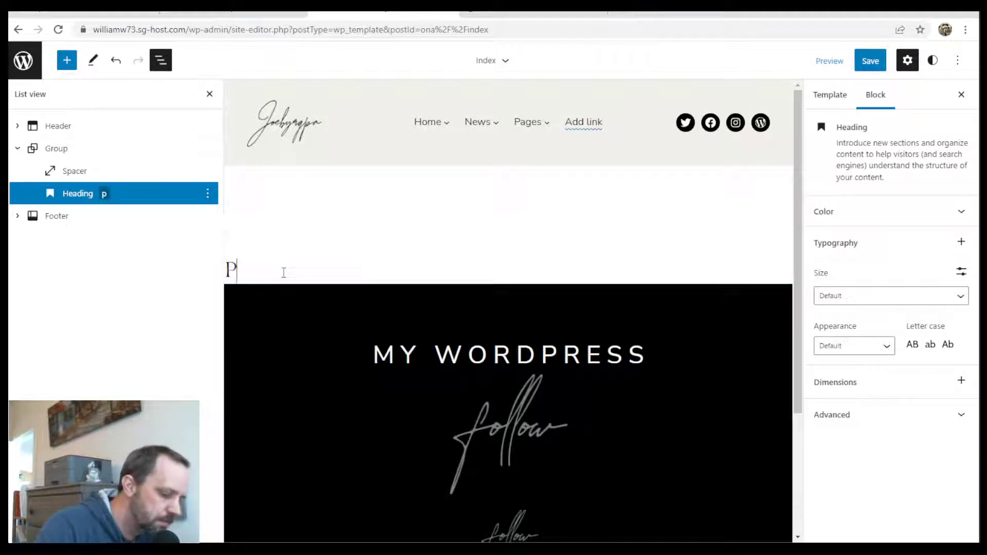
{"action": "type", "text": "s"}
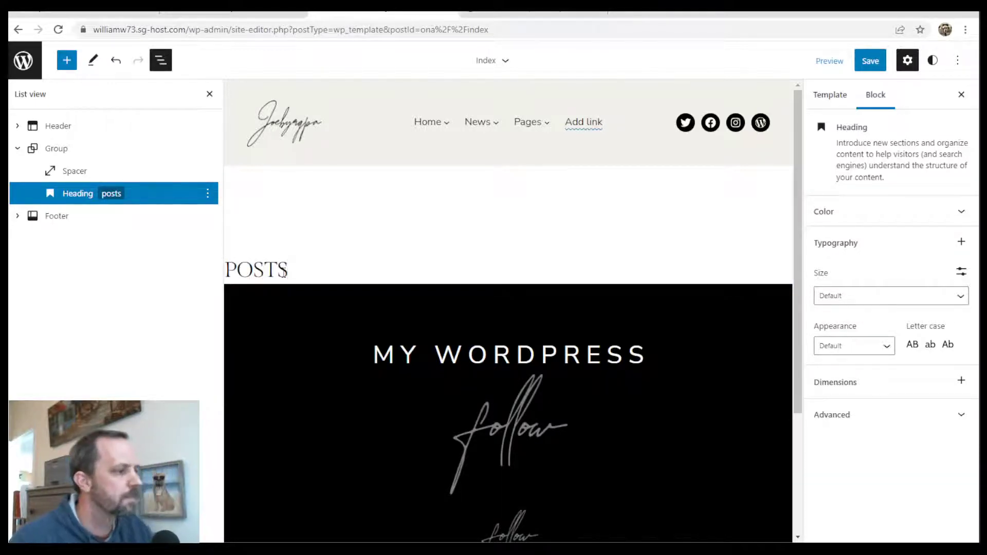
{"action": "left_click", "coordinate": [392, 236]}
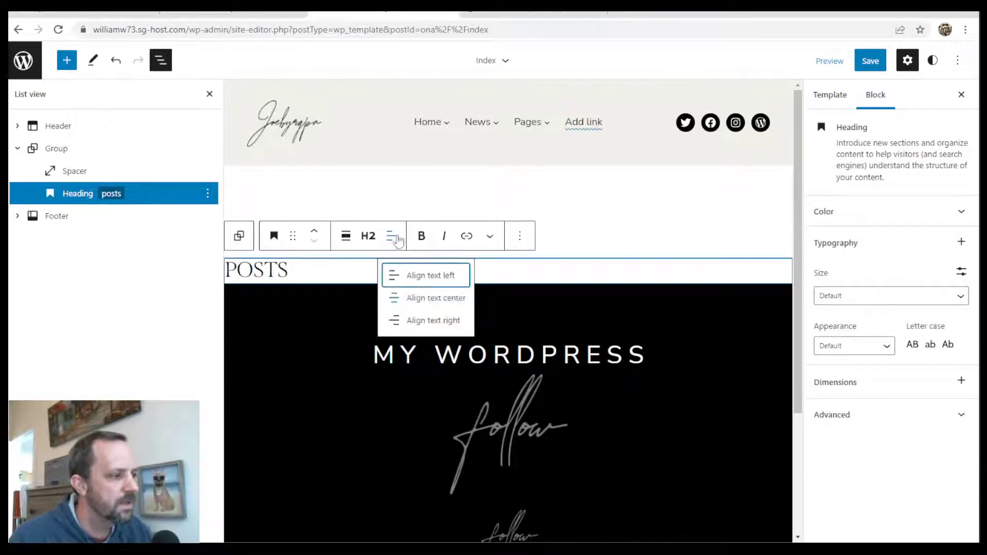
{"action": "left_click", "coordinate": [425, 301]}
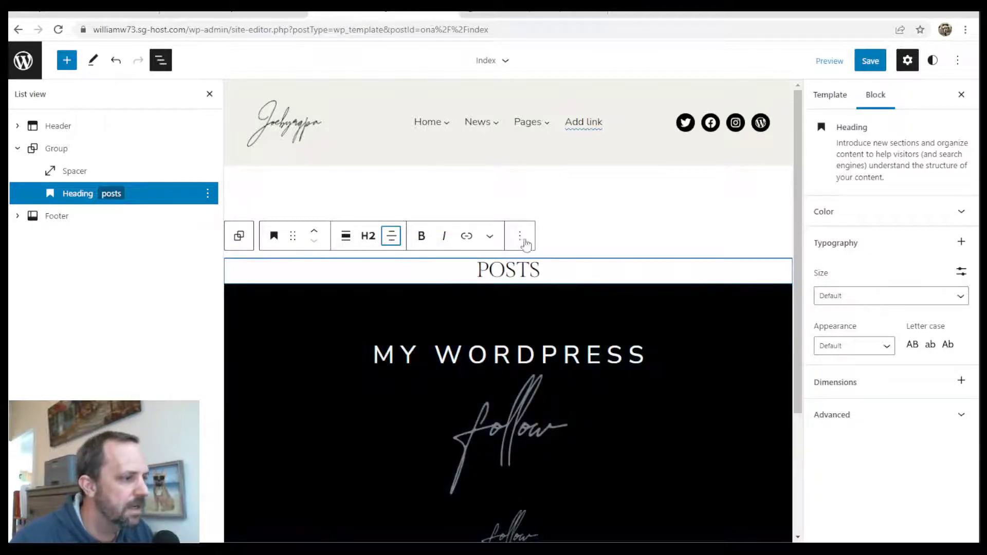
{"action": "left_click", "coordinate": [520, 238]}
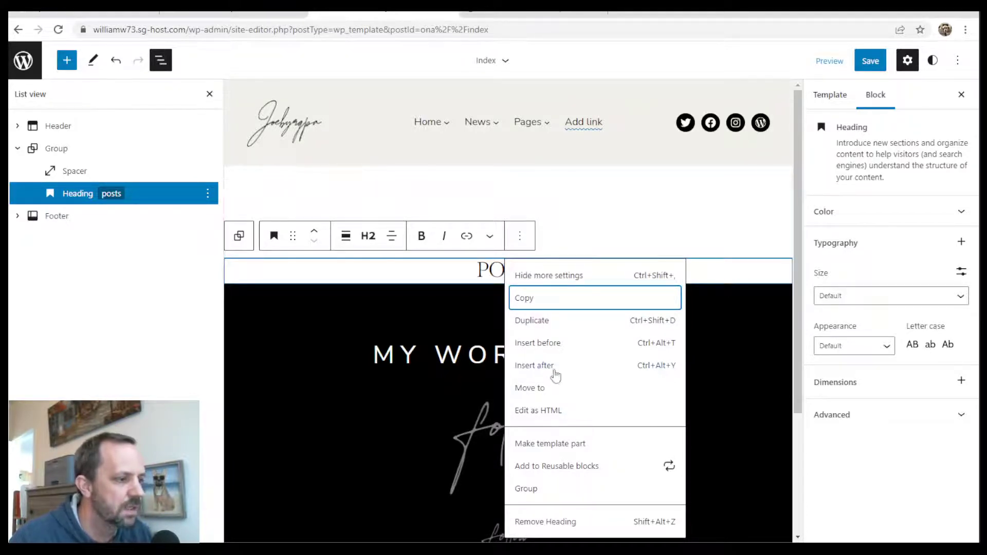
Insert a Query Loop below the POSTS heading and show its layout patterns in grid view.
{"action": "left_click", "coordinate": [537, 367]}
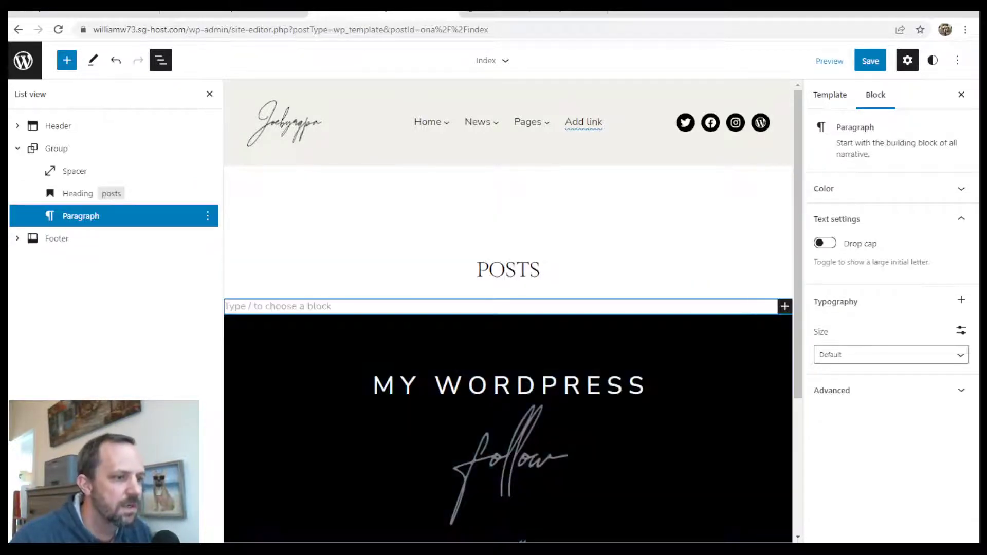
{"action": "left_click", "coordinate": [784, 307]}
{"action": "type", "text": "q"}
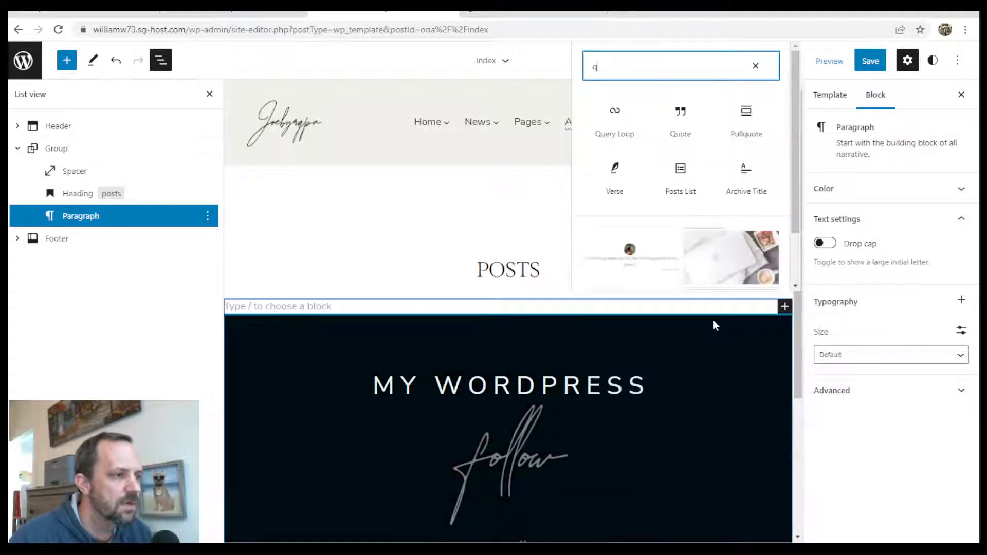
{"action": "left_click", "coordinate": [617, 136]}
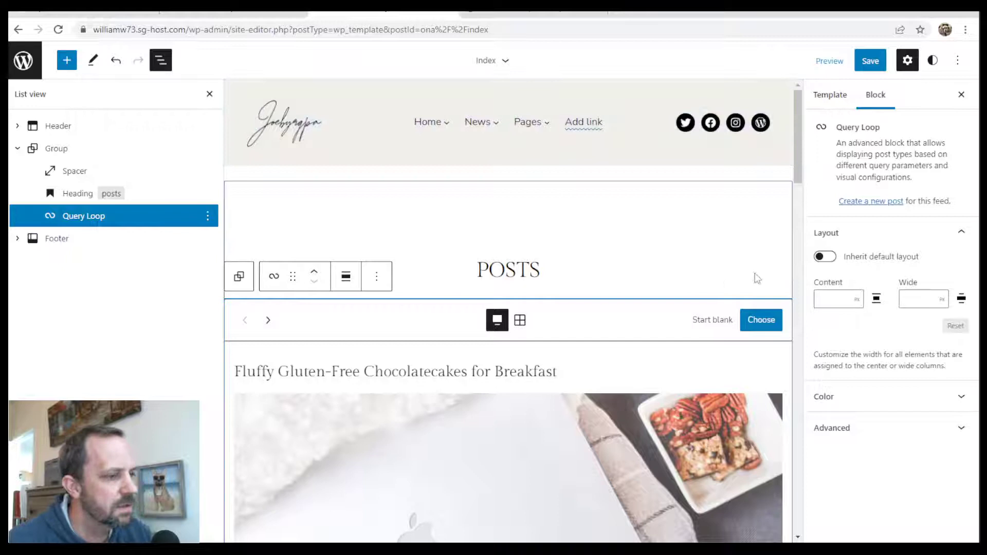
{"action": "left_click_drag", "start_coordinate": [800, 153], "coordinate": [807, 192]}
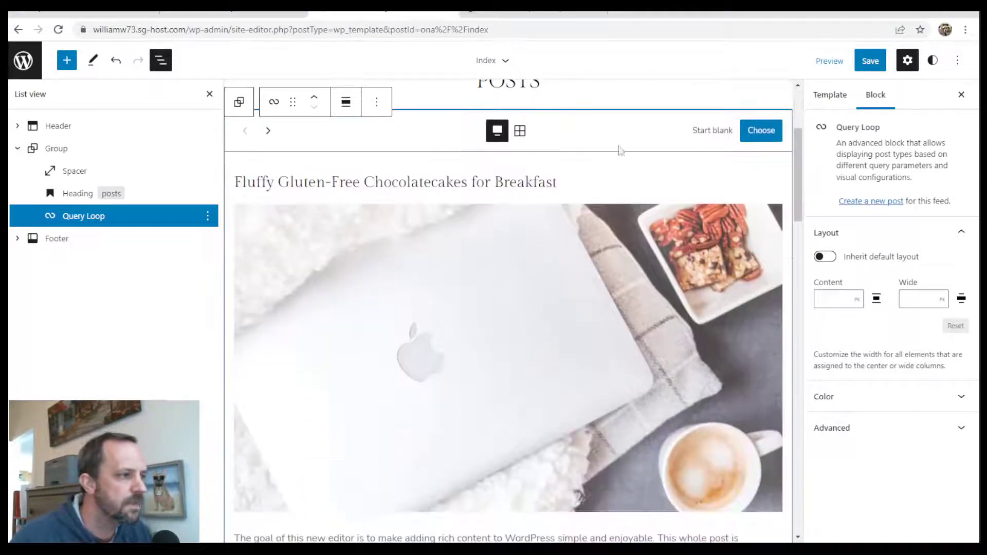
{"action": "left_click", "coordinate": [519, 132]}
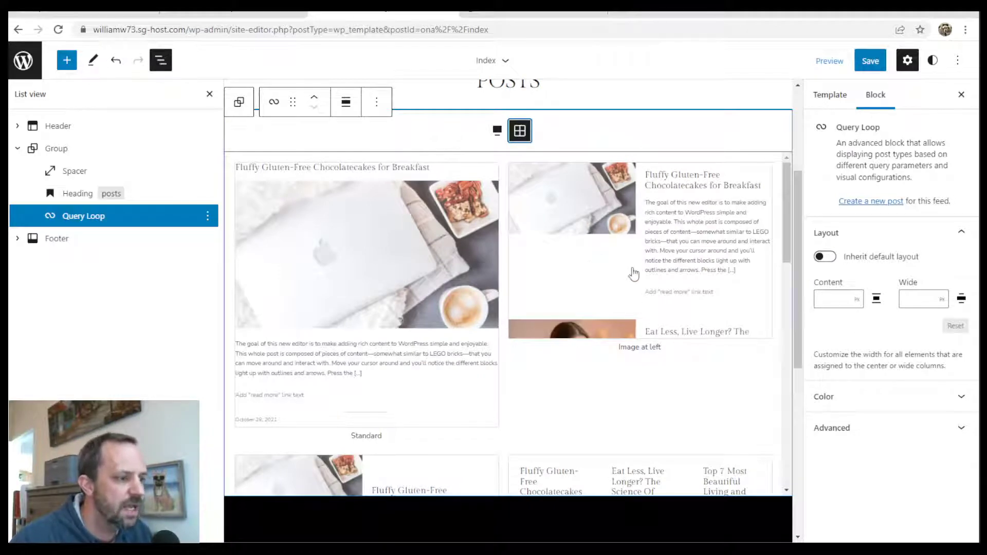
Apply the 'Image at left' pattern to the Query Loop and expand its Post Template in List view.
{"action": "left_click", "coordinate": [643, 259]}
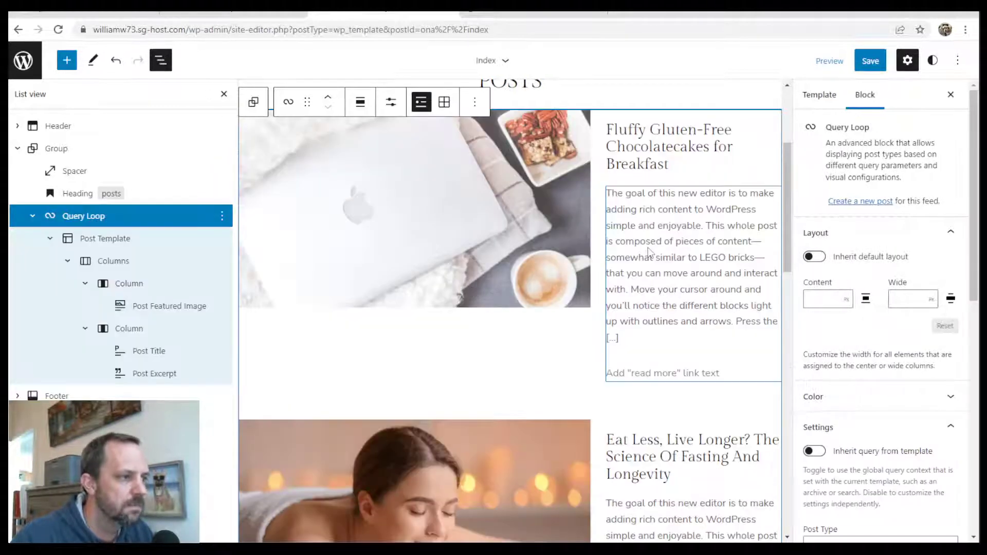
{"action": "left_click", "coordinate": [32, 216]}
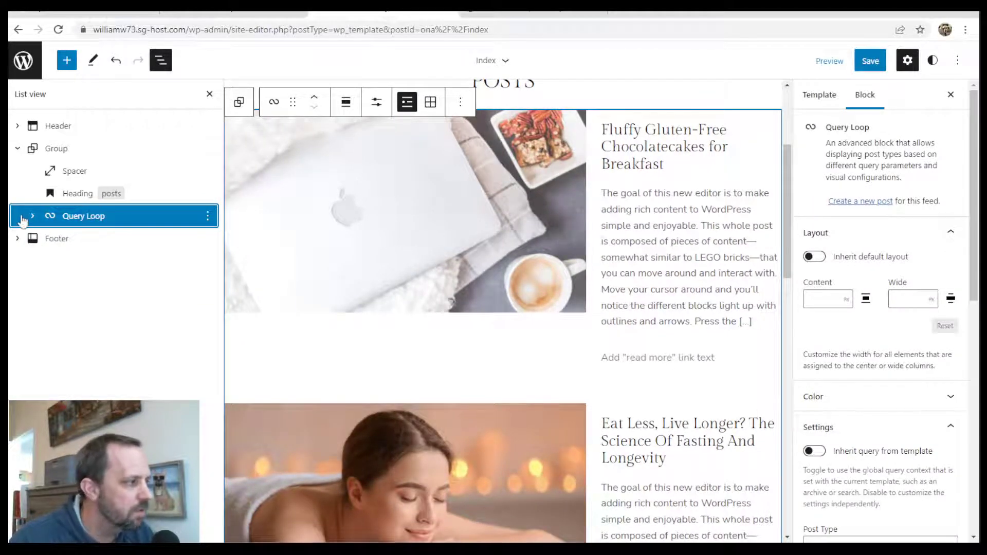
{"action": "left_click", "coordinate": [28, 216]}
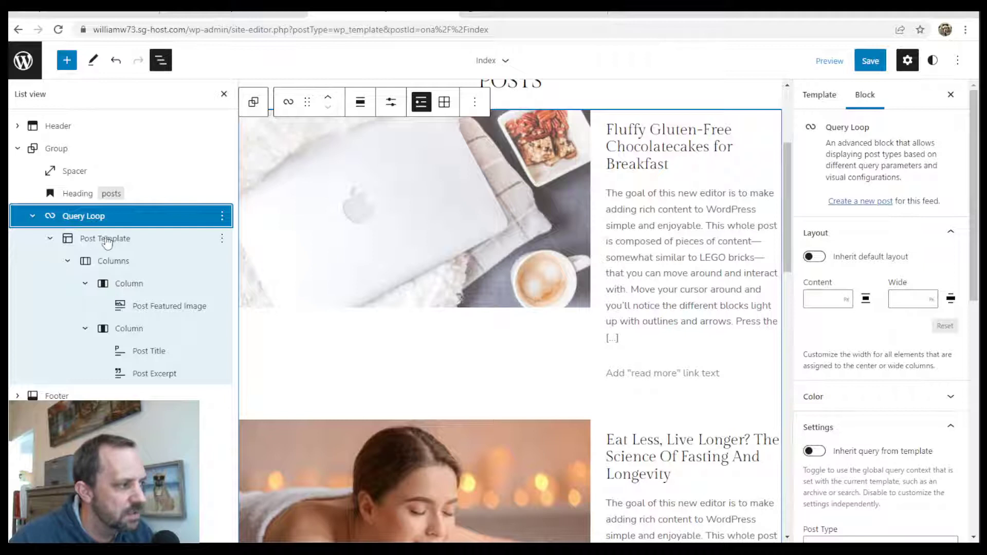
{"action": "left_click", "coordinate": [129, 248]}
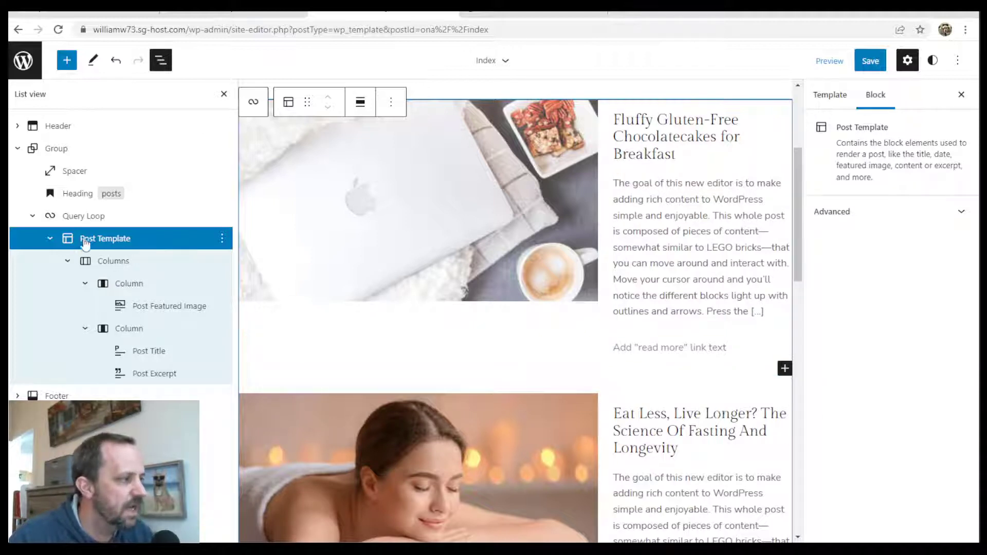
{"action": "left_click", "coordinate": [68, 261]}
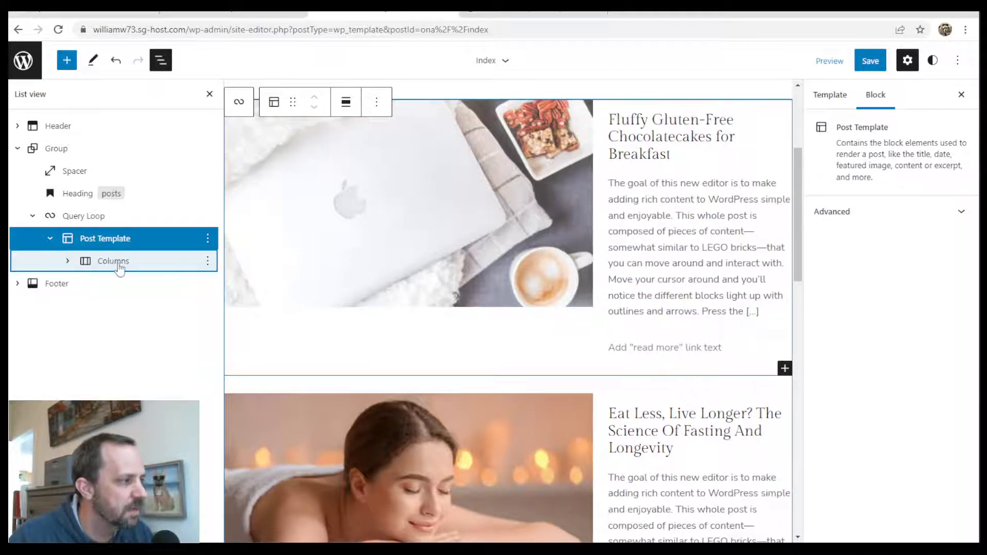
{"action": "left_click", "coordinate": [68, 261]}
Remove the Post Excerpt block so each post row keeps only featured image and title.
{"action": "left_click", "coordinate": [128, 284]}
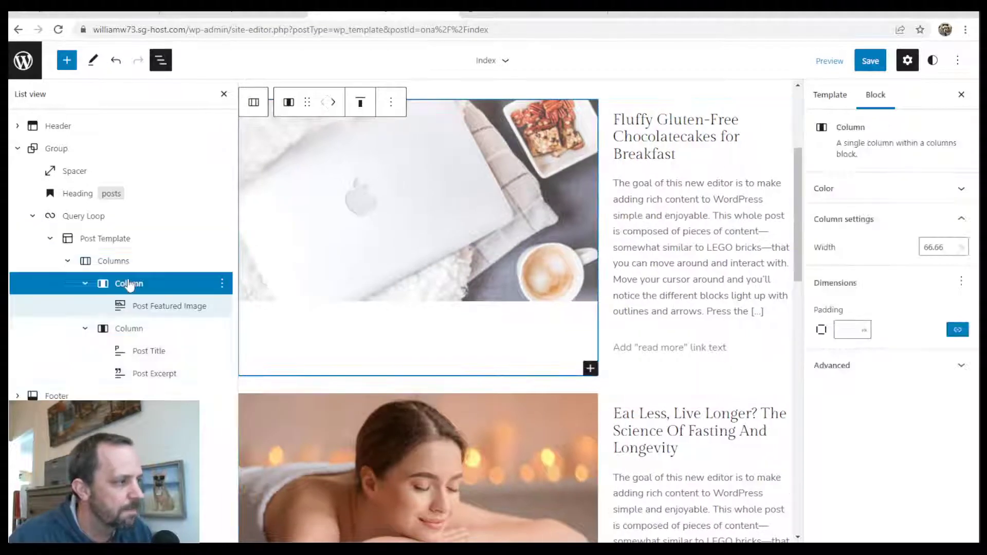
{"action": "left_click", "coordinate": [157, 306]}
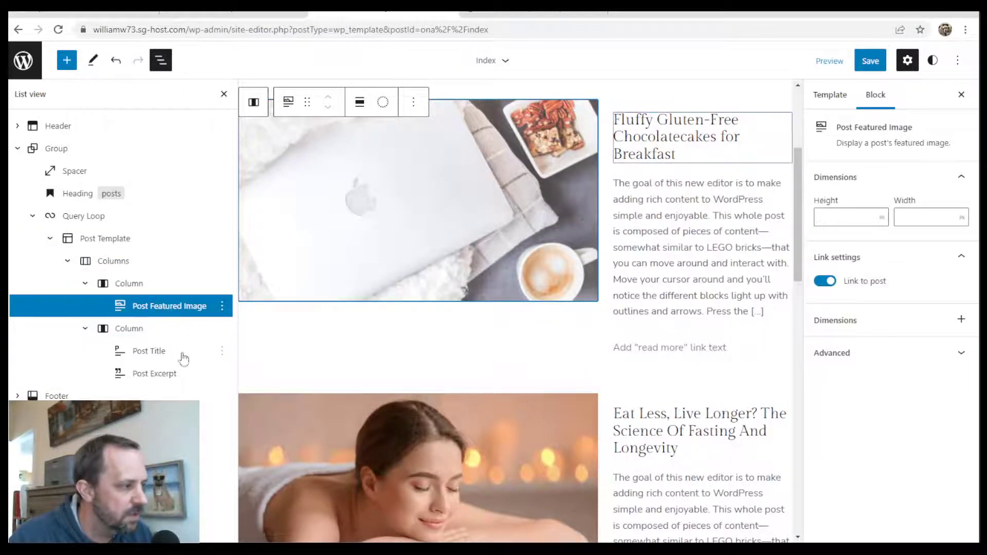
{"action": "left_click", "coordinate": [131, 329]}
{"action": "left_click", "coordinate": [161, 353]}
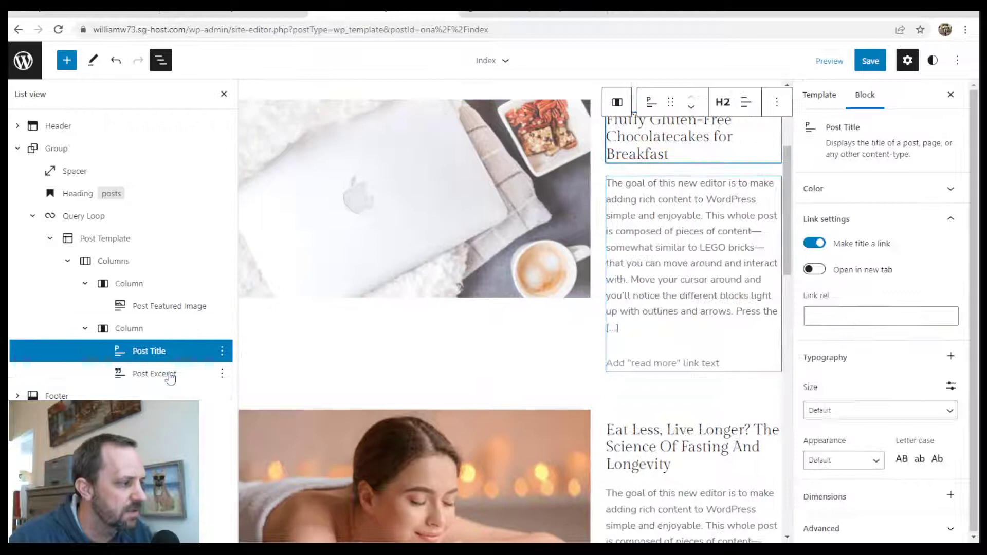
{"action": "left_click", "coordinate": [171, 375]}
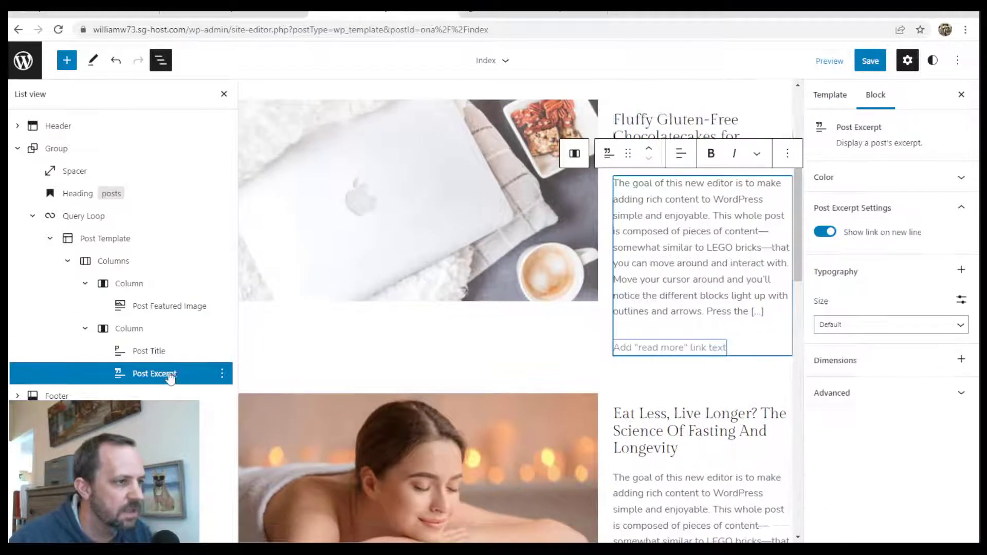
{"action": "left_click", "coordinate": [222, 376]}
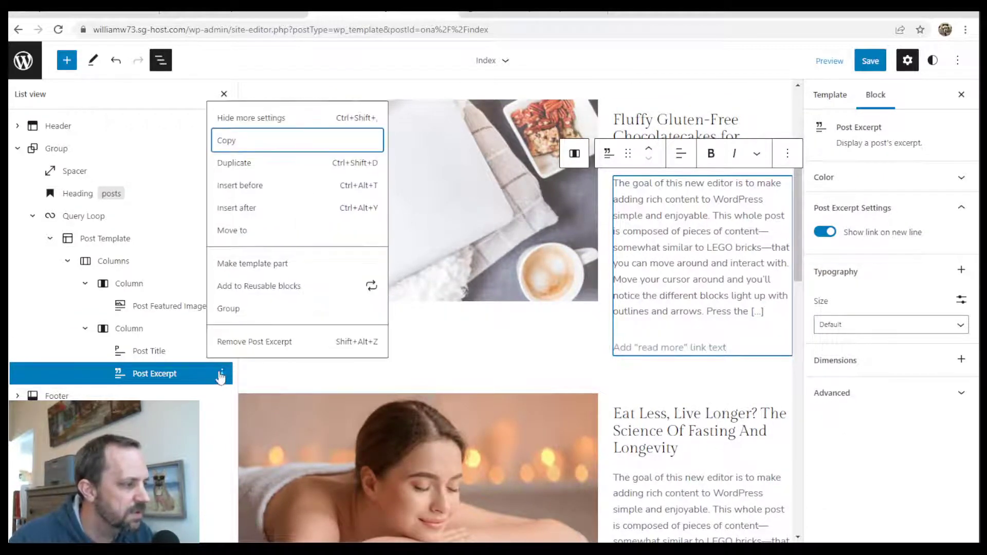
{"action": "left_click", "coordinate": [263, 343]}
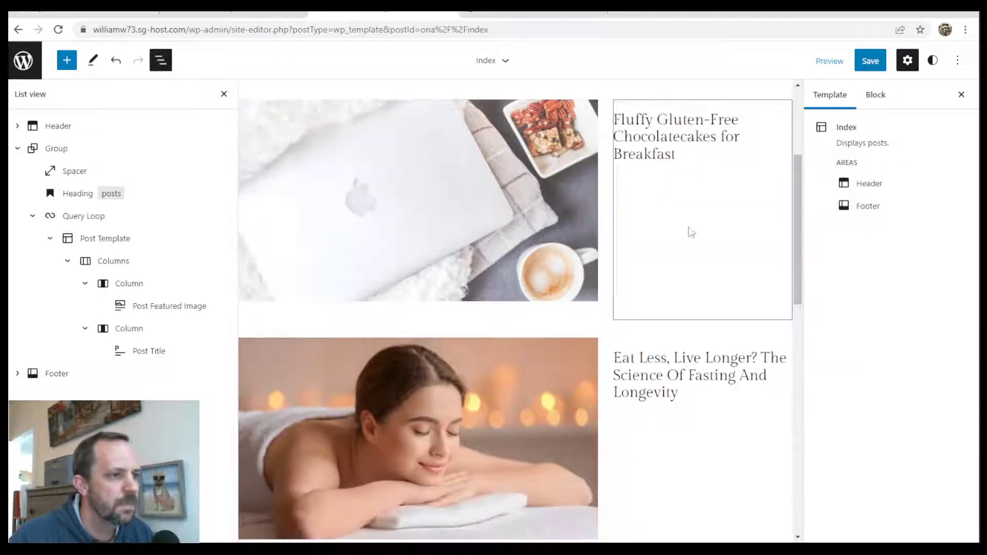
Add a Post Categories block above the Post Title.
{"action": "scroll", "coordinate": [792, 190], "scroll_direction": "up", "scroll_amount": 2}
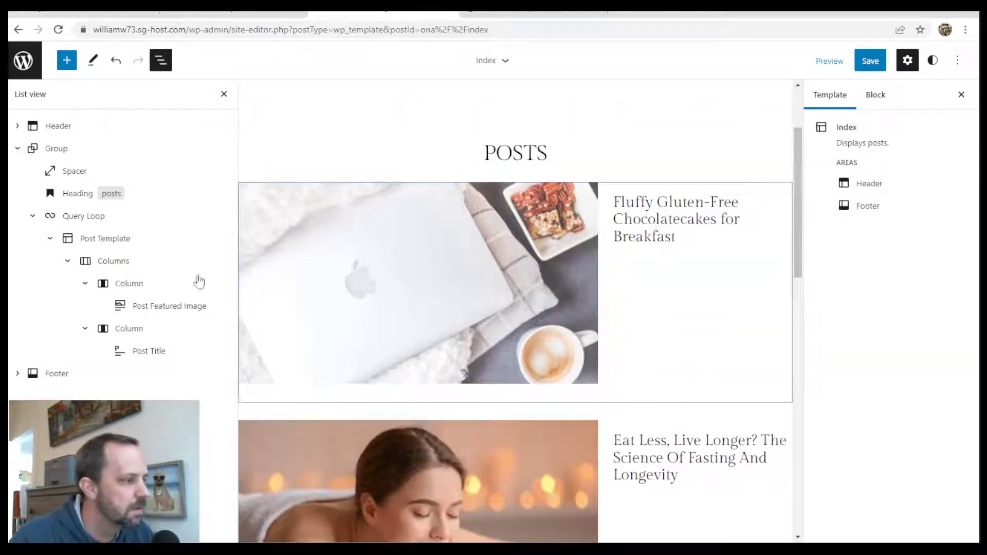
{"action": "left_click", "coordinate": [161, 357]}
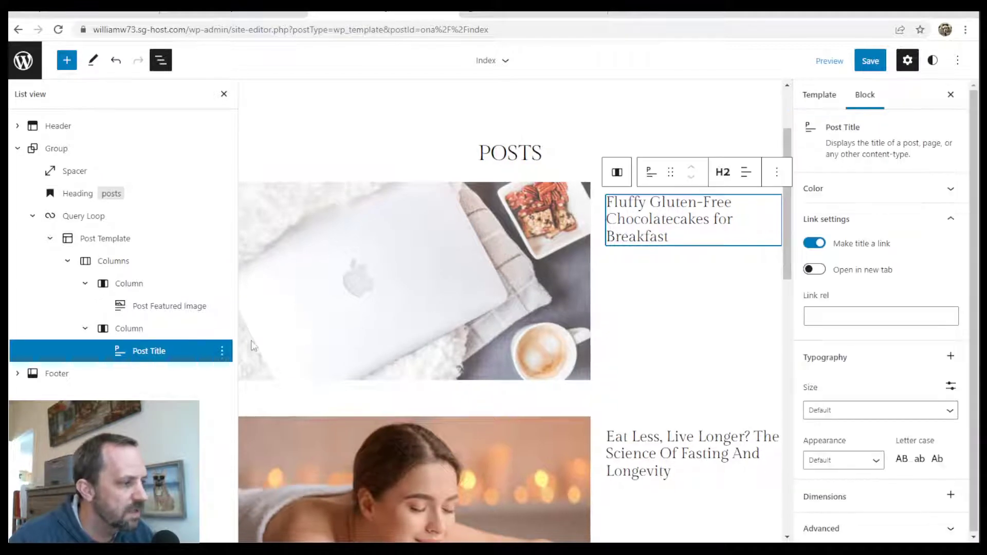
{"action": "right_click", "coordinate": [224, 354]}
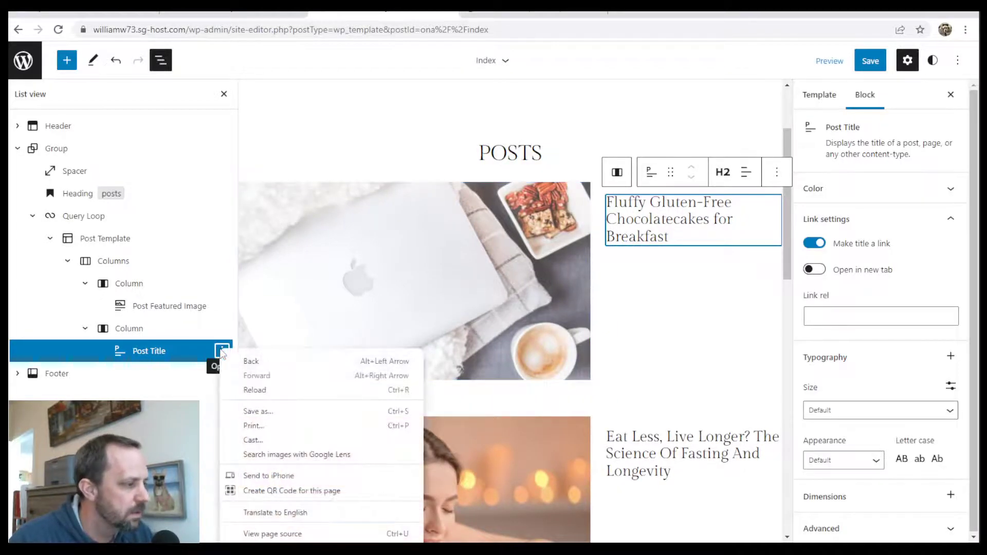
{"action": "left_click", "coordinate": [179, 359]}
{"action": "left_click", "coordinate": [777, 171]}
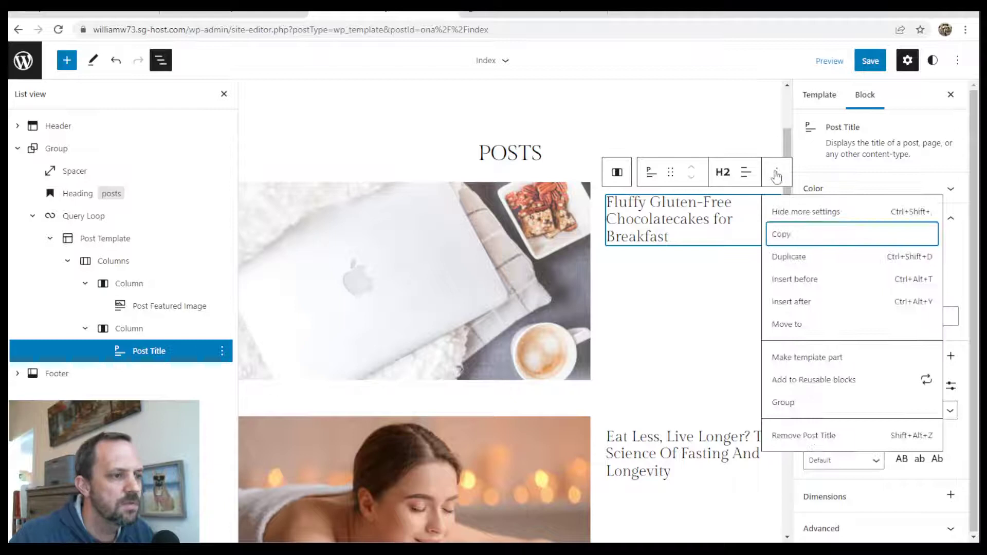
{"action": "left_click", "coordinate": [781, 279]}
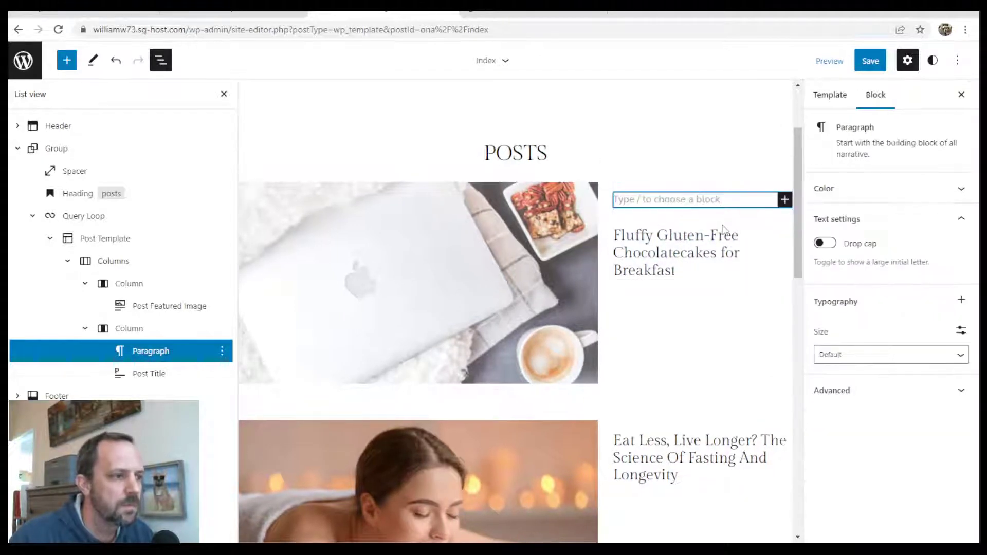
{"action": "type", "text": "c"}
{"action": "key", "text": "BackSpace"}
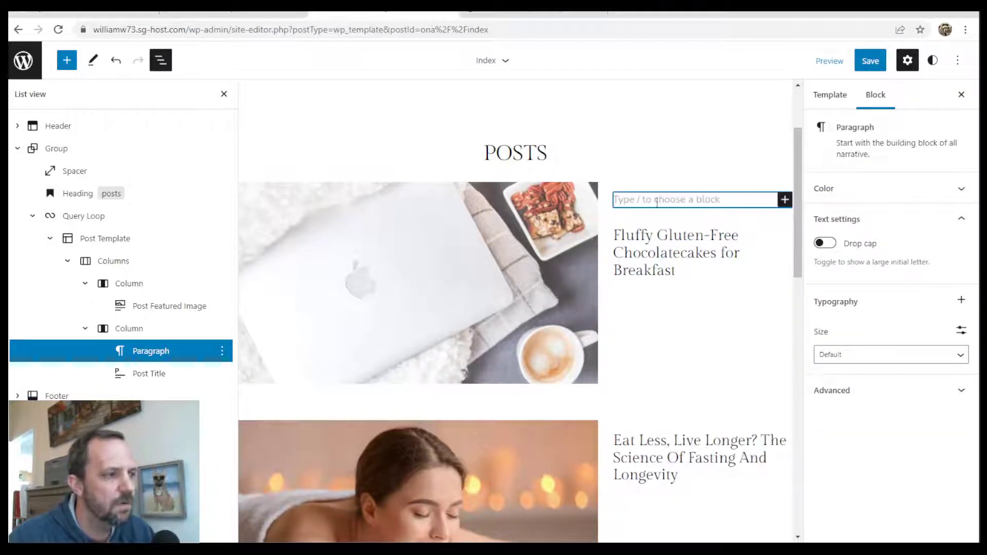
{"action": "left_click", "coordinate": [785, 200]}
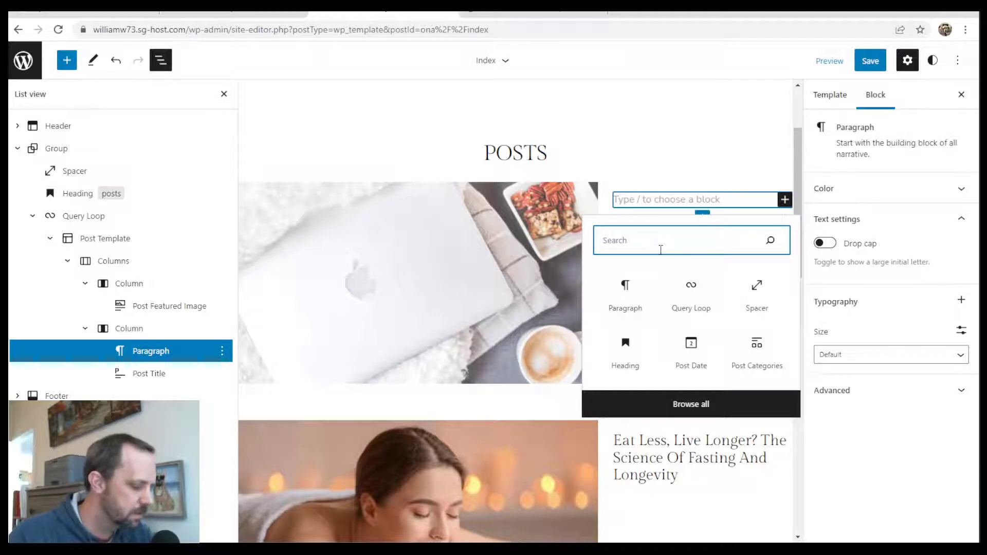
{"action": "type", "text": "ca"}
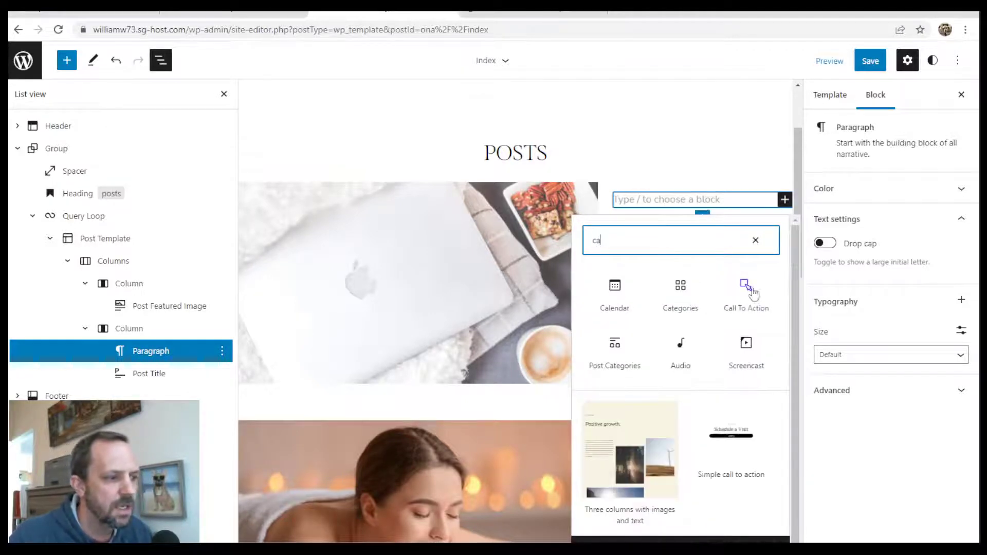
{"action": "left_click", "coordinate": [617, 352]}
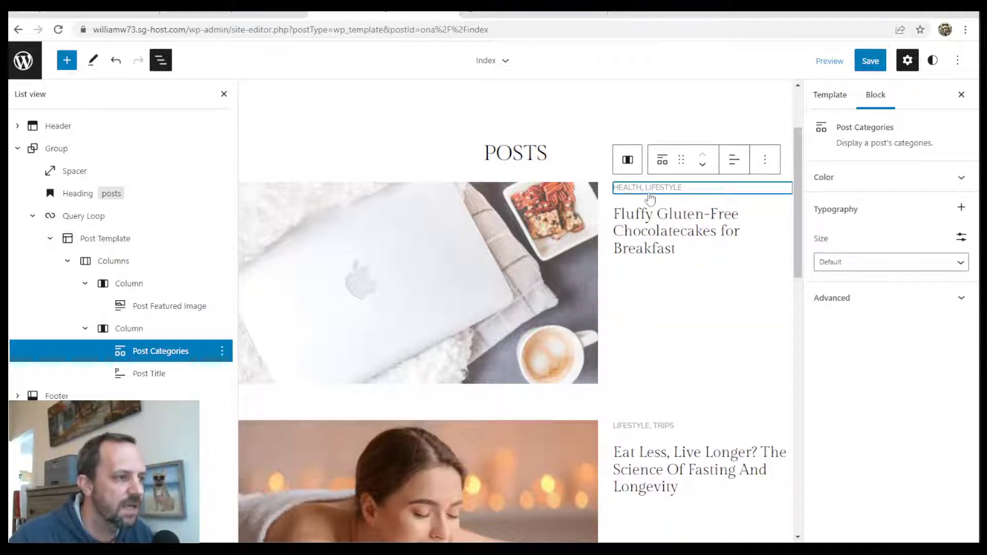
Add a Post Date block below the Post Title.
{"action": "left_click", "coordinate": [688, 224]}
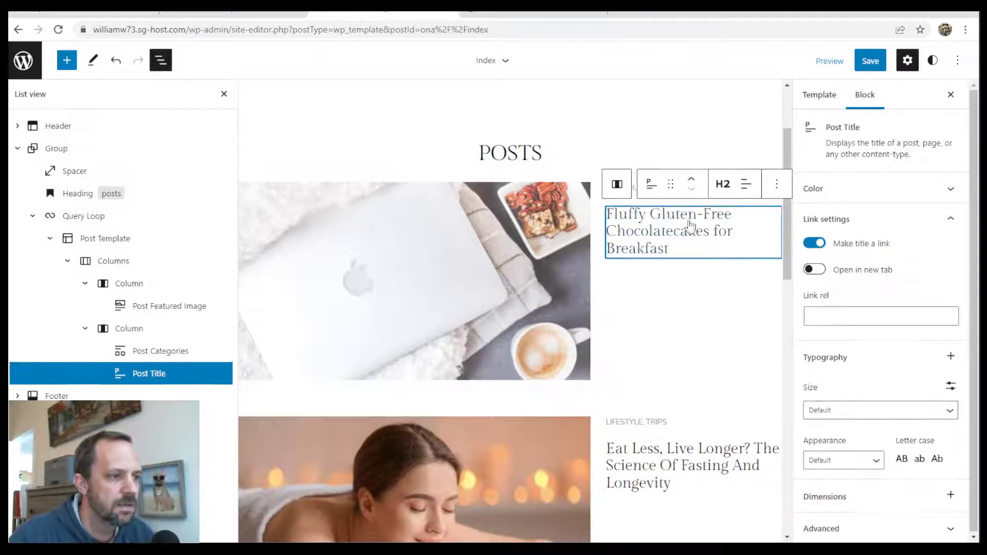
{"action": "left_click", "coordinate": [776, 186]}
{"action": "left_click", "coordinate": [786, 314]}
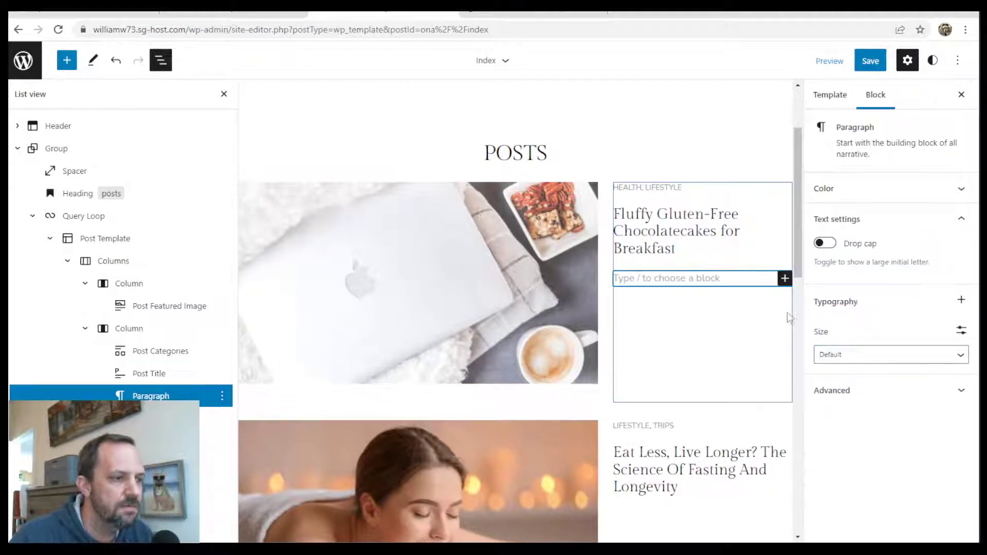
{"action": "left_click", "coordinate": [785, 279]}
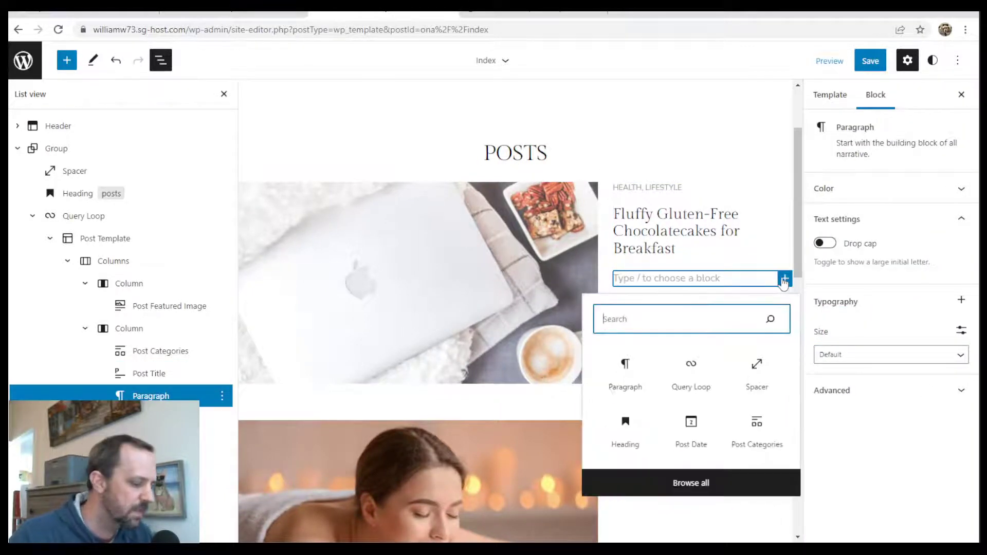
{"action": "type", "text": "dat"}
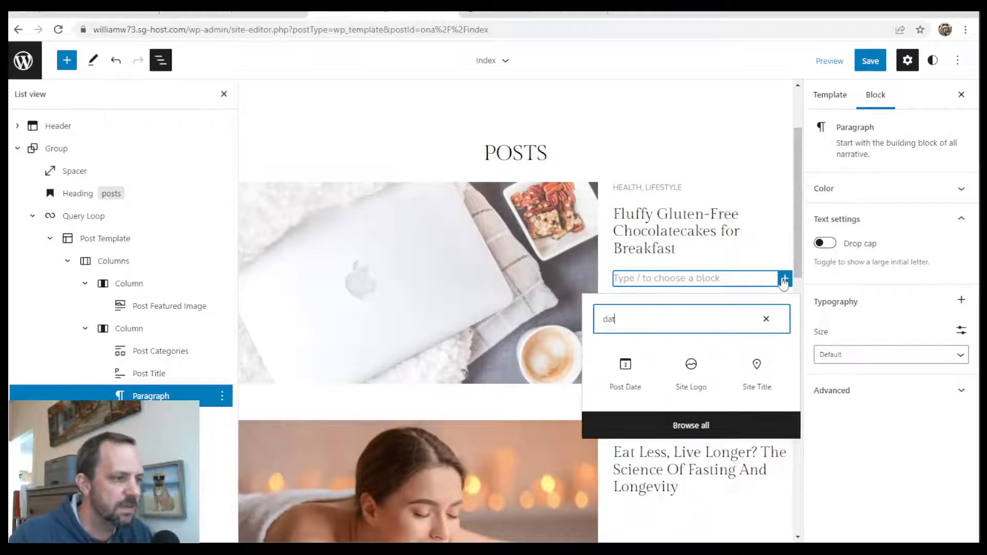
{"action": "left_click", "coordinate": [630, 367]}
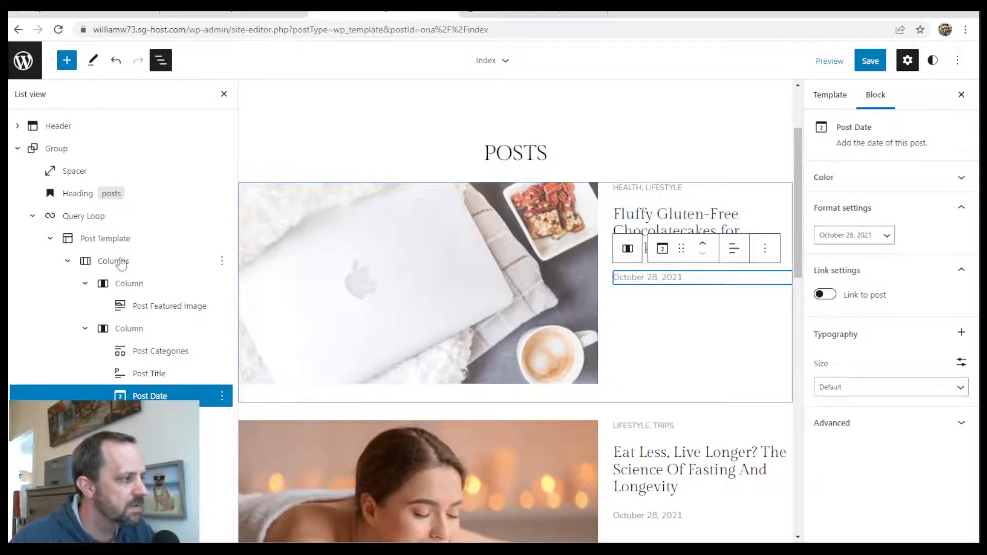
Set the post row Columns block's background to the light #F2F0EC theme swatch.
{"action": "left_click", "coordinate": [50, 238]}
{"action": "left_click", "coordinate": [60, 239]}
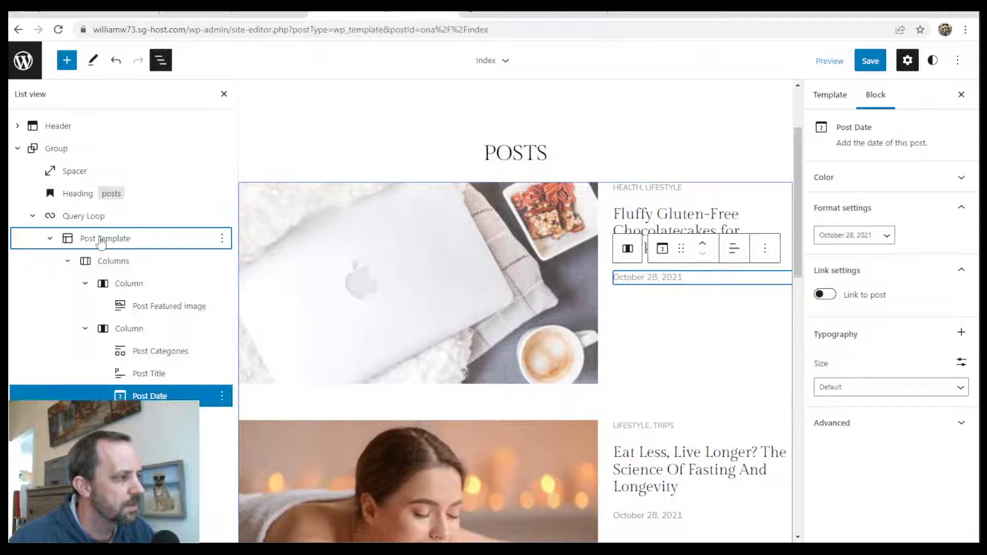
{"action": "left_click", "coordinate": [113, 261]}
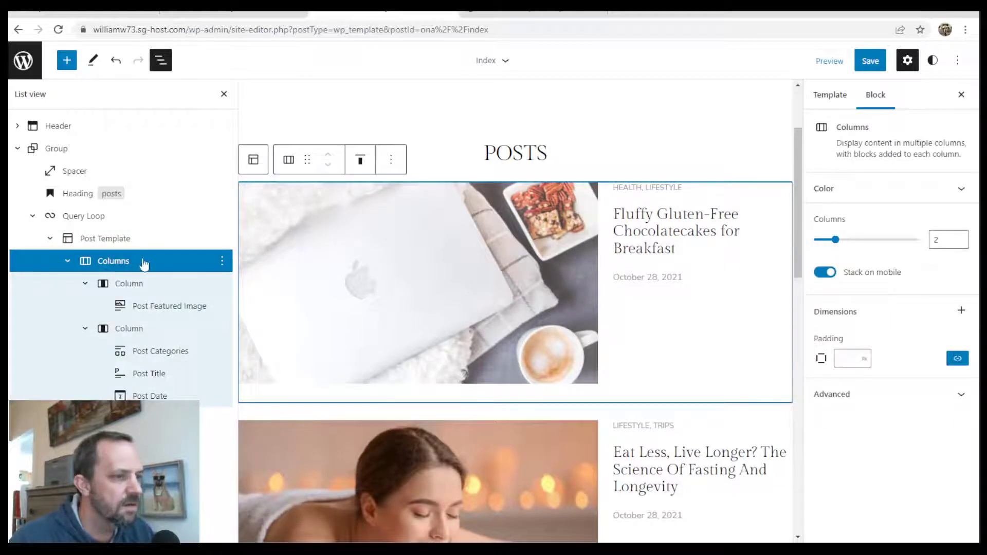
{"action": "left_click", "coordinate": [885, 188]}
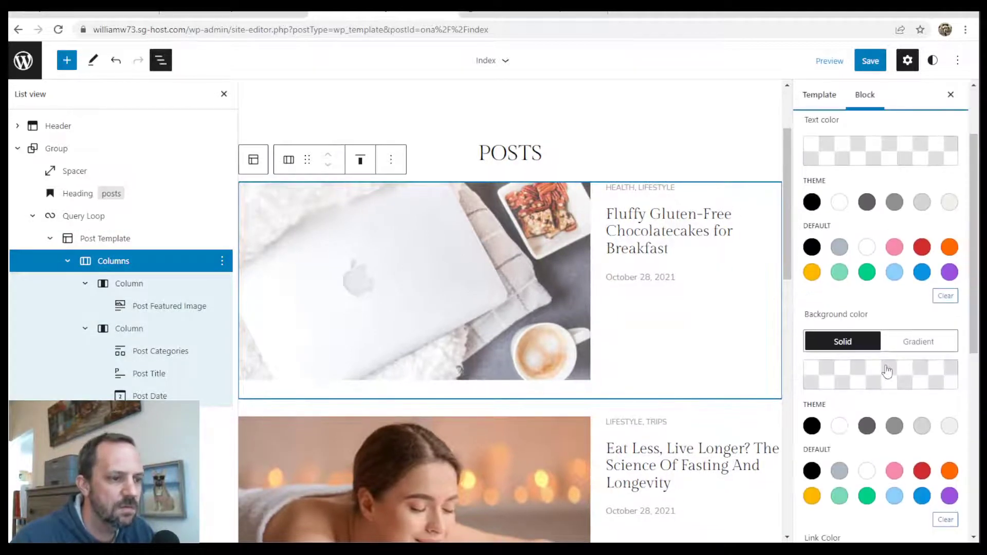
{"action": "left_click", "coordinate": [950, 428]}
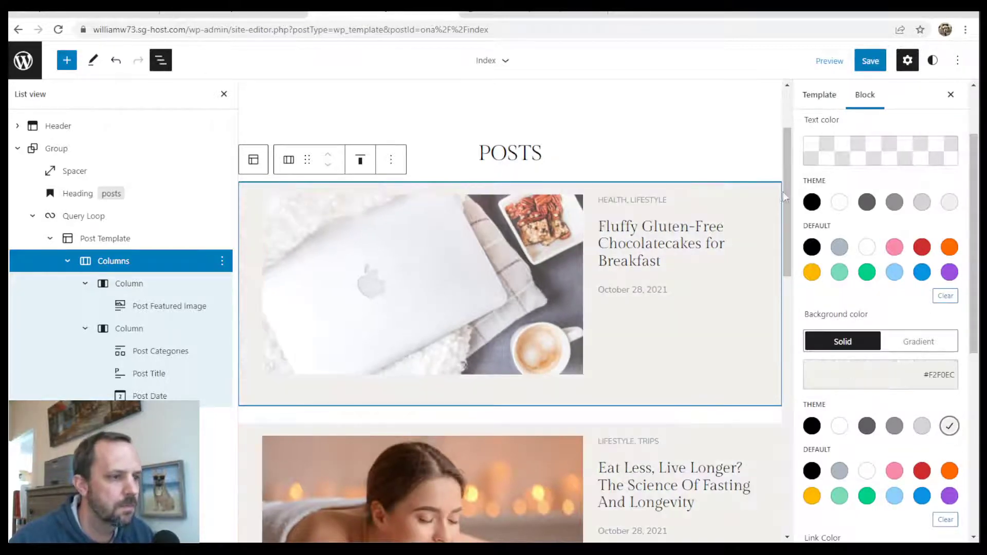
{"action": "left_click_drag", "start_coordinate": [791, 198], "coordinate": [790, 145]}
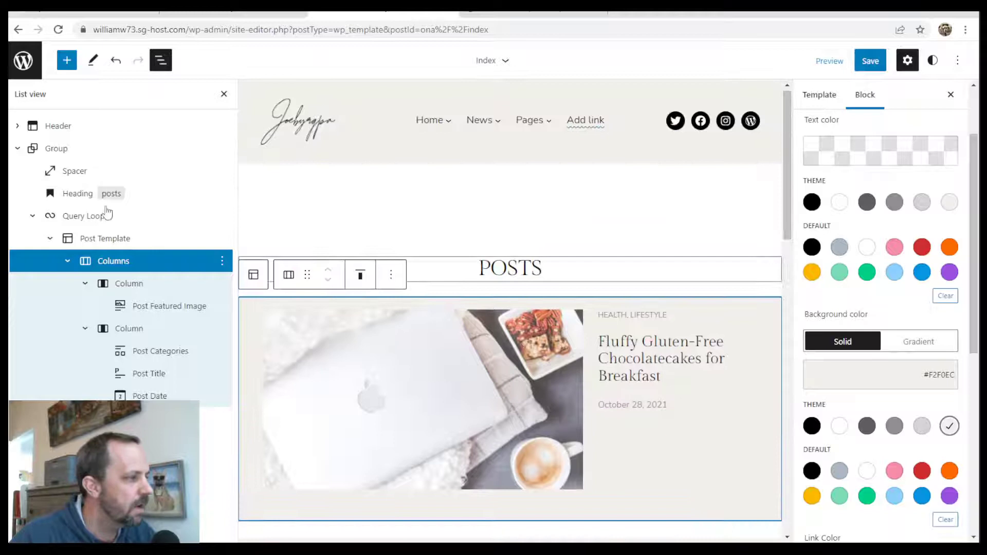
{"action": "left_click", "coordinate": [33, 216]}
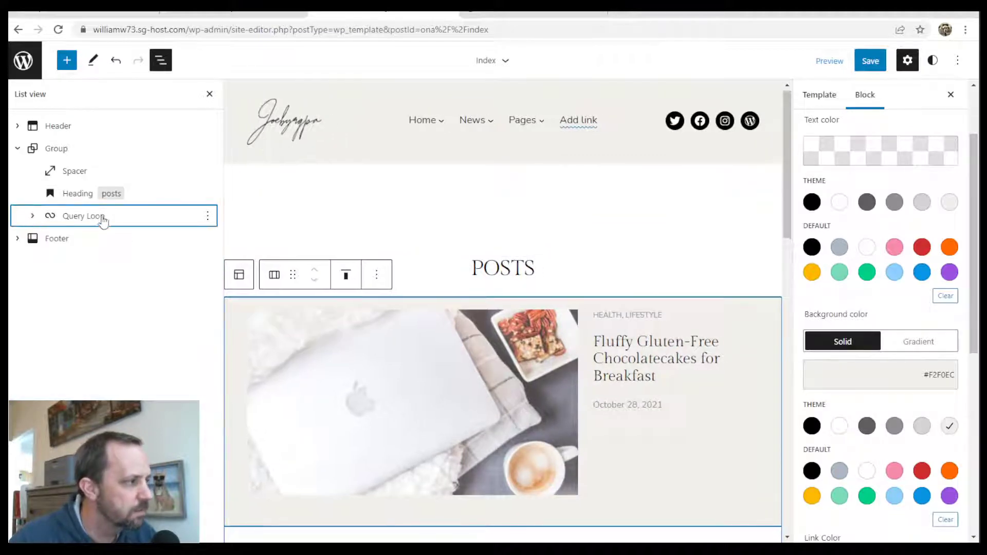
Limit the first Query Loop to 2 items per page.
{"action": "left_click", "coordinate": [98, 218]}
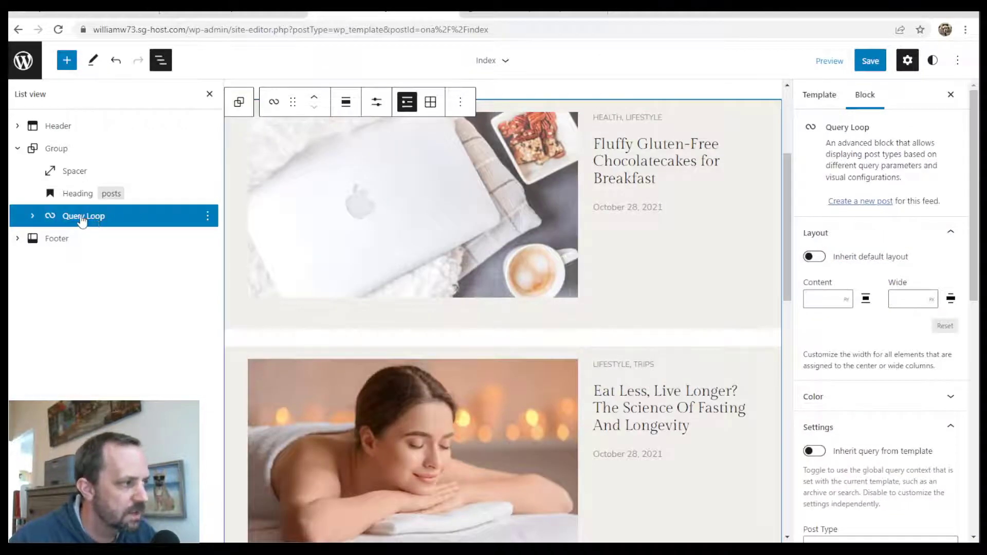
{"action": "left_click", "coordinate": [377, 102]}
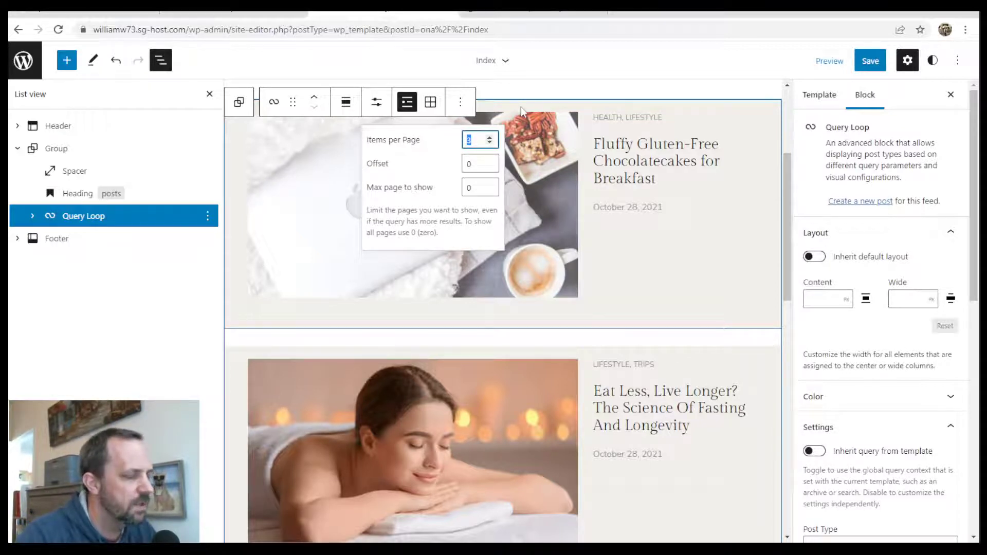
{"action": "type", "text": "2"}
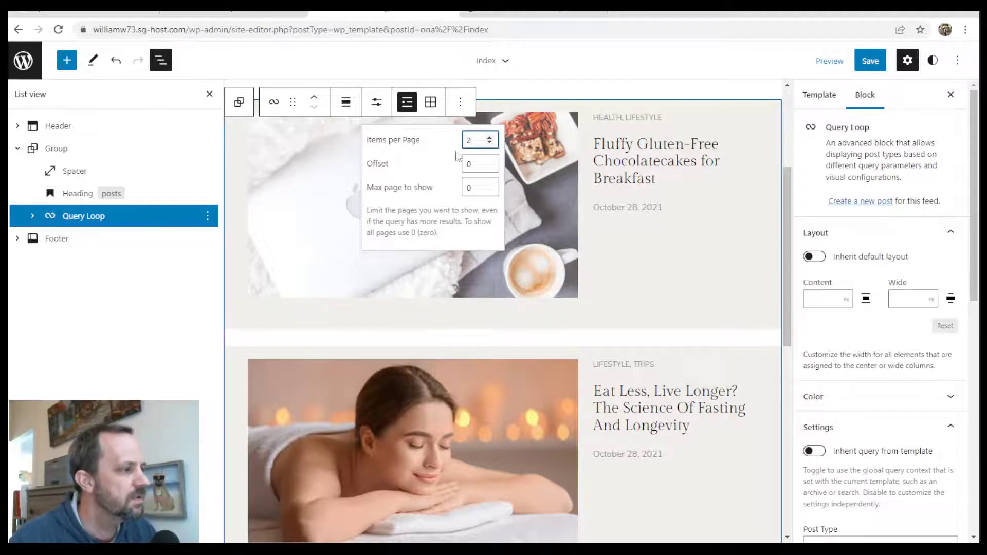
{"action": "left_click", "coordinate": [111, 217]}
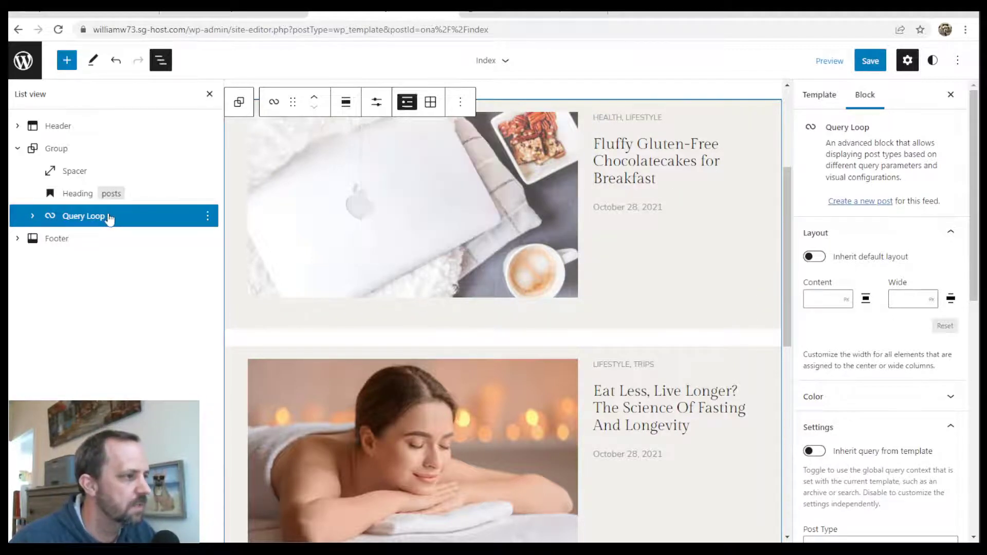
{"action": "left_click", "coordinate": [377, 103]}
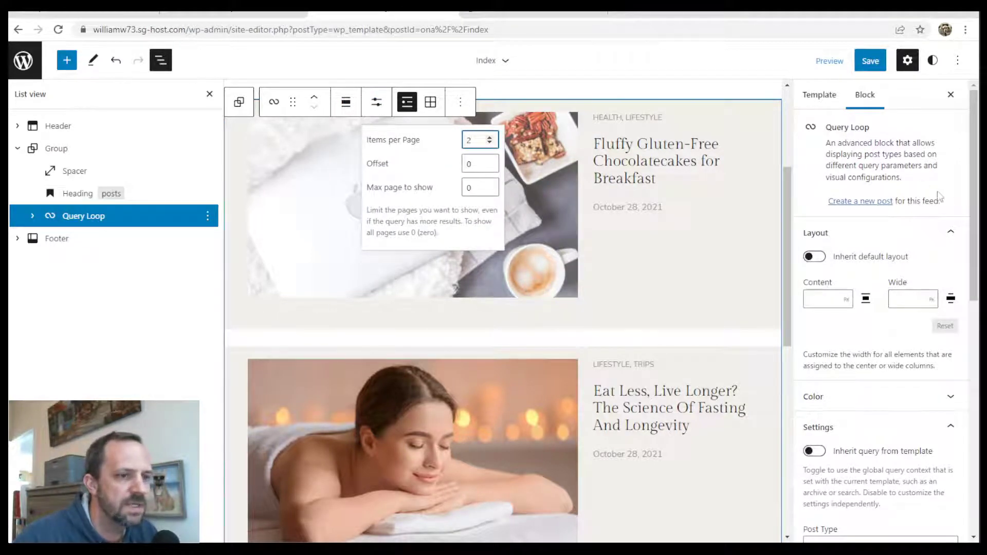
Filter the Query Loop by the 'featured' tag.
{"action": "left_click_drag", "start_coordinate": [976, 178], "coordinate": [948, 363]}
{"action": "scroll", "coordinate": [948, 364], "scroll_direction": "down", "scroll_amount": 2}
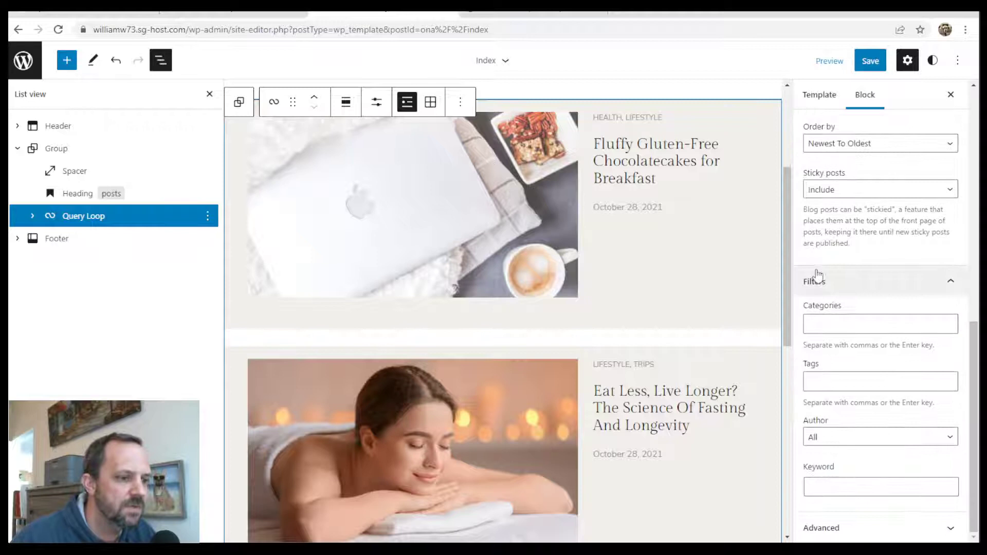
{"action": "left_click", "coordinate": [822, 384]}
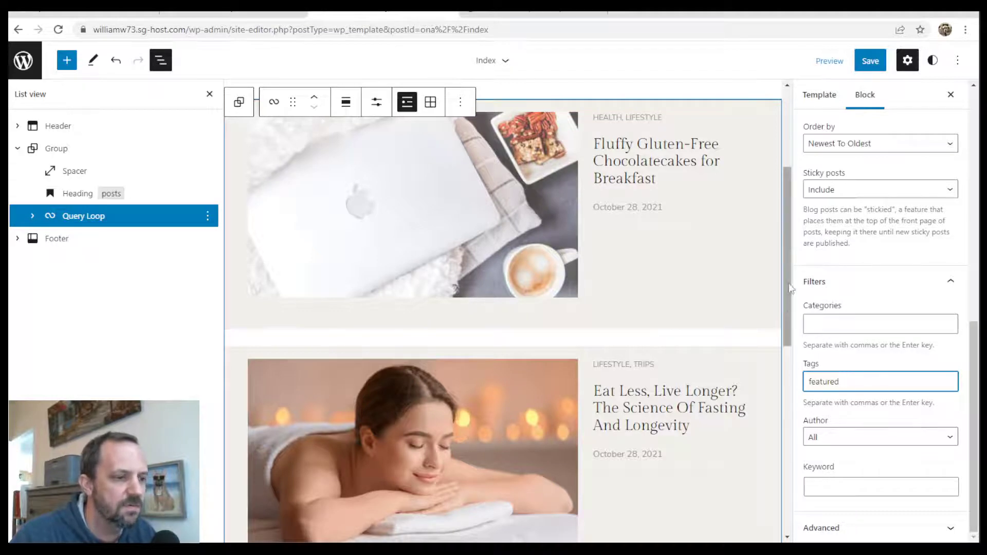
{"action": "scroll", "coordinate": [795, 329], "scroll_direction": "down", "scroll_amount": 2}
{"action": "scroll", "coordinate": [795, 330], "scroll_direction": "up", "scroll_amount": 3}
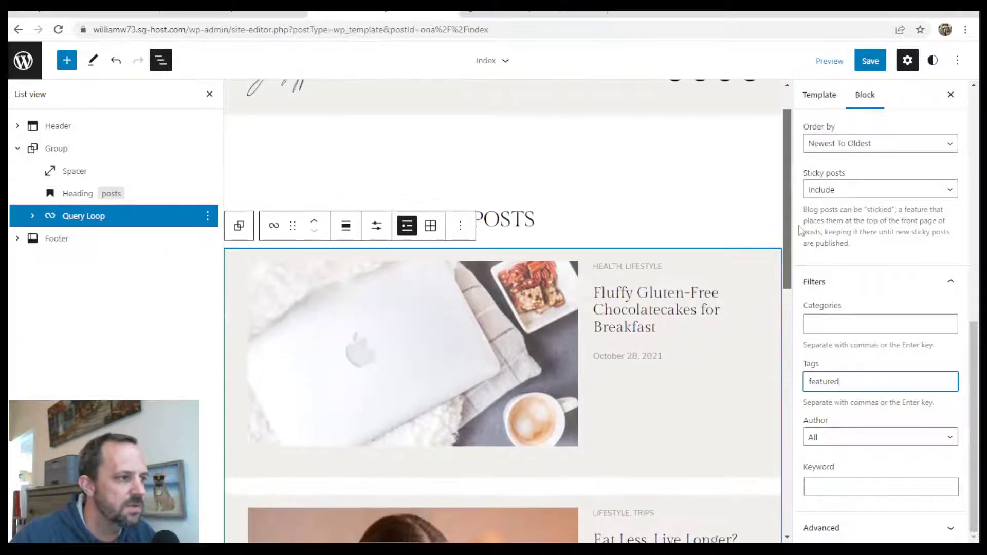
{"action": "scroll", "coordinate": [802, 303], "scroll_direction": "down", "scroll_amount": 1}
{"action": "scroll", "coordinate": [805, 294], "scroll_direction": "down", "scroll_amount": 2}
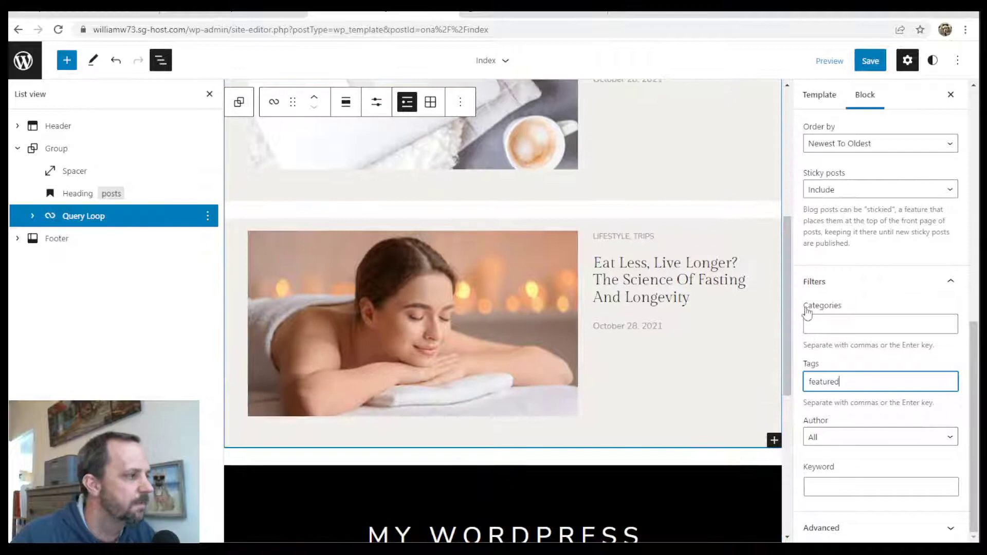
{"action": "left_click", "coordinate": [80, 219]}
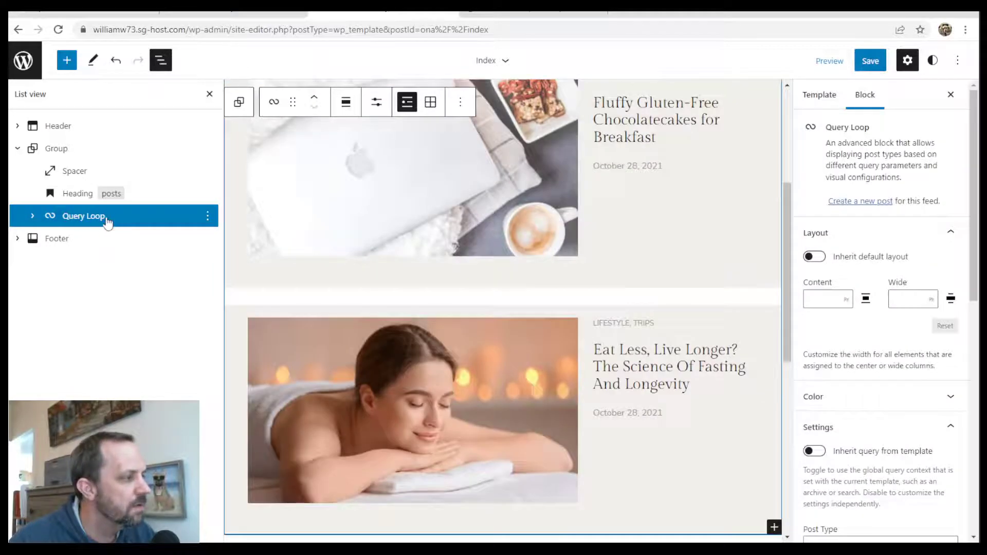
{"action": "left_click", "coordinate": [461, 107]}
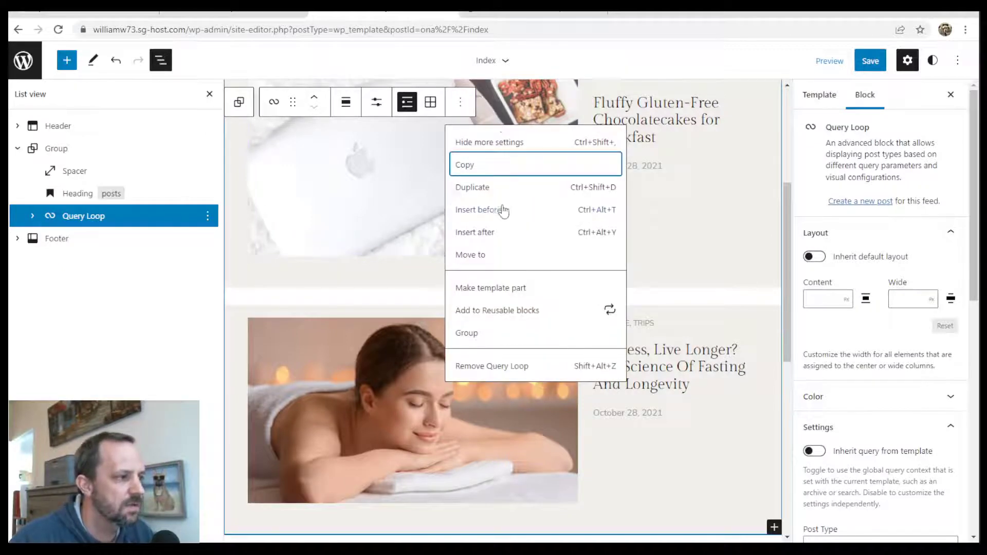
Insert a new Query Loop below the featured post query and apply the Standard pattern.
{"action": "left_click", "coordinate": [493, 236]}
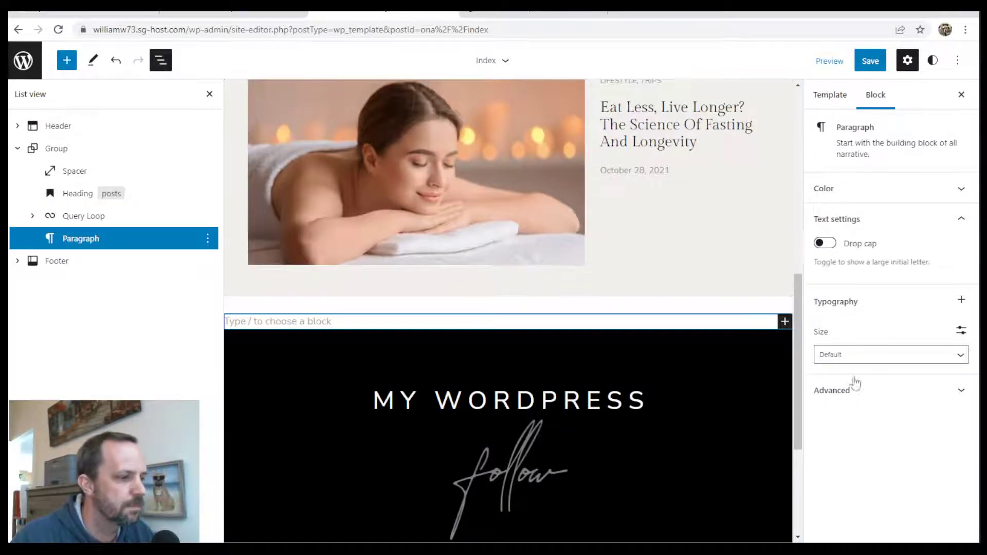
{"action": "left_click", "coordinate": [786, 322]}
{"action": "type", "text": "q"}
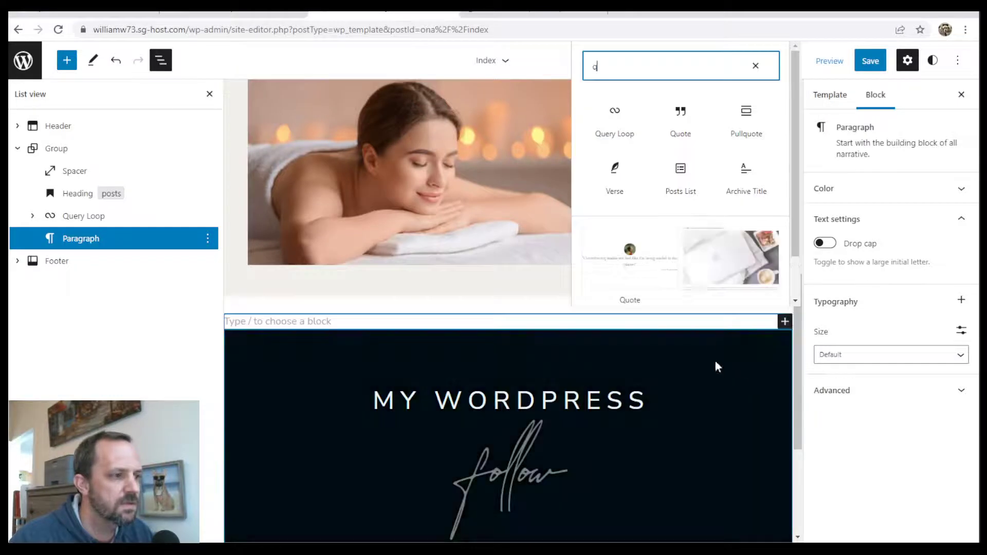
{"action": "left_click", "coordinate": [615, 121]}
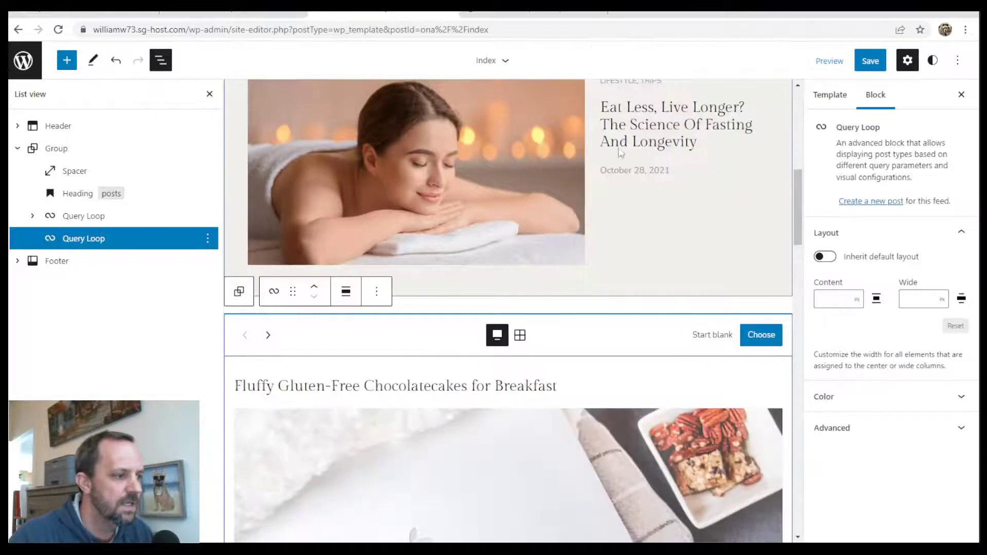
{"action": "scroll", "coordinate": [795, 196], "scroll_direction": "down", "scroll_amount": 6}
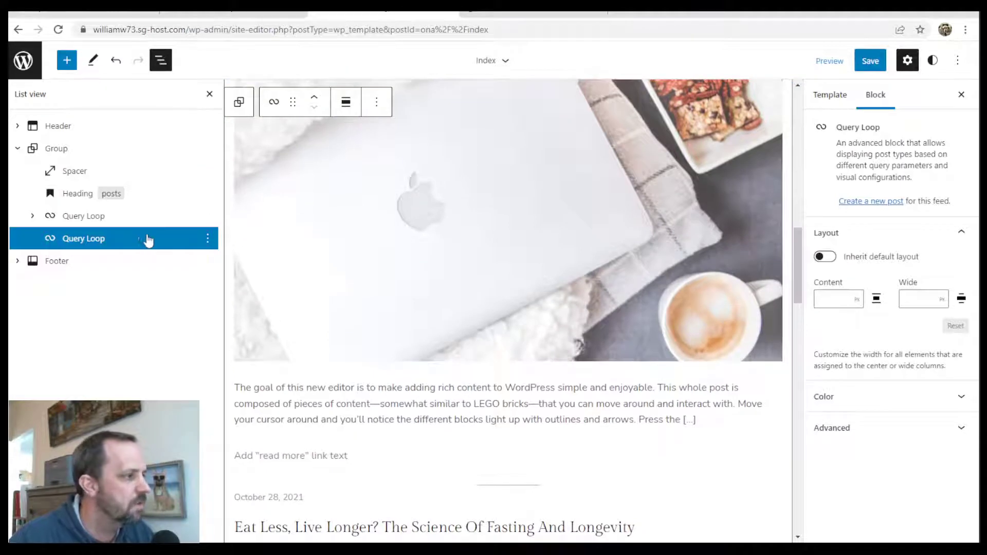
{"action": "scroll", "coordinate": [798, 194], "scroll_direction": "up", "scroll_amount": 5}
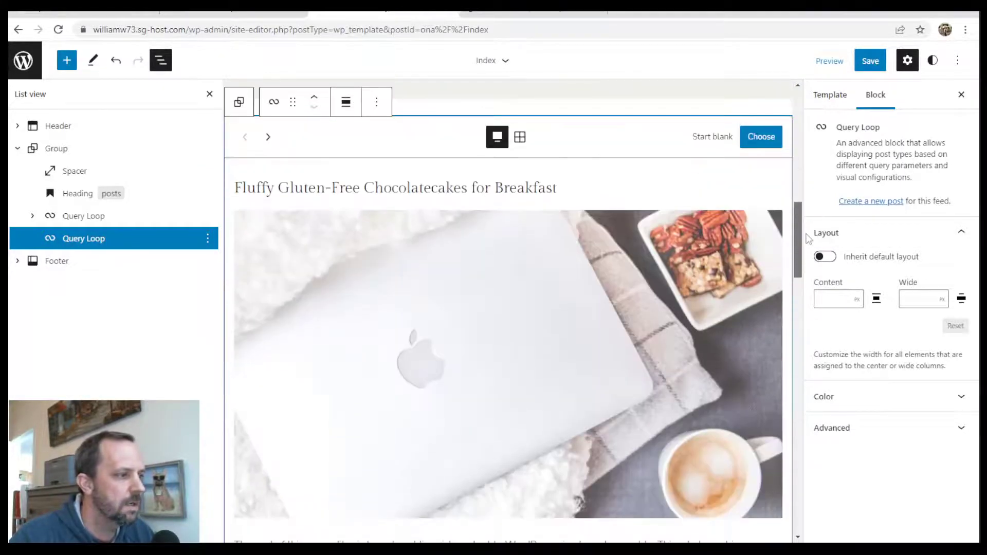
{"action": "left_click", "coordinate": [527, 137]}
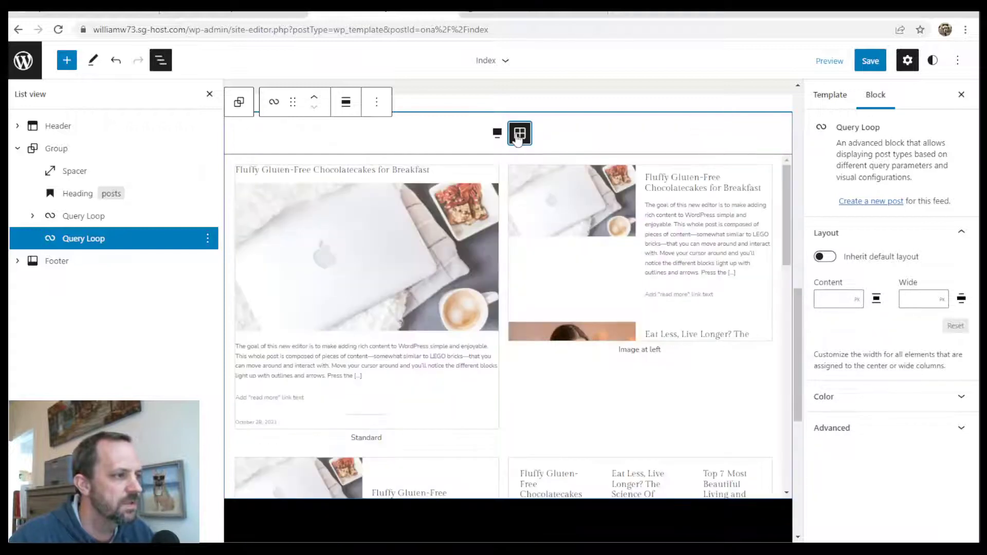
{"action": "left_click", "coordinate": [370, 262]}
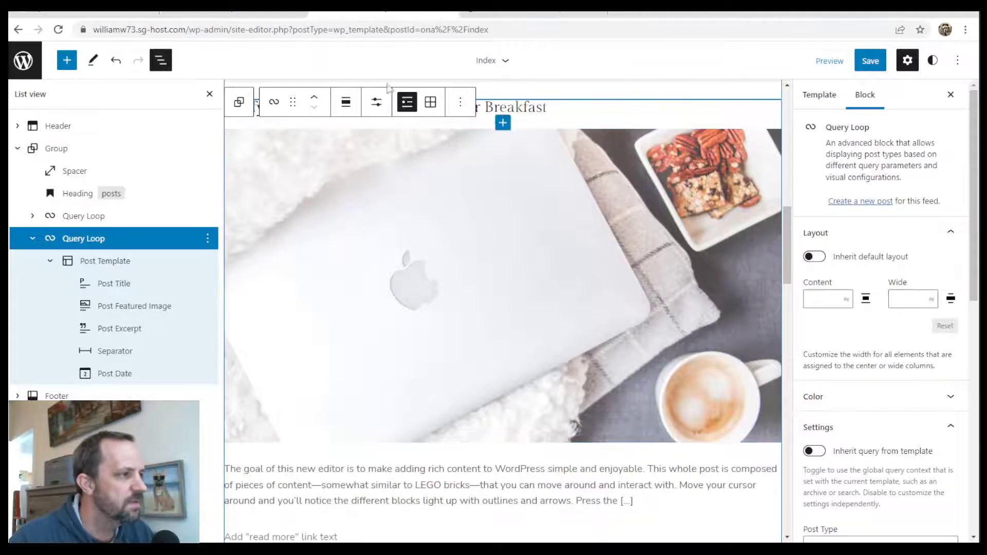
Switch the second query to grid view with 10 items per page and 2 columns.
{"action": "left_click", "coordinate": [431, 103]}
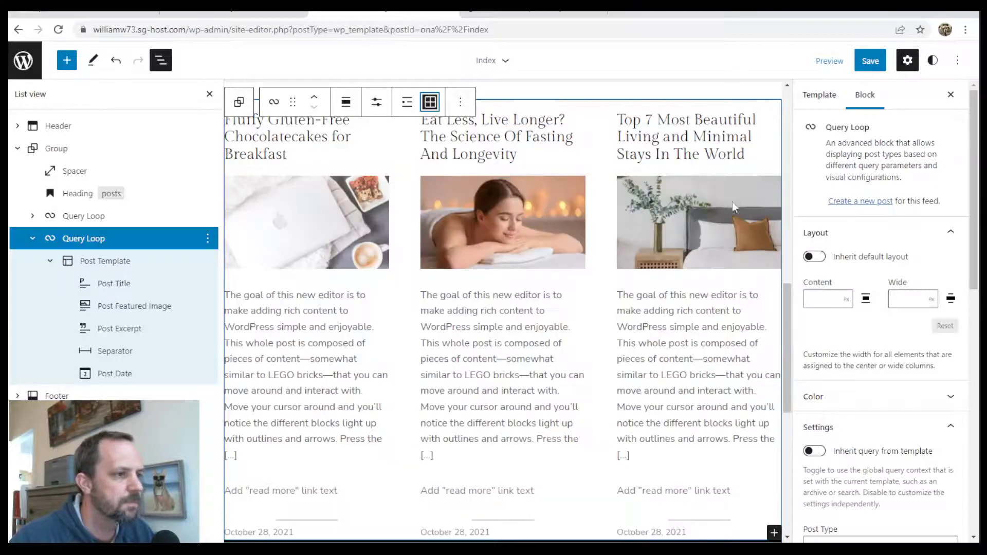
{"action": "mouse_move", "coordinate": [790, 329]}
{"action": "left_mouse_down"}
{"action": "mouse_move", "coordinate": [789, 208]}
{"action": "mouse_move", "coordinate": [786, 314]}
{"action": "left_mouse_up"}
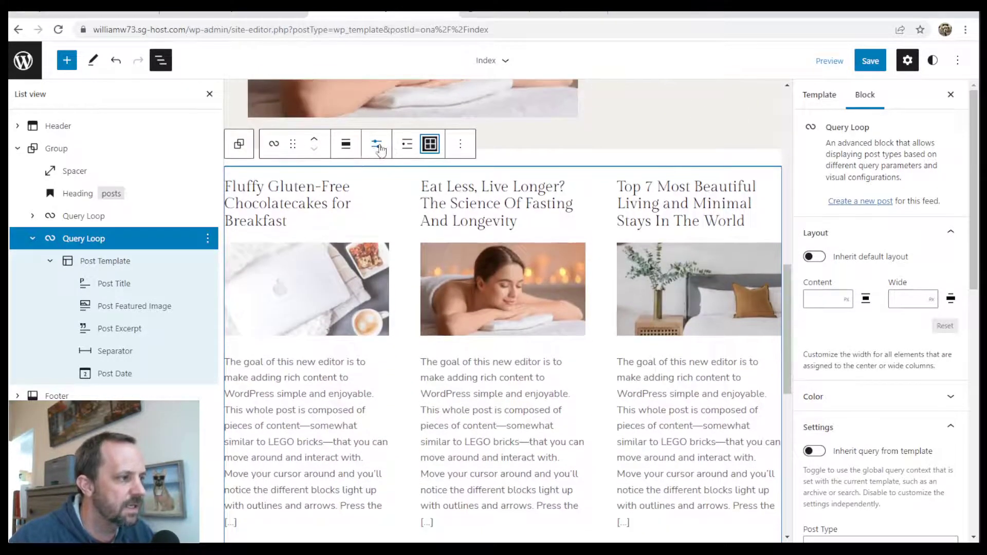
{"action": "left_click", "coordinate": [377, 145]}
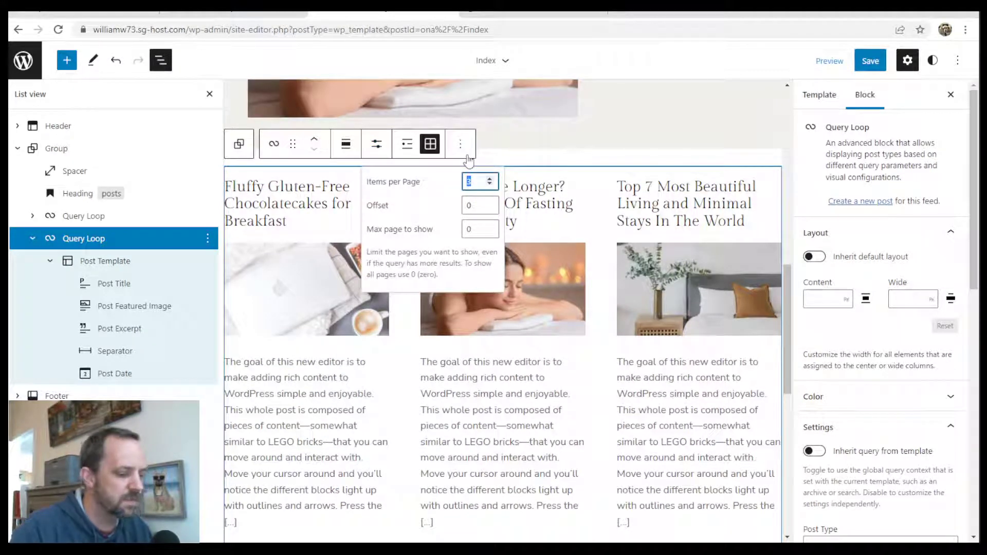
{"action": "type", "text": "10"}
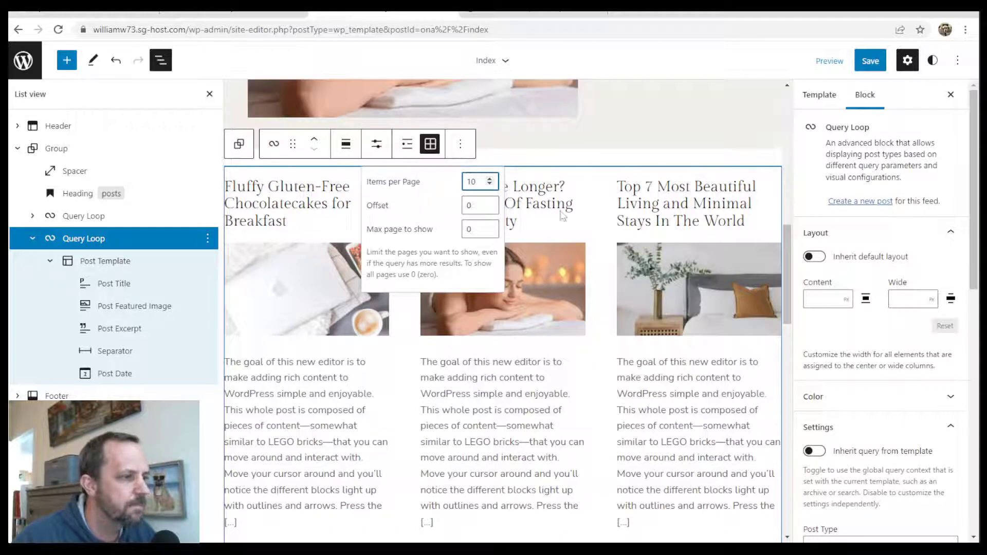
{"action": "scroll", "coordinate": [245, 266], "scroll_direction": "down", "scroll_amount": 1}
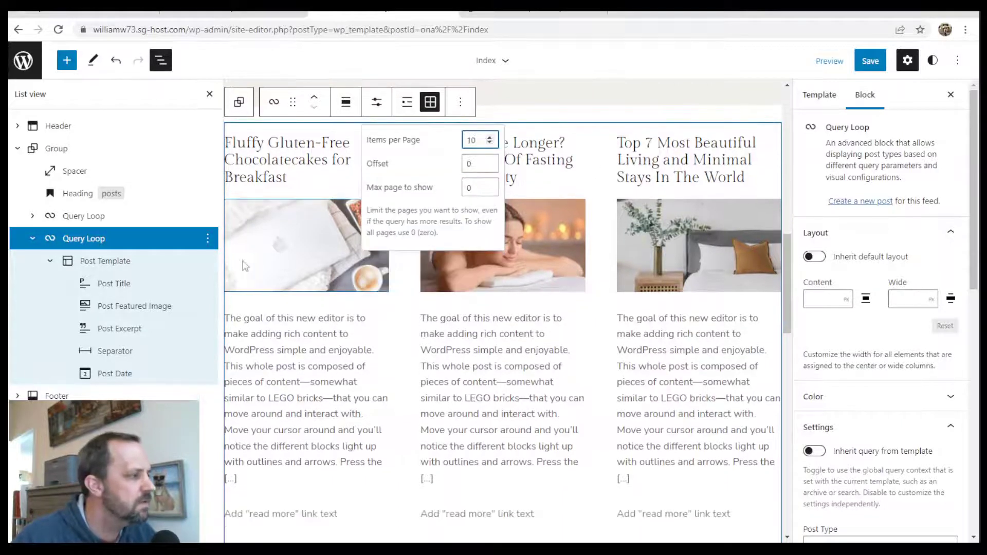
{"action": "left_click", "coordinate": [130, 239]}
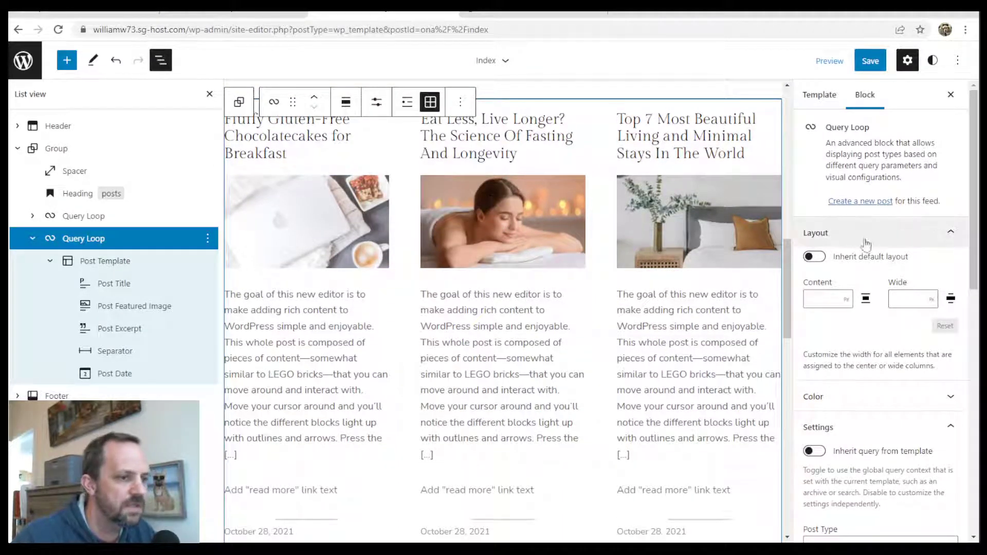
{"action": "scroll", "coordinate": [967, 278], "scroll_direction": "down", "scroll_amount": 3}
{"action": "scroll", "coordinate": [951, 308], "scroll_direction": "down", "scroll_amount": 4}
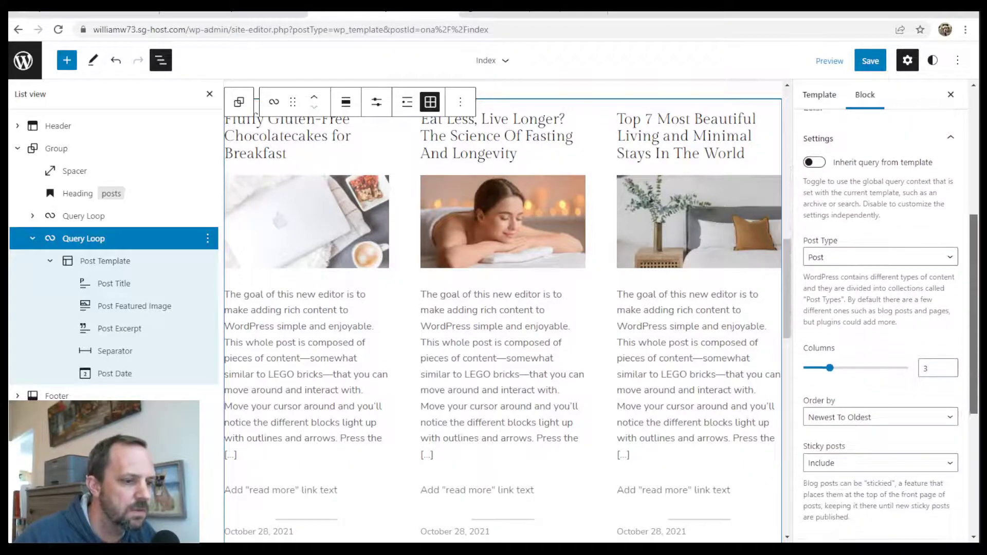
{"action": "left_click", "coordinate": [949, 328]}
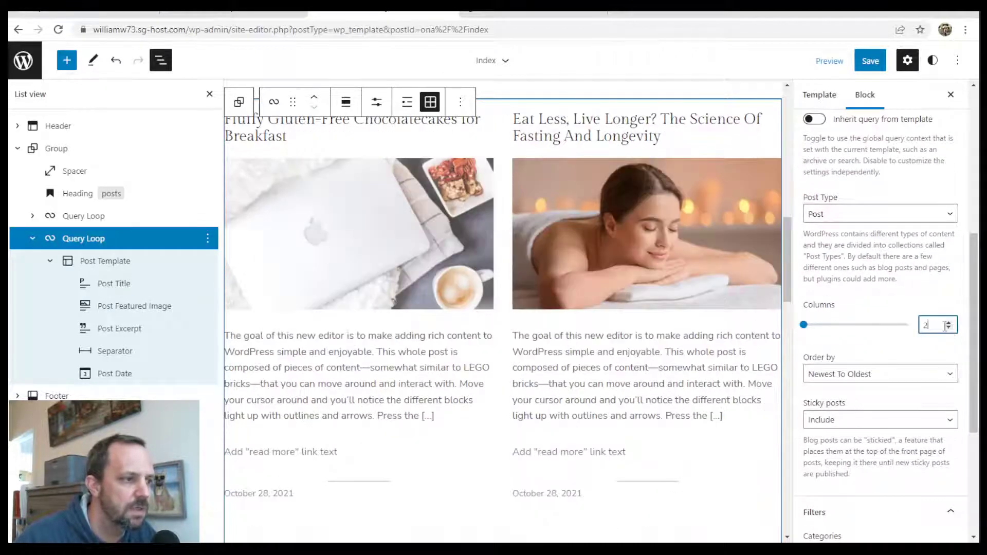
{"action": "scroll", "coordinate": [774, 239], "scroll_direction": "up", "scroll_amount": 3}
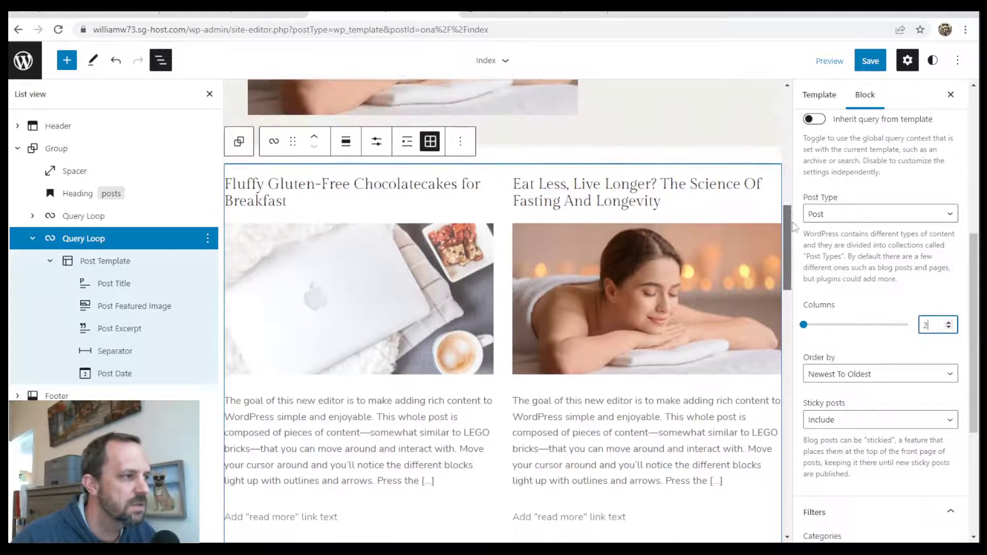
Remove the Post Excerpt block from the grid's post template.
{"action": "scroll", "coordinate": [515, 278], "scroll_direction": "down", "scroll_amount": 4}
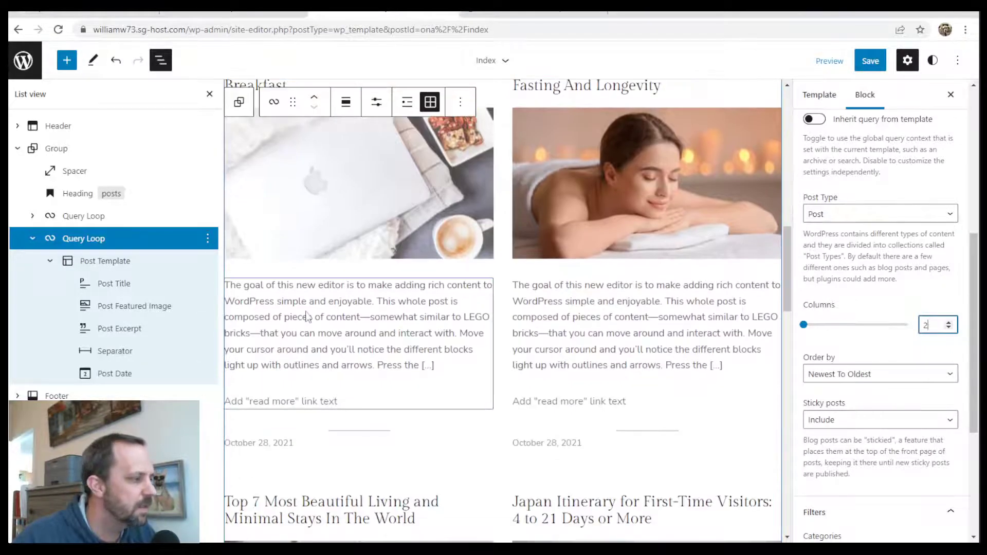
{"action": "left_click", "coordinate": [129, 331]}
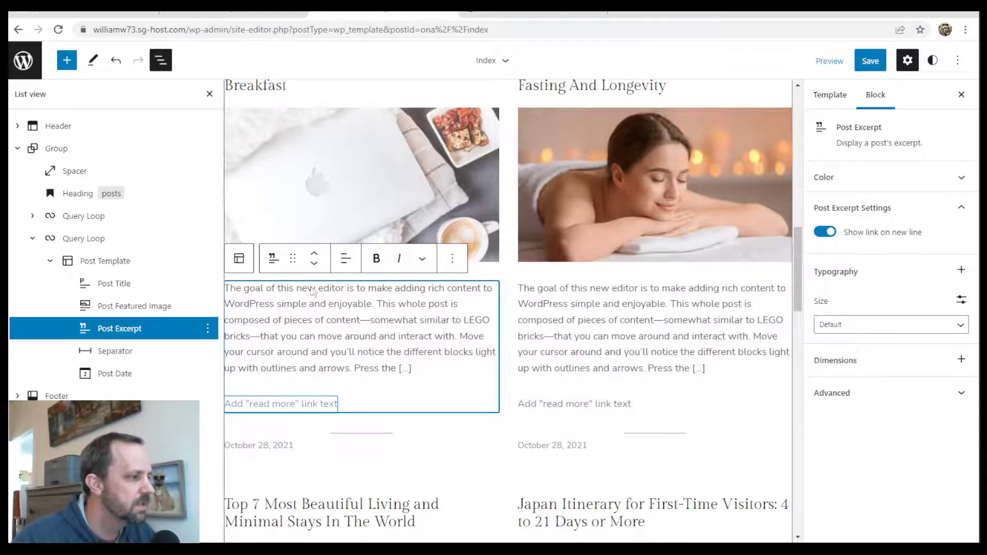
{"action": "left_click", "coordinate": [208, 329]}
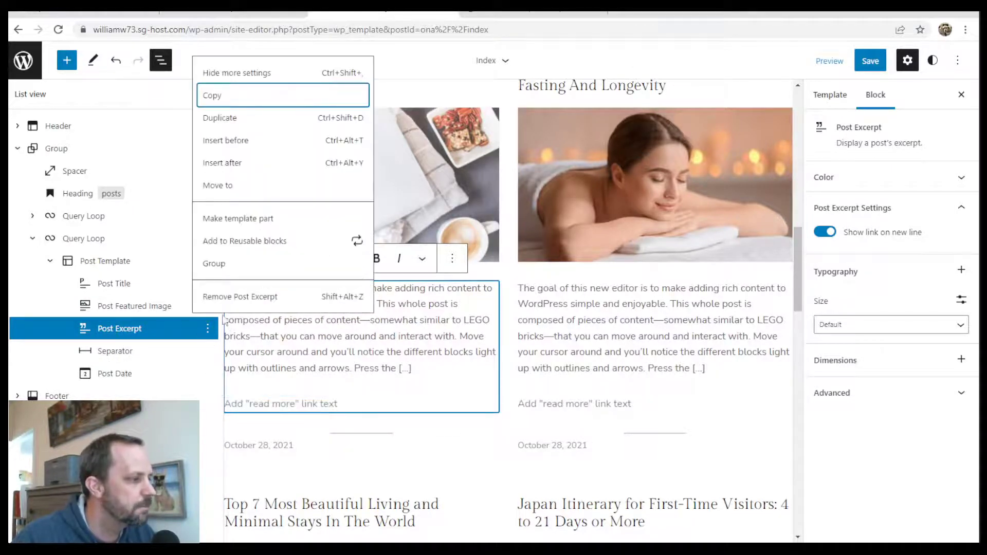
{"action": "left_click", "coordinate": [241, 298]}
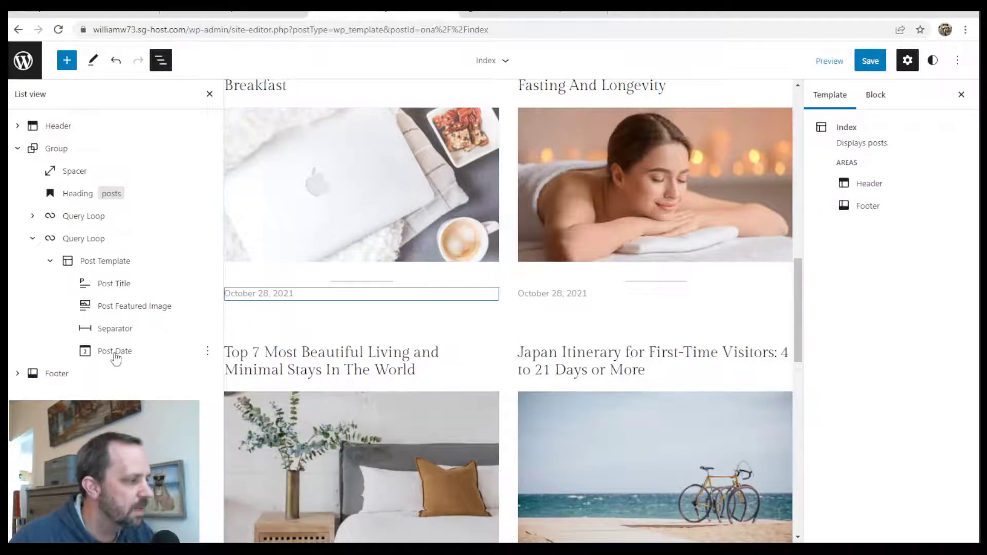
Move the Post Date above the Separator in each grid post.
{"action": "left_click_drag", "start_coordinate": [117, 356], "coordinate": [123, 326]}
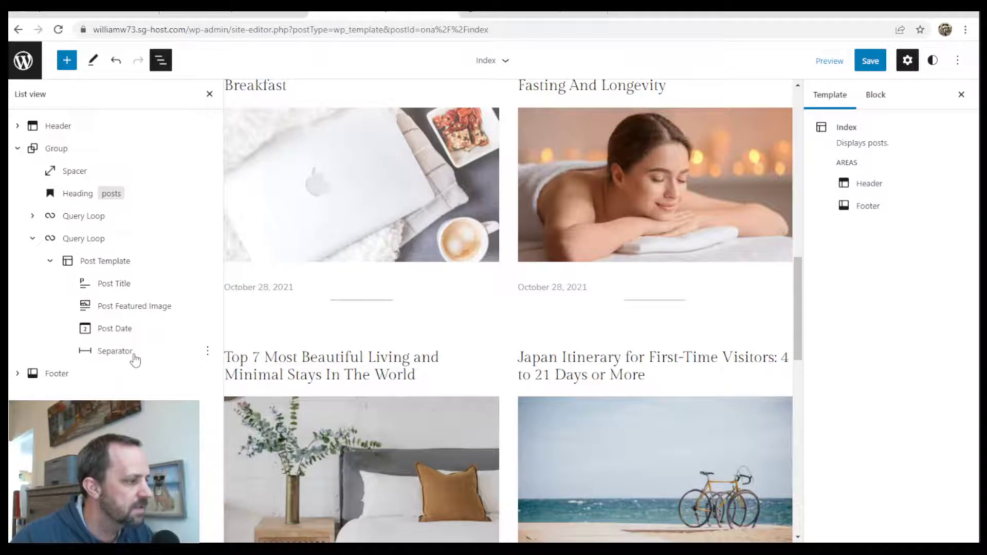
{"action": "left_click", "coordinate": [134, 356]}
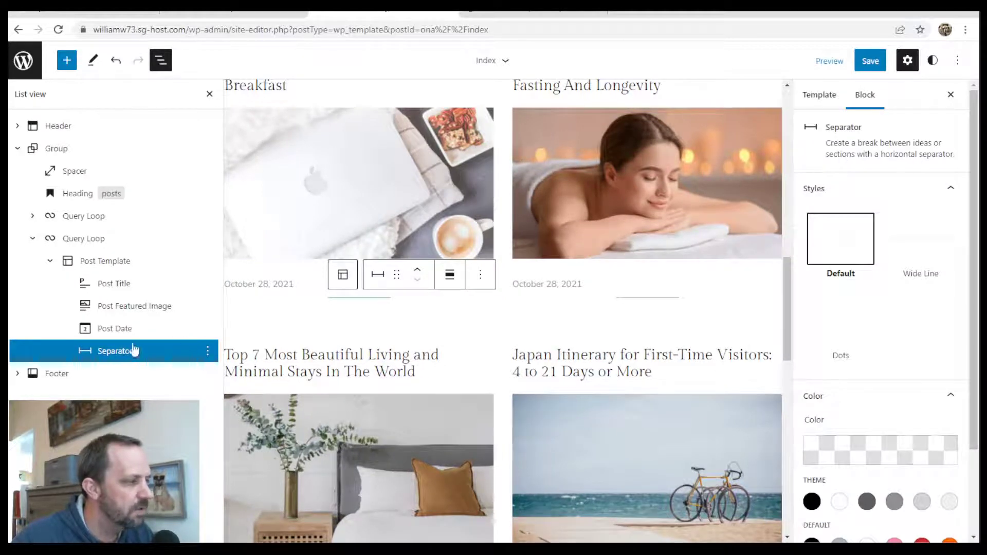
{"action": "left_click", "coordinate": [208, 352]}
Add an empty paragraph before the separator and a 50 px Spacer in the post template.
{"action": "left_click", "coordinate": [235, 142]}
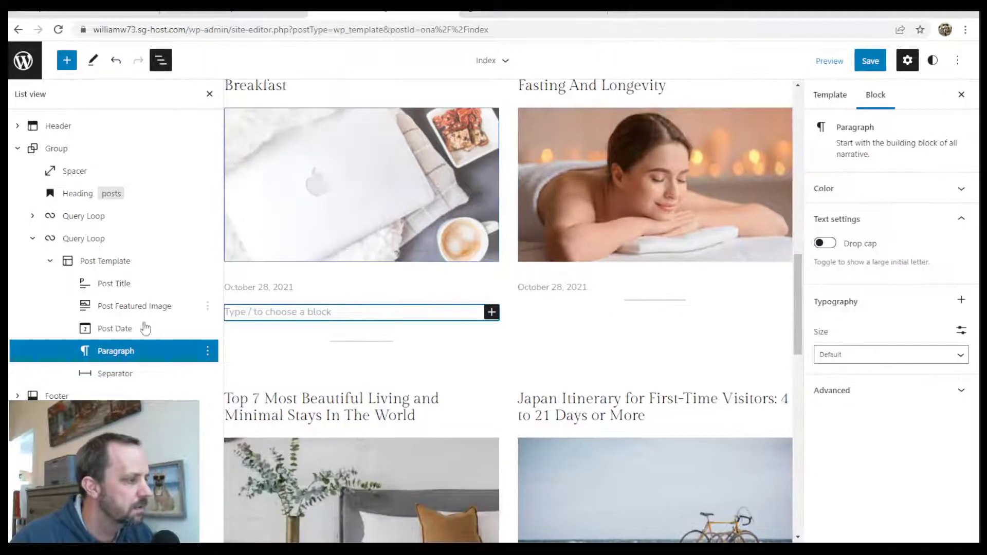
{"action": "left_click", "coordinate": [501, 320]}
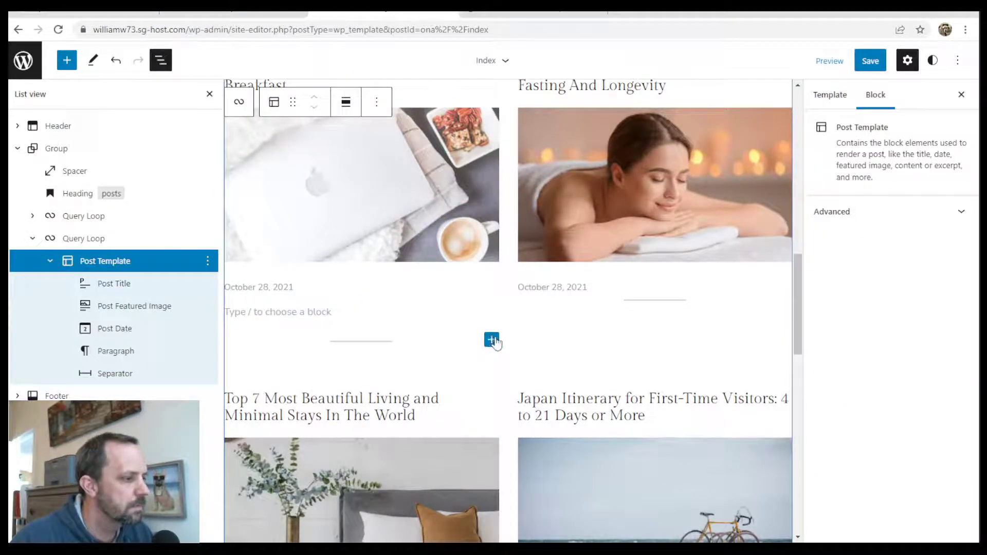
{"action": "left_click", "coordinate": [492, 339]}
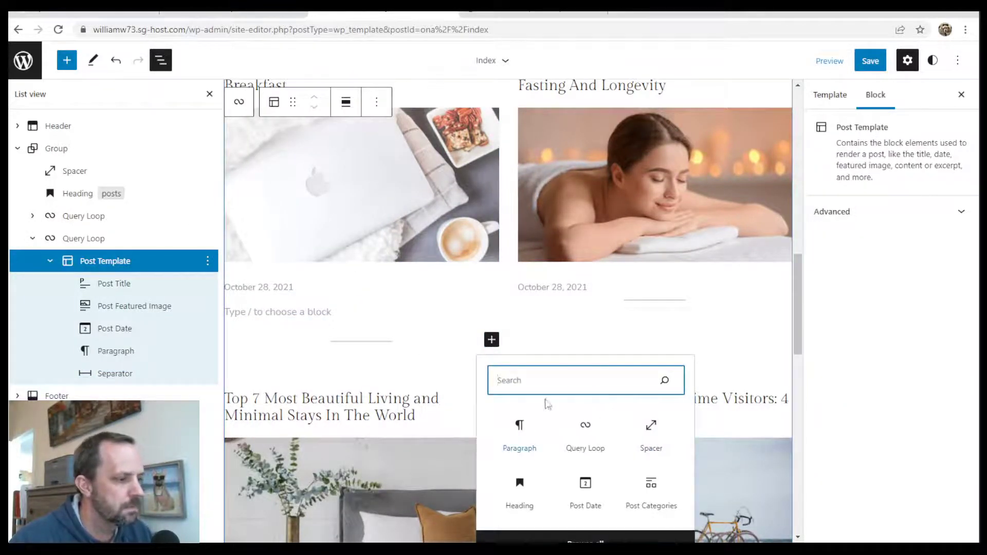
{"action": "type", "text": "s"}
{"action": "left_click", "coordinate": [519, 111]}
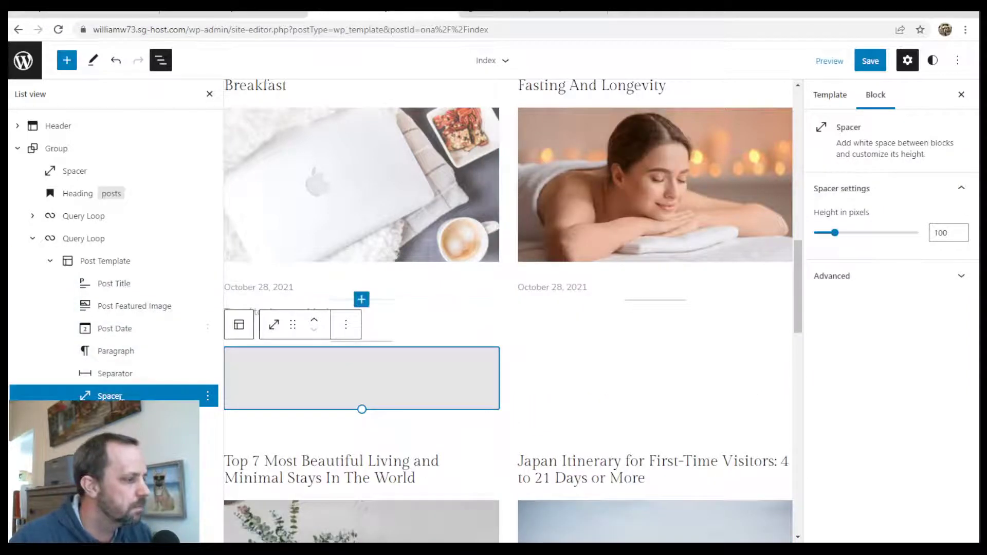
{"action": "double_click", "coordinate": [940, 232]}
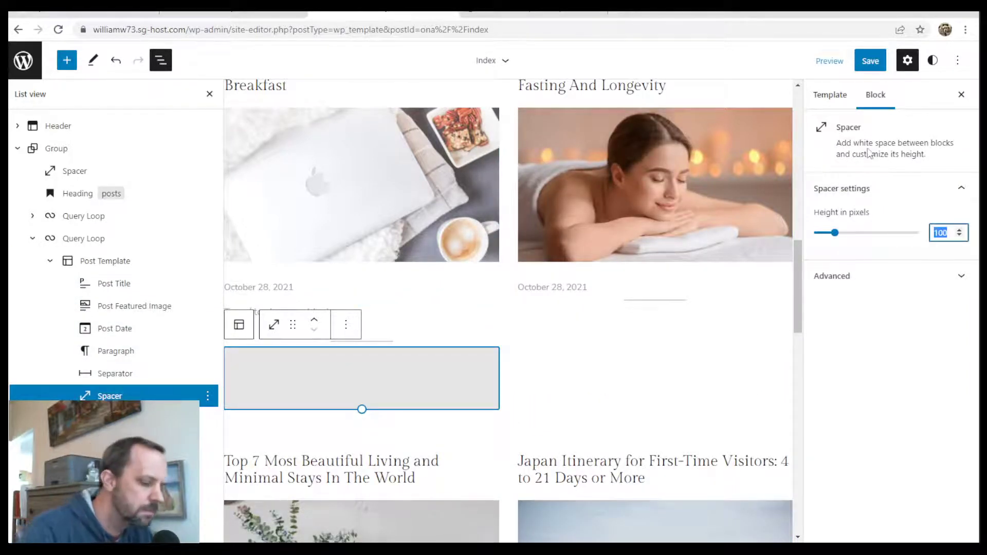
{"action": "type", "text": "50"}
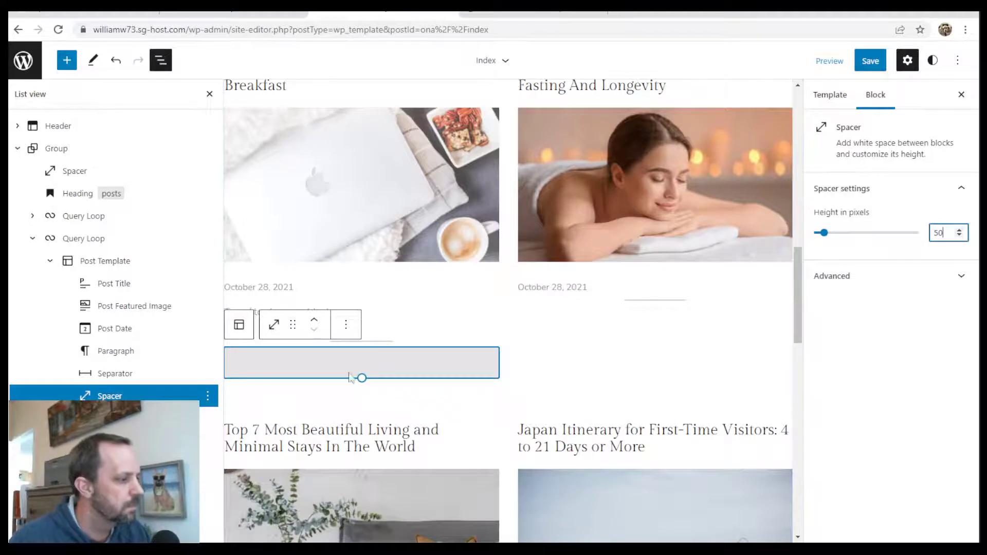
Duplicate the spacer, move the copy above the separator and set its height to 20 px.
{"action": "left_click", "coordinate": [345, 326]}
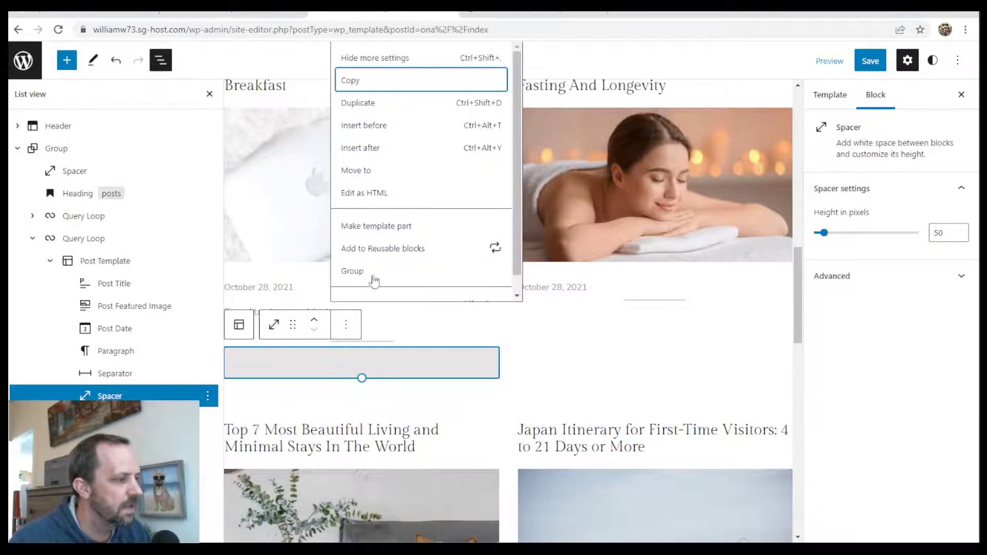
{"action": "left_click", "coordinate": [368, 104]}
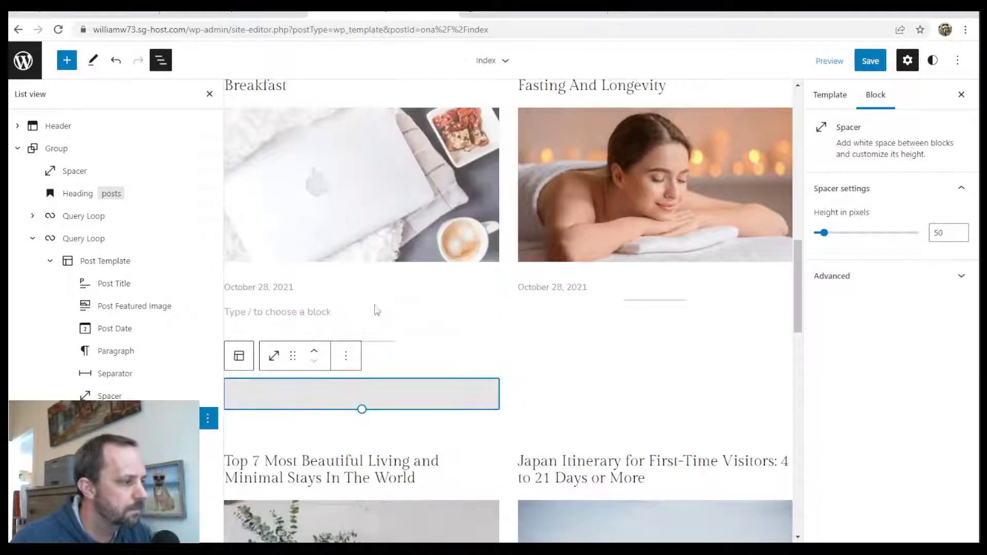
{"action": "left_click", "coordinate": [125, 396]}
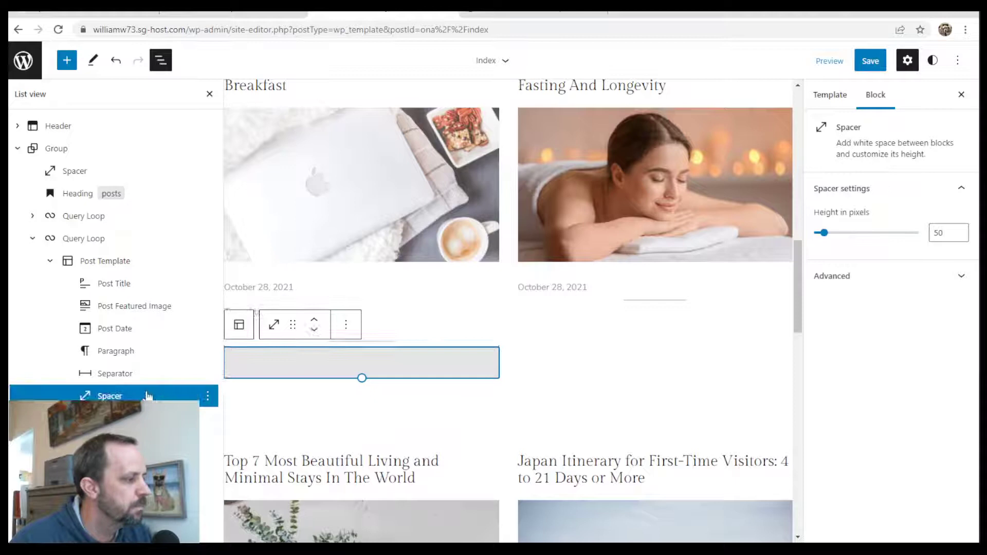
{"action": "left_click", "coordinate": [316, 317]}
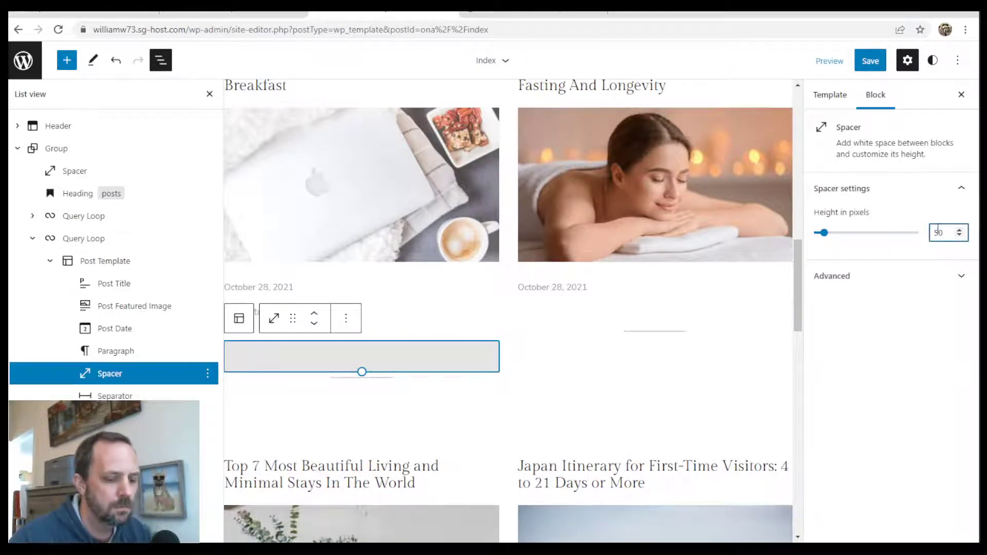
{"action": "key", "text": "BackSpace"}
{"action": "type", "text": "2"}
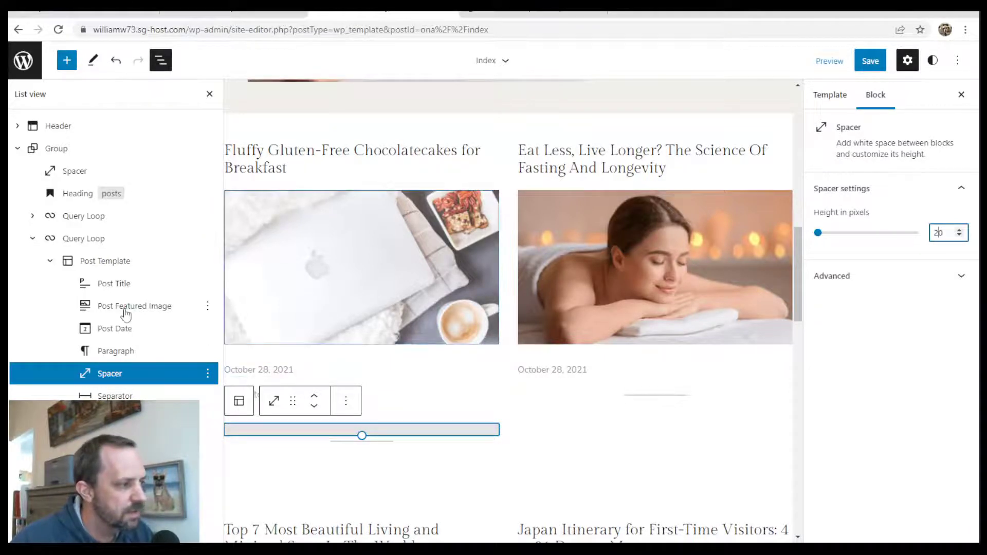
Set the grid's Post Featured Image height to 300 px, keeping Cover scaling.
{"action": "left_click", "coordinate": [168, 311]}
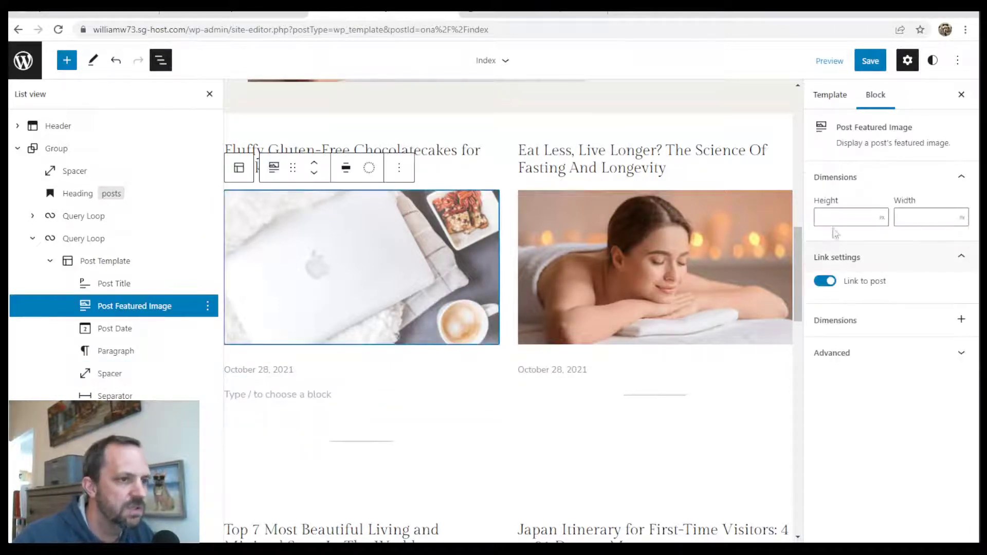
{"action": "left_click", "coordinate": [854, 217]}
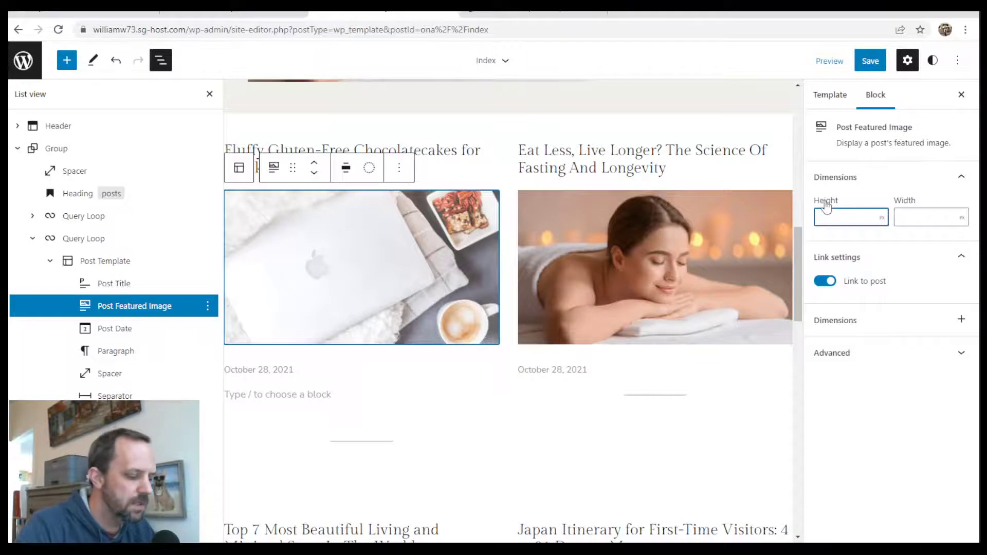
{"action": "type", "text": "250"}
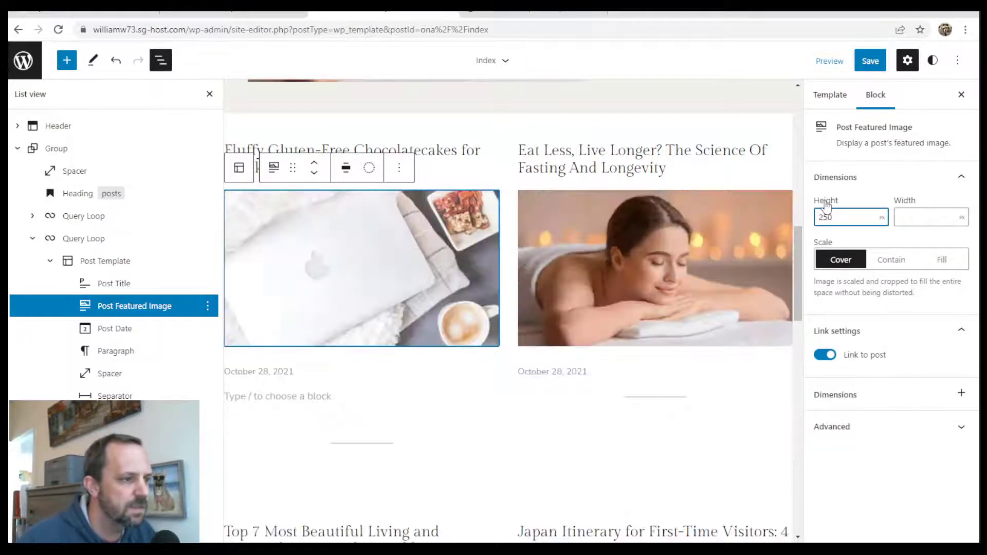
{"action": "key", "text": "BackSpace"}
{"action": "key", "text": "BackSpace"}
{"action": "key", "text": "BackSpace"}
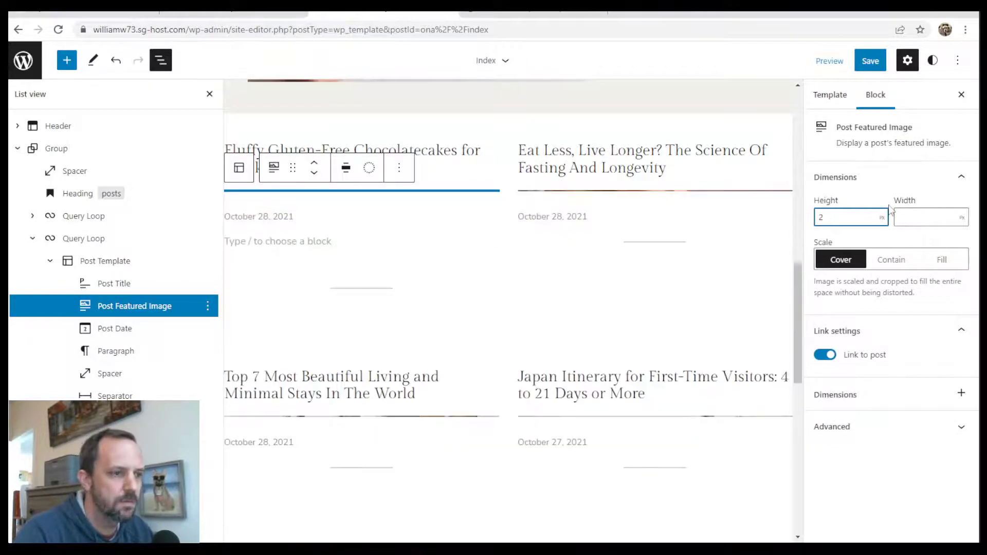
{"action": "type", "text": "00"}
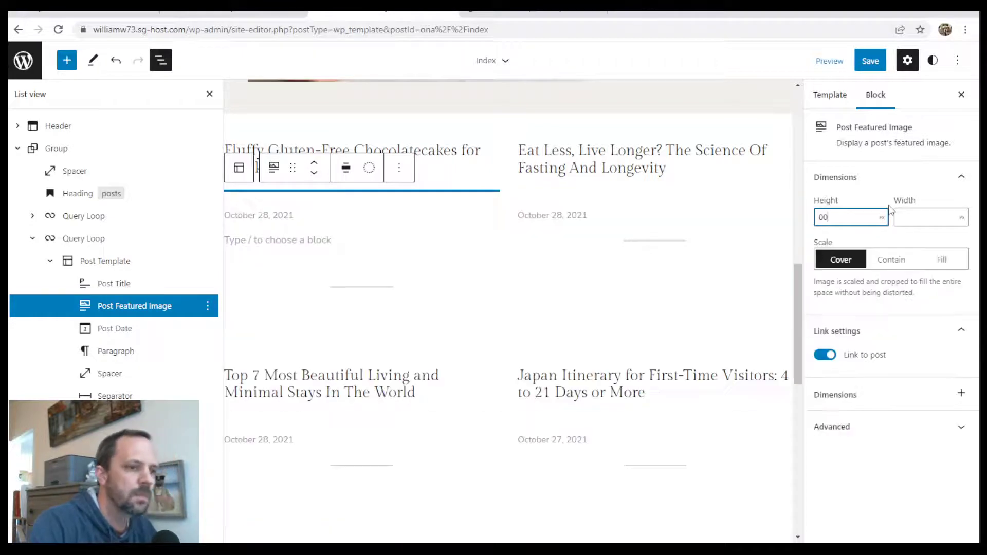
{"action": "key", "text": "BackSpace"}
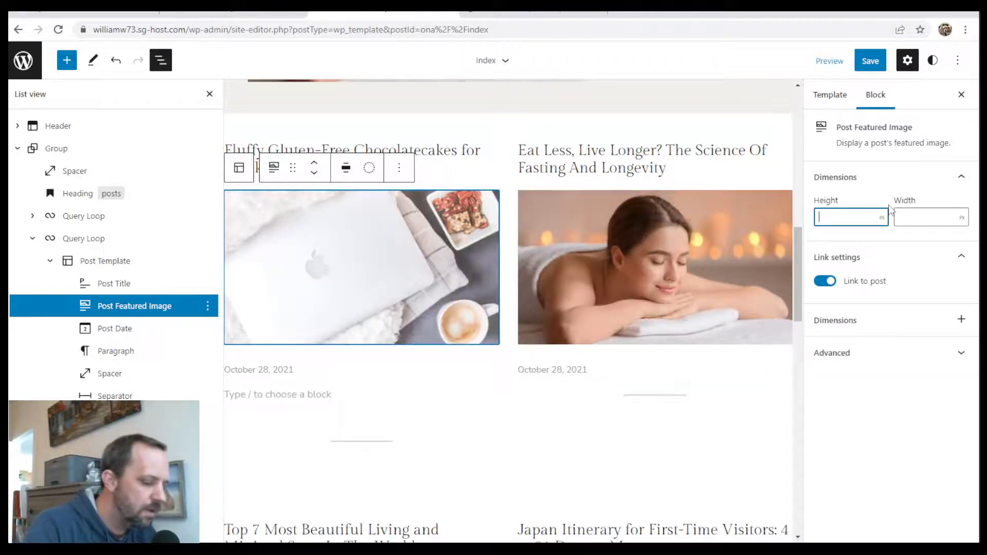
{"action": "type", "text": "300"}
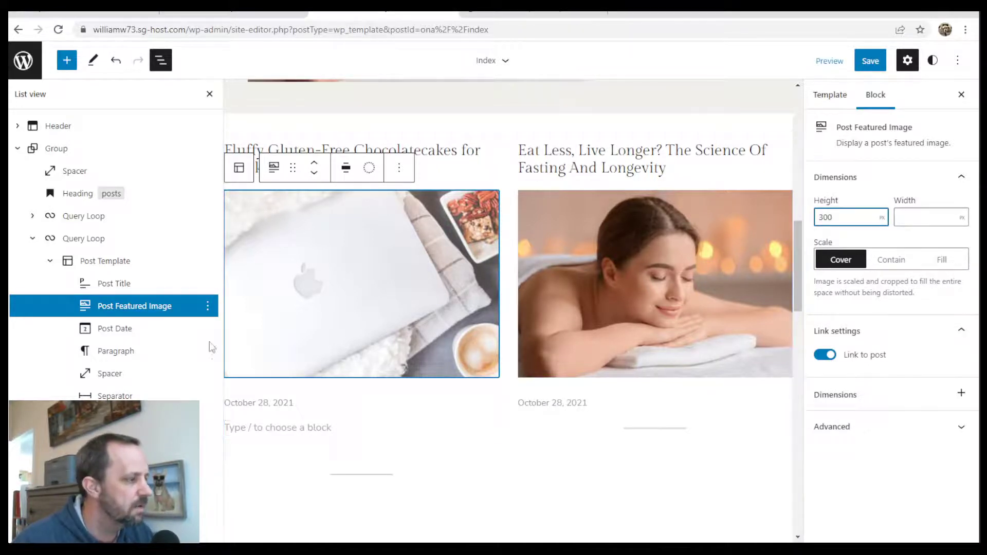
Move each post's title below its featured image.
{"action": "left_click", "coordinate": [127, 288]}
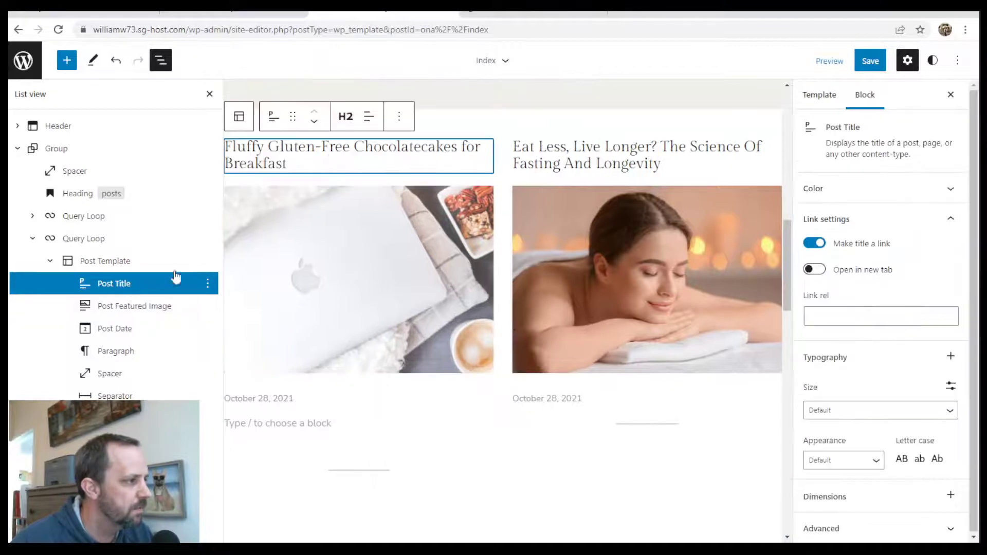
{"action": "left_click", "coordinate": [315, 123]}
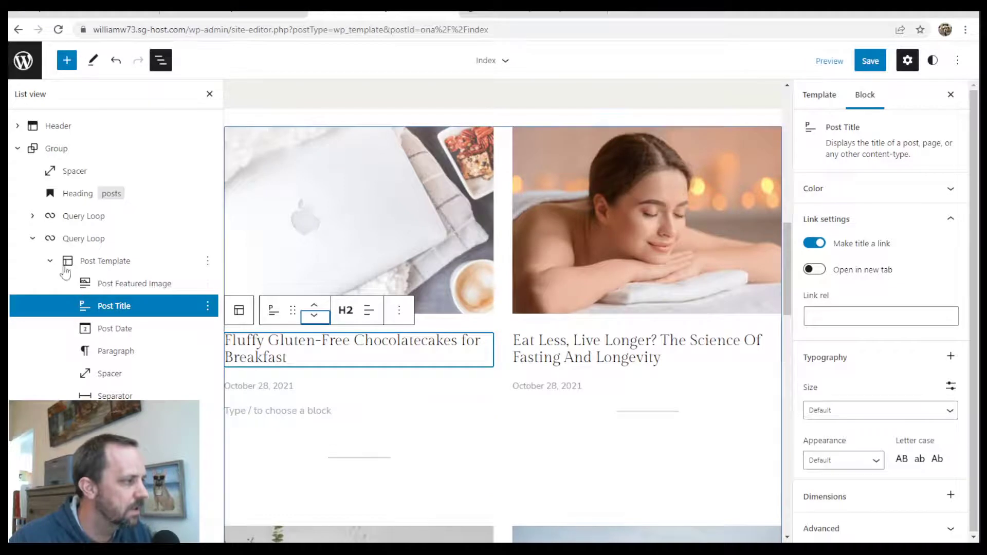
{"action": "left_click", "coordinate": [50, 261]}
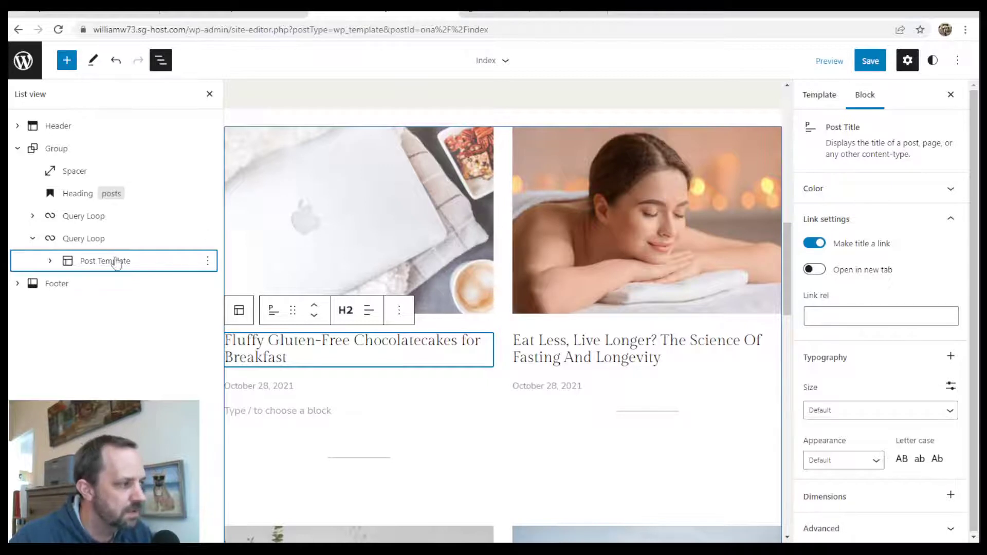
Insert an empty block right after the Post Template, below the post grid.
{"action": "left_click", "coordinate": [95, 261]}
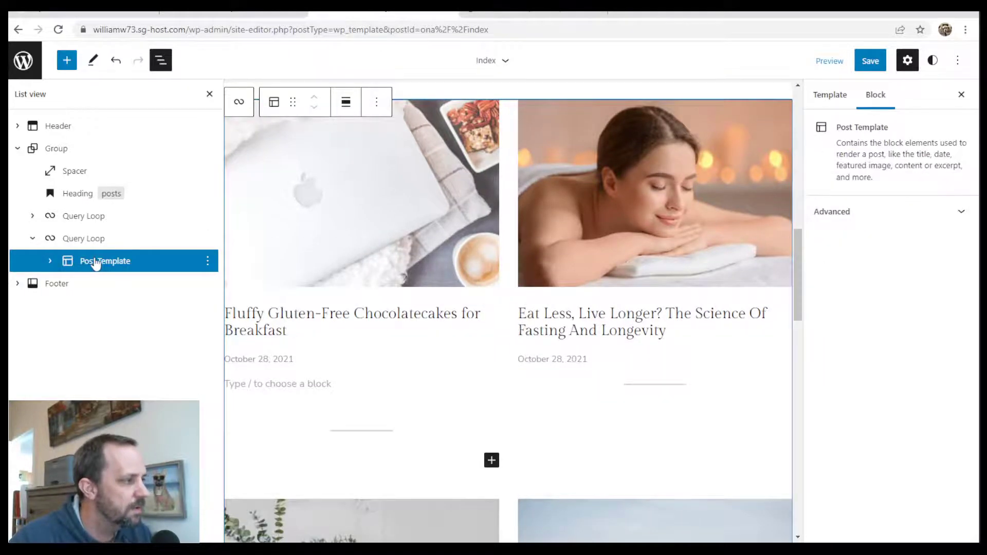
{"action": "left_click", "coordinate": [376, 101]}
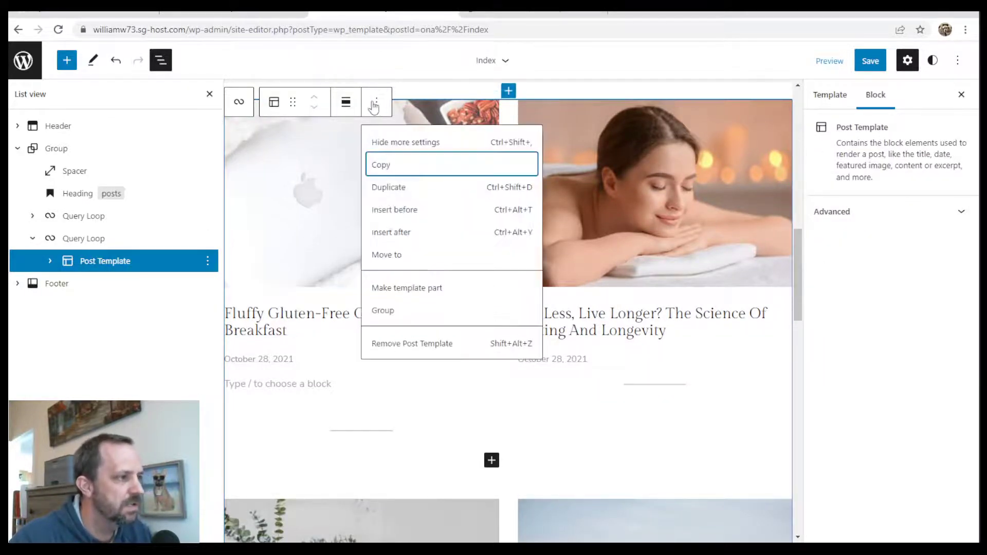
{"action": "left_click", "coordinate": [399, 232]}
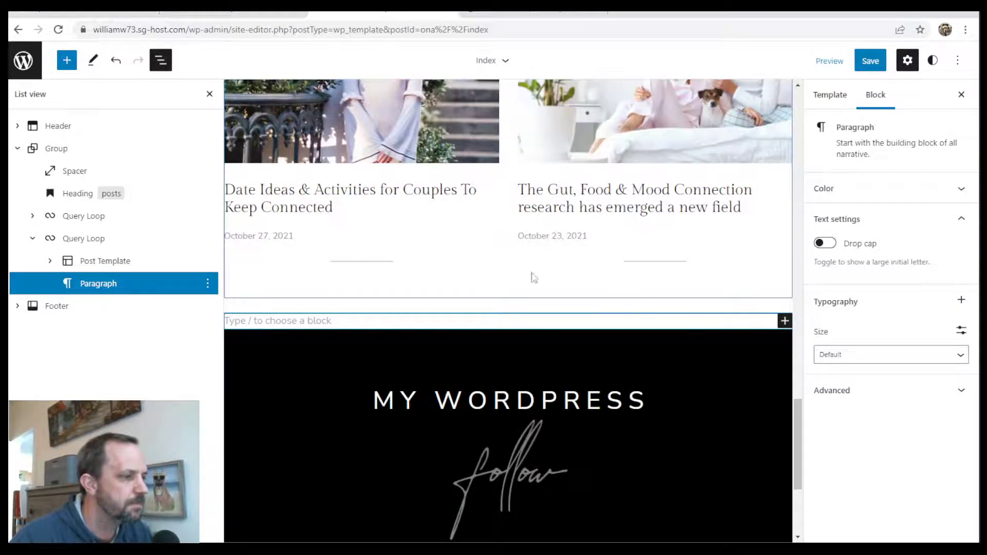
{"action": "left_click", "coordinate": [785, 321]}
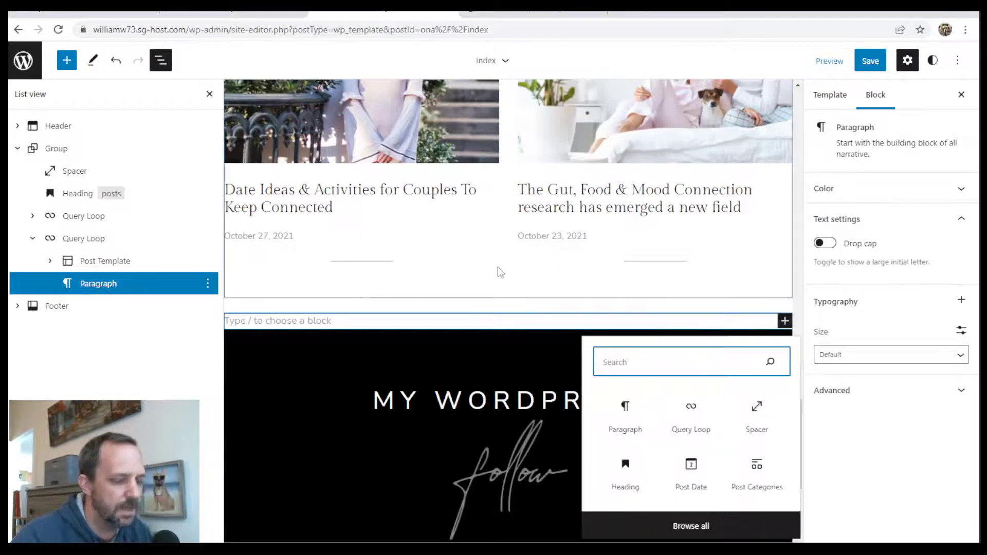
{"action": "type", "text": "pa"}
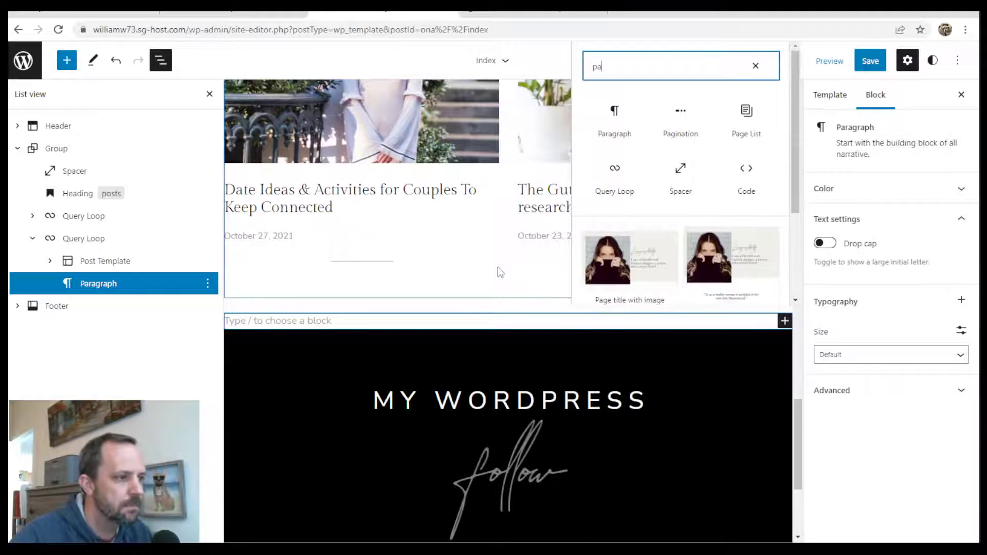
{"action": "type", "text": "g"}
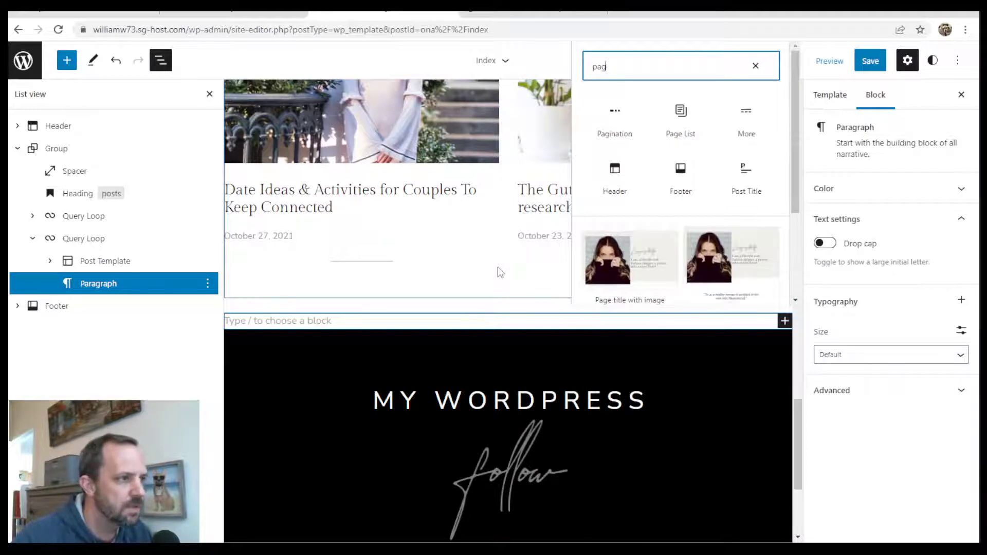
Add a Pagination block after the grid with a 100 px Spacer above it.
{"action": "left_click", "coordinate": [618, 118]}
{"action": "left_click", "coordinate": [619, 118]}
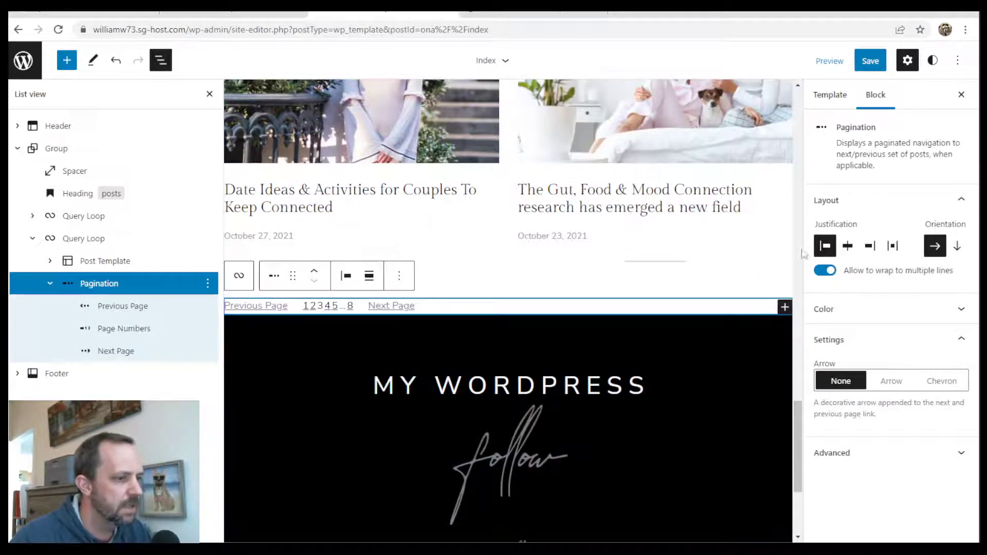
{"action": "left_click", "coordinate": [399, 276]}
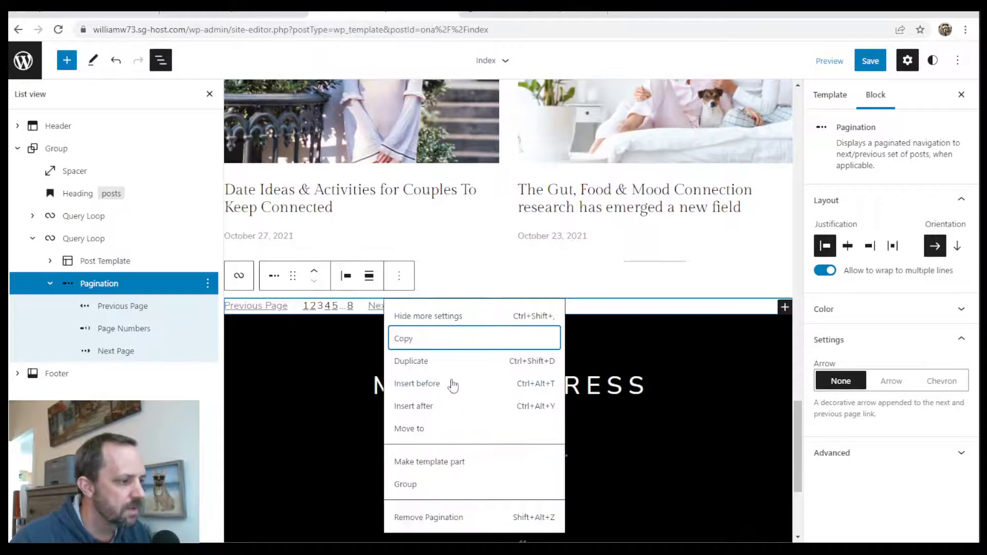
{"action": "left_click", "coordinate": [418, 385]}
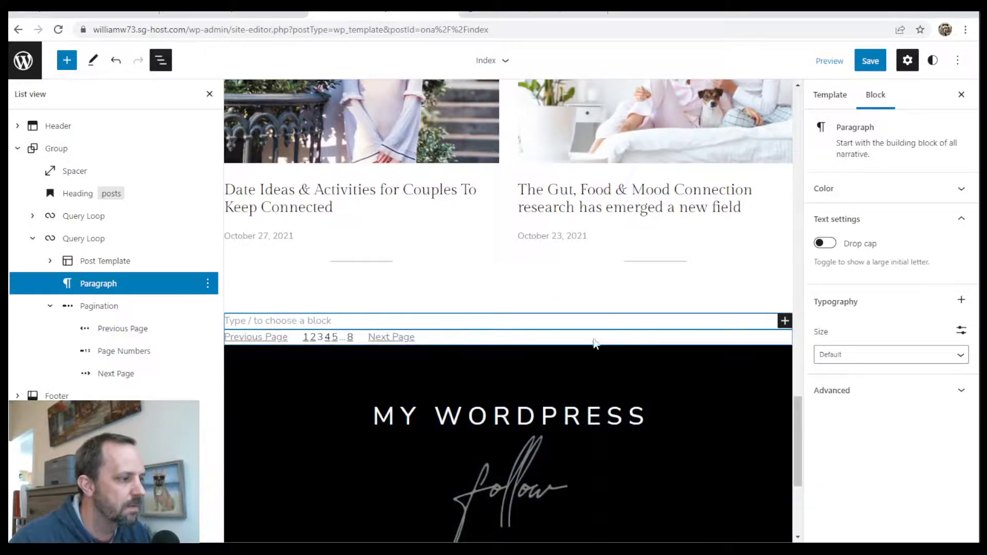
{"action": "left_click", "coordinate": [784, 321]}
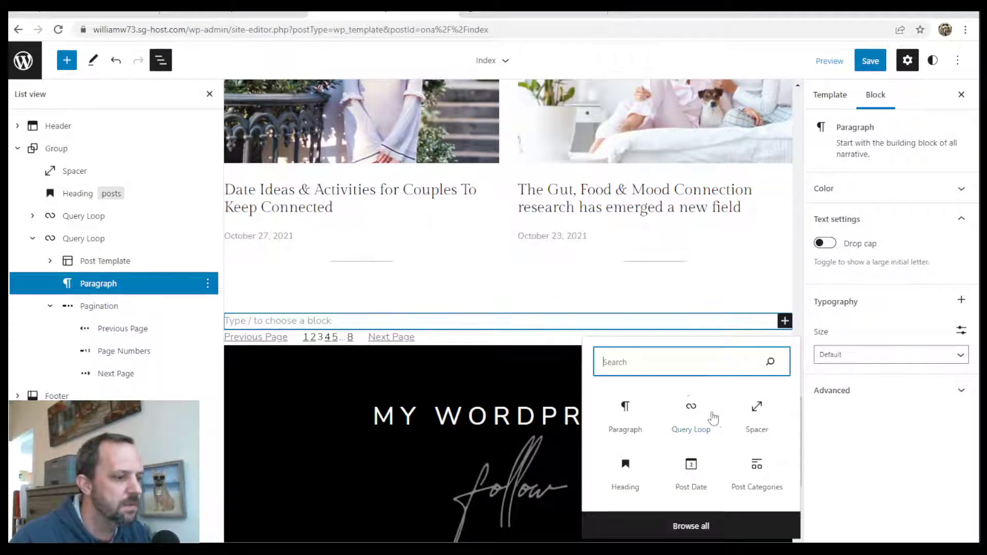
{"action": "left_click", "coordinate": [758, 412]}
Duplicate the spacer and move the copy below the Pagination block.
{"action": "left_click", "coordinate": [346, 292]}
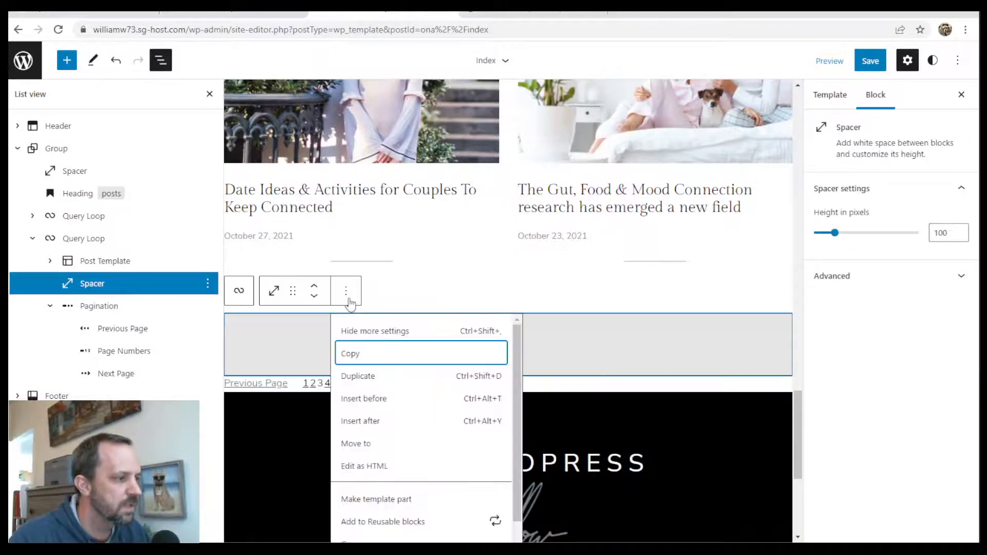
{"action": "left_click", "coordinate": [378, 376]}
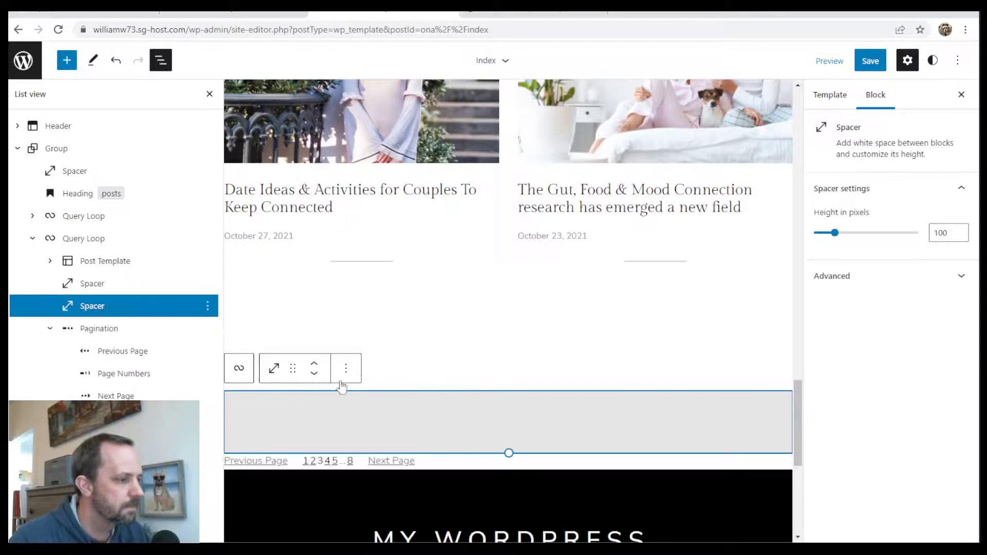
{"action": "left_click", "coordinate": [313, 375]}
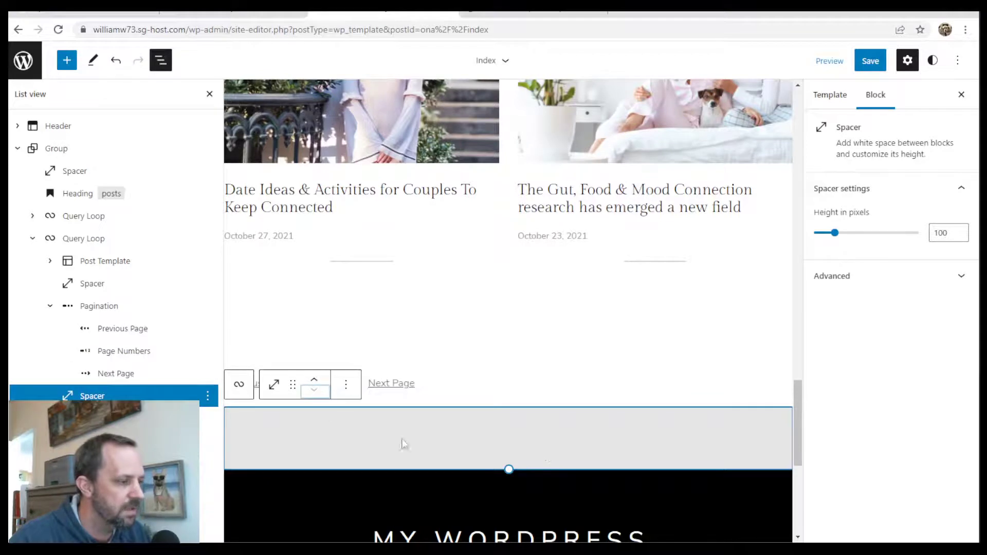
{"action": "left_click_drag", "start_coordinate": [796, 422], "coordinate": [796, 430]}
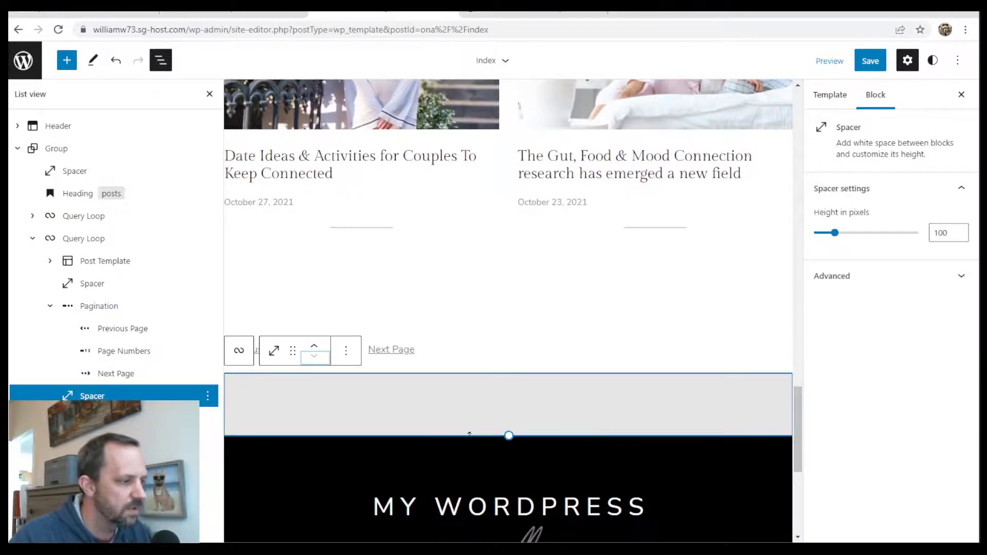
{"action": "scroll", "coordinate": [798, 399], "scroll_direction": "up", "scroll_amount": 3}
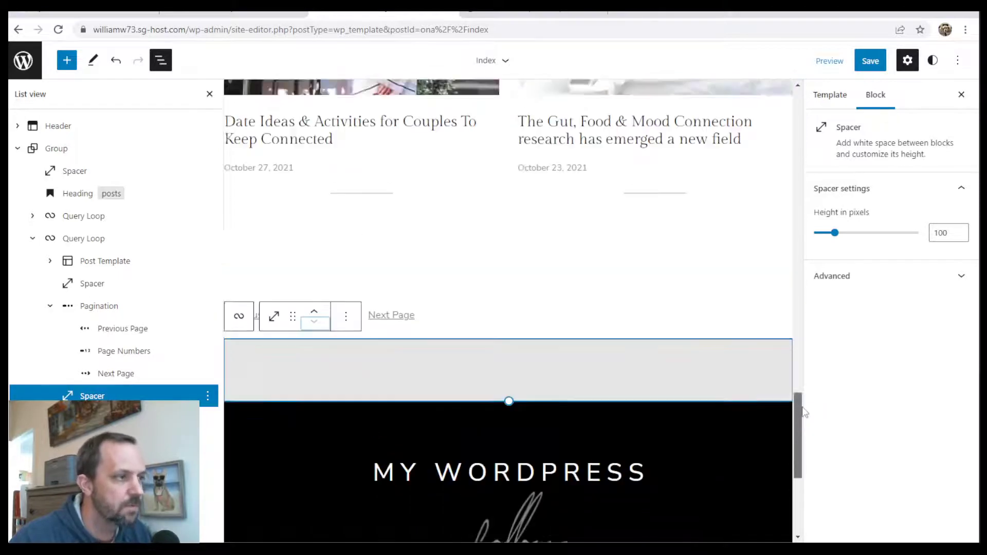
Set the Pagination block to 'Justify items center' and save the Index template.
{"action": "left_click", "coordinate": [392, 481]}
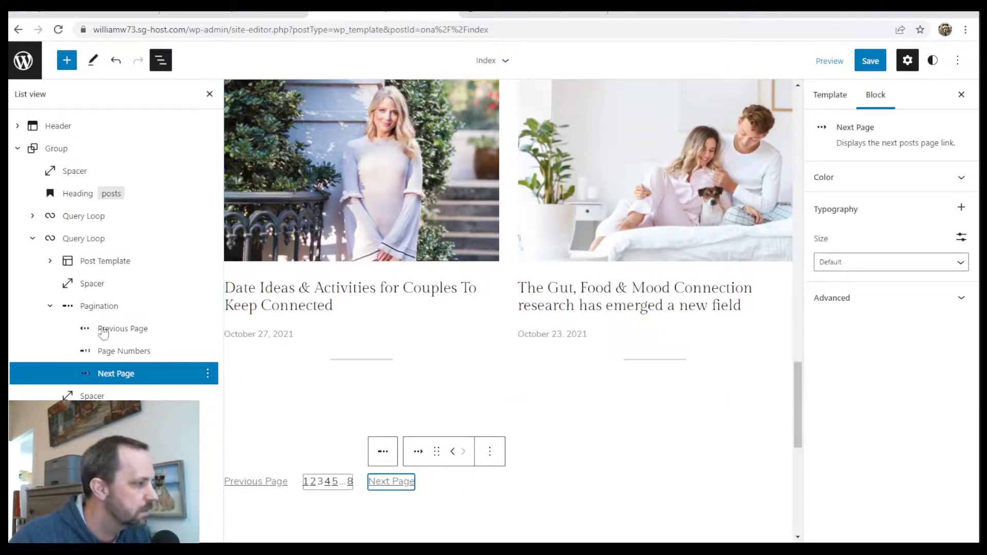
{"action": "left_click", "coordinate": [96, 307]}
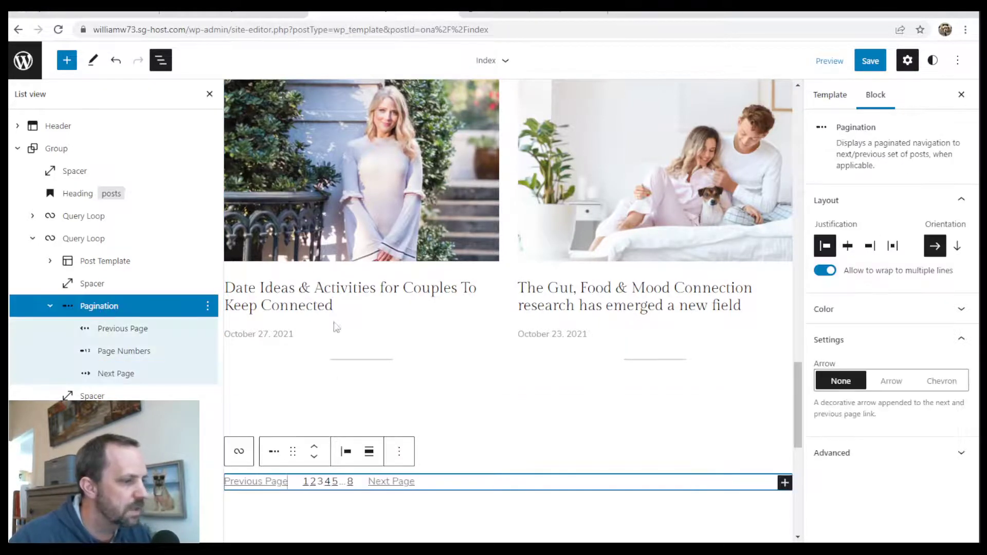
{"action": "left_click", "coordinate": [348, 452]}
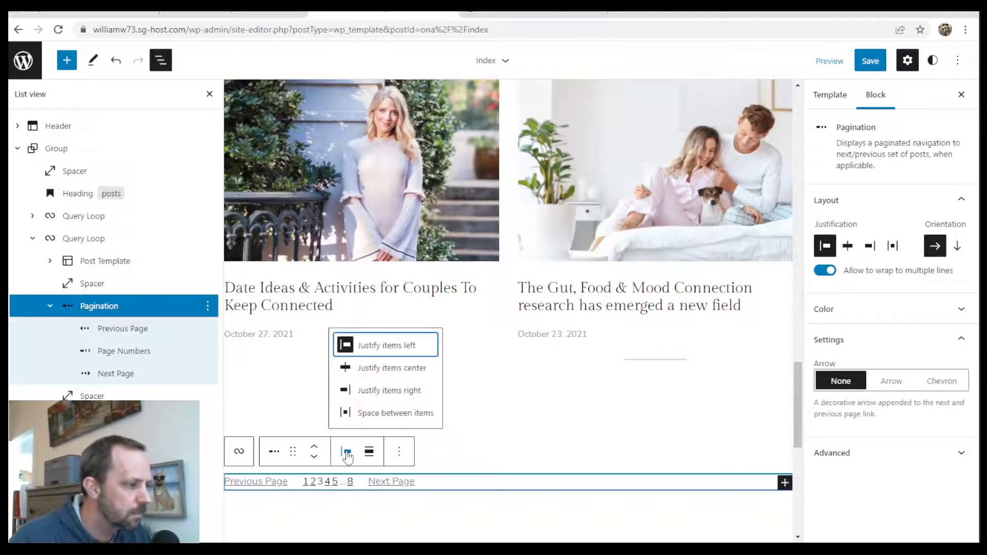
{"action": "left_click", "coordinate": [382, 366]}
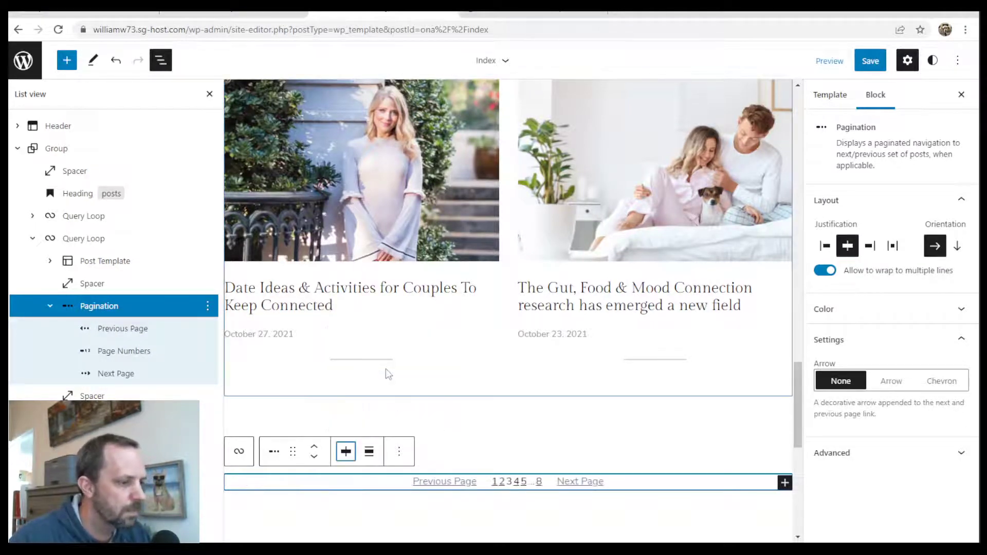
{"action": "left_click", "coordinate": [871, 60]}
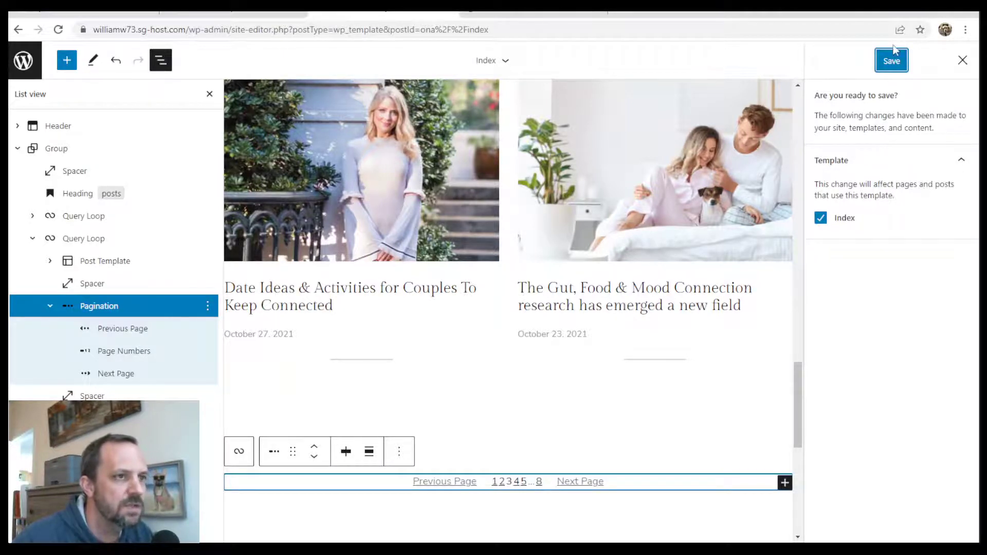
{"action": "left_click", "coordinate": [893, 60]}
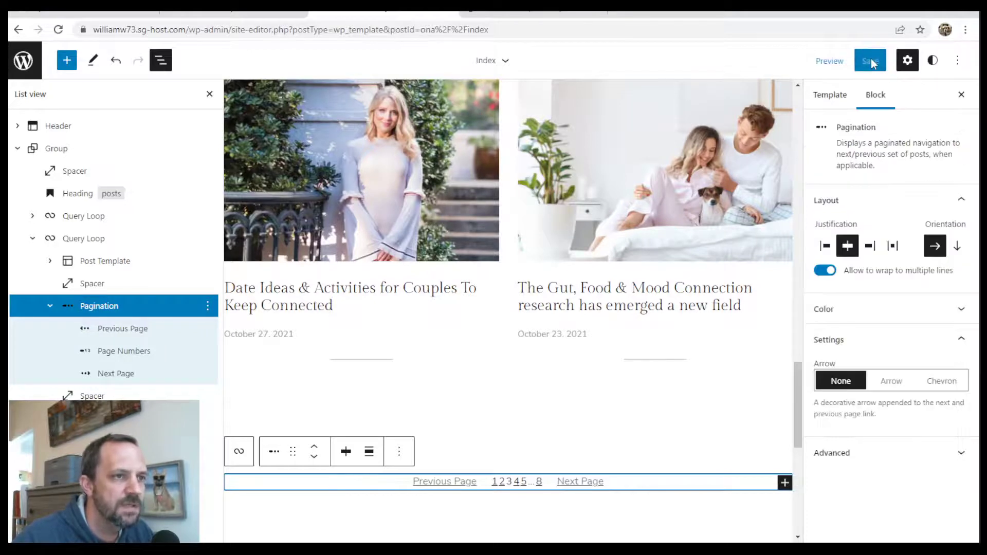
In Reading Settings, choose 'A static page' with Posts as the posts page and save.
{"action": "left_click", "coordinate": [30, 69]}
{"action": "left_click", "coordinate": [66, 105]}
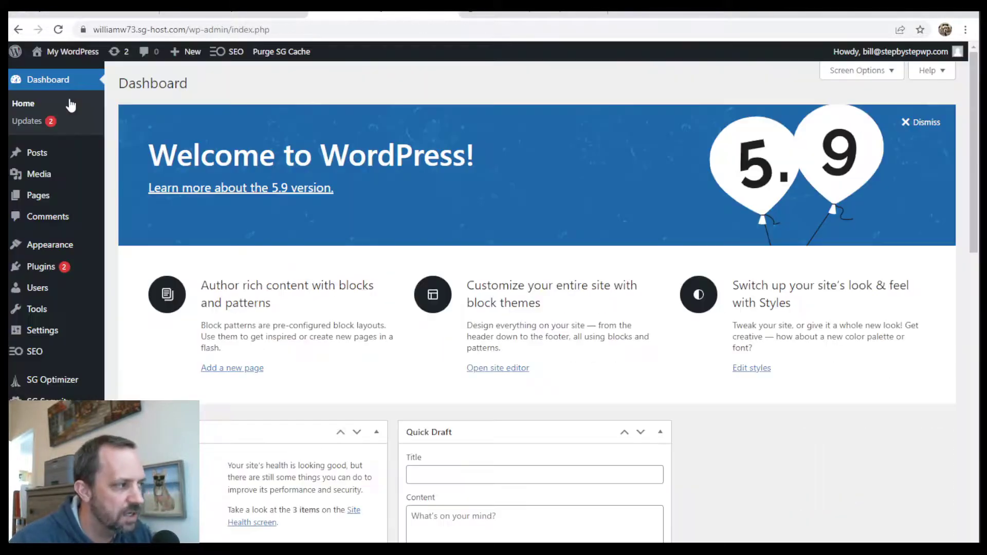
{"action": "mouse_move", "coordinate": [44, 336]}
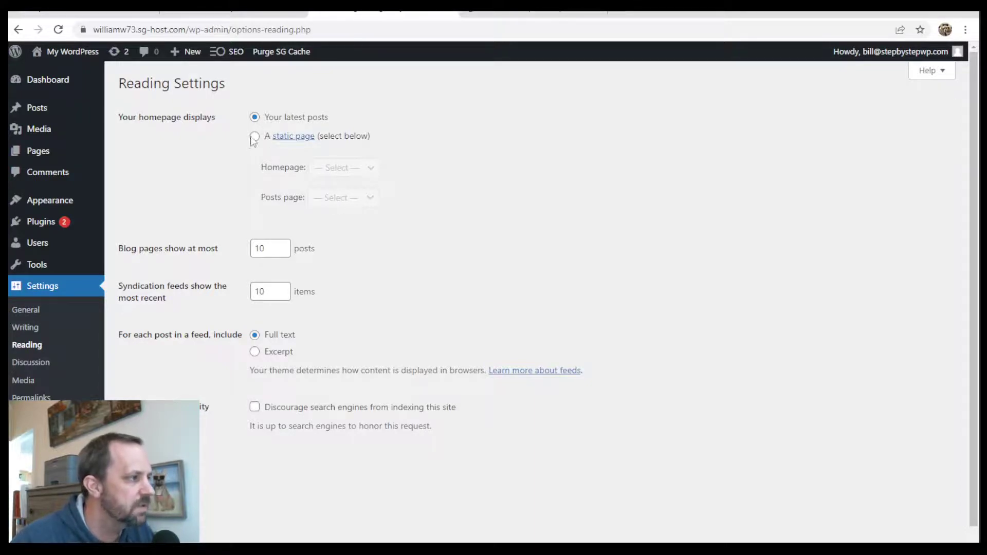
{"action": "left_click", "coordinate": [255, 137]}
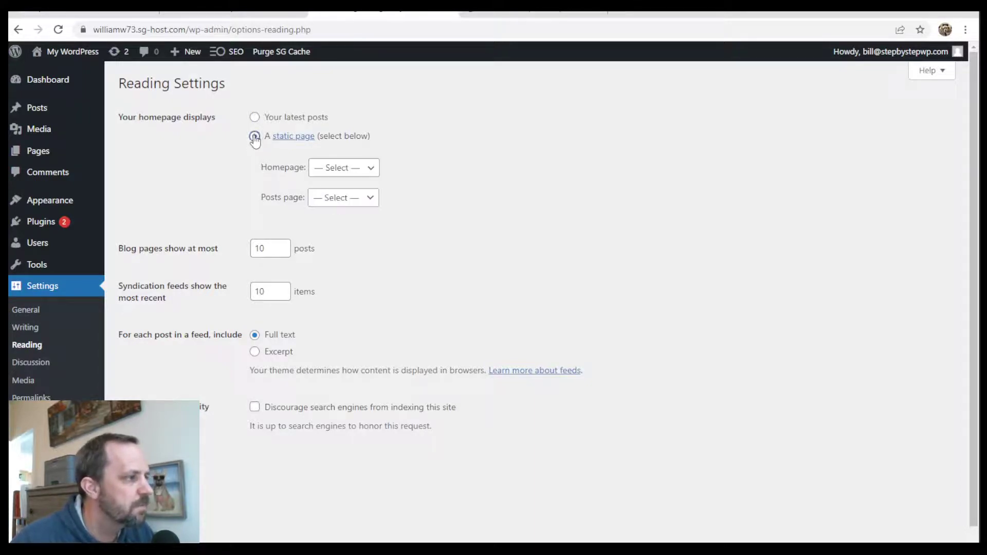
{"action": "left_click", "coordinate": [339, 200]}
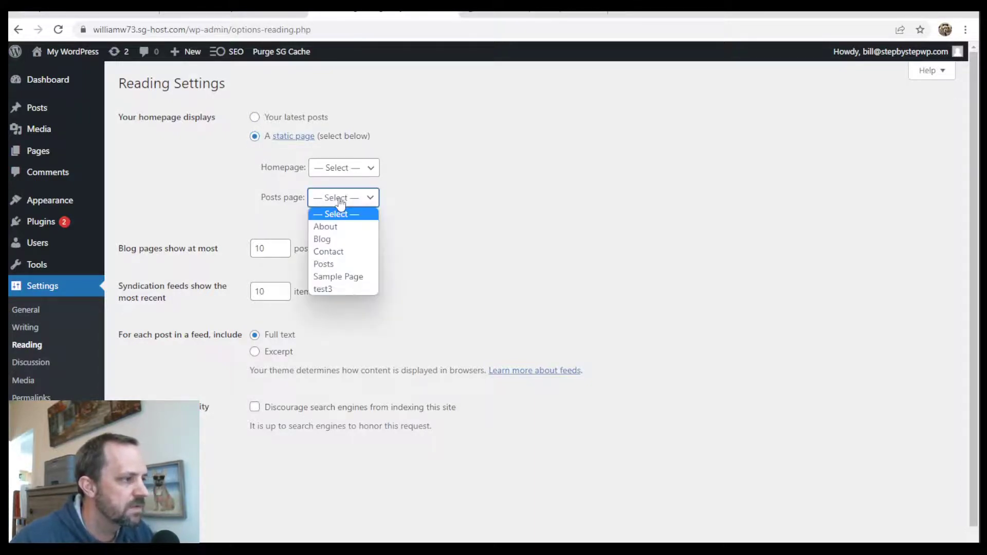
{"action": "left_click", "coordinate": [332, 264]}
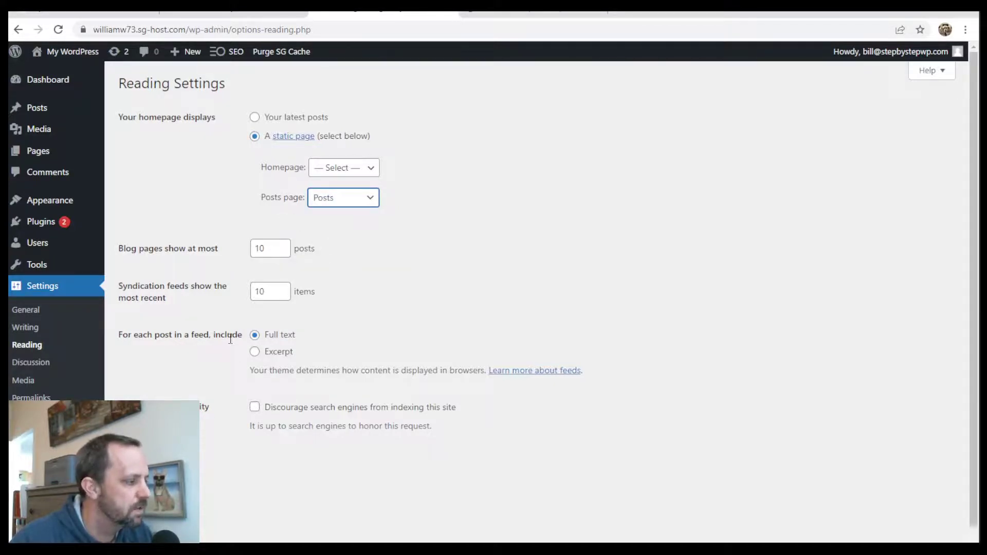
{"action": "left_click", "coordinate": [149, 456]}
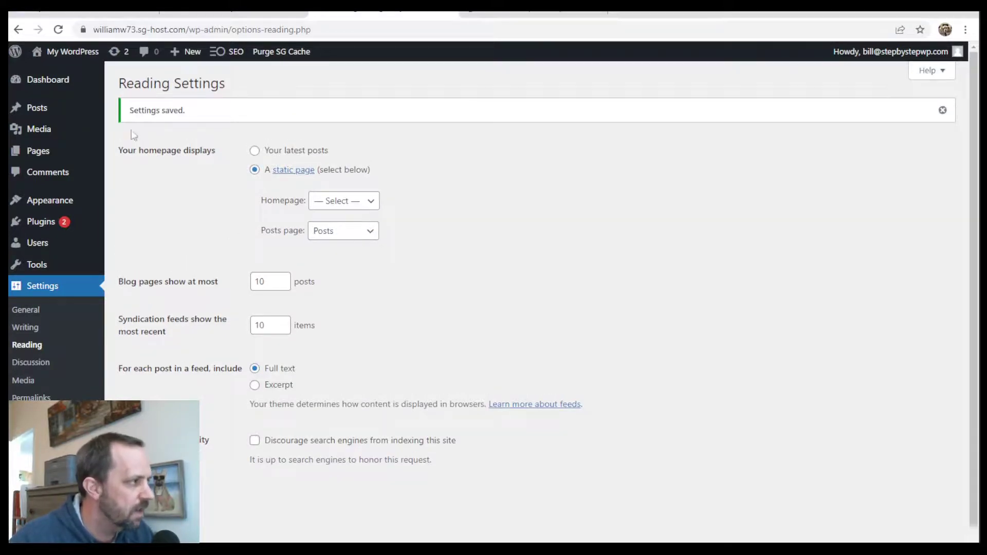
Go to All Pages and find the Posts entry labelled Posts Page.
{"action": "left_click", "coordinate": [37, 154]}
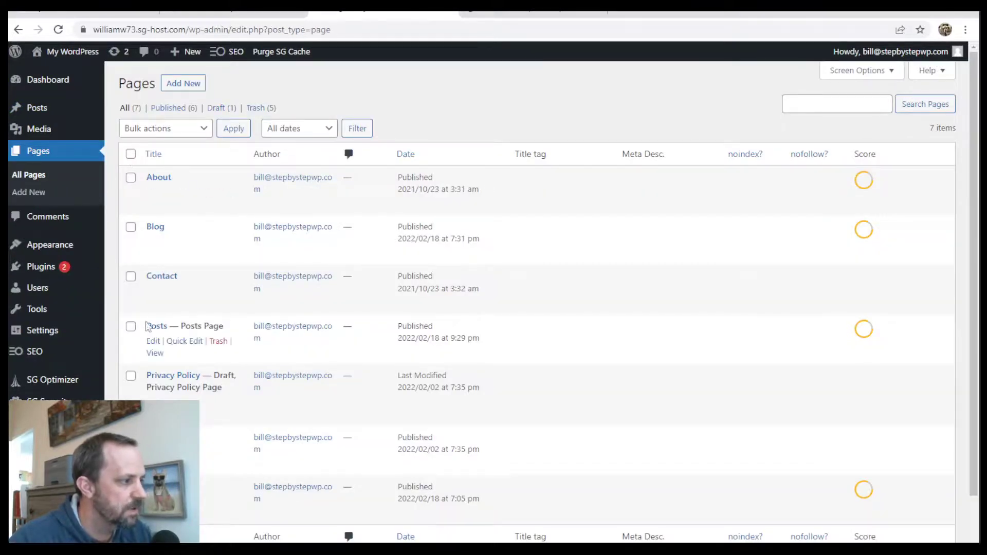
{"action": "left_click_drag", "start_coordinate": [195, 326], "coordinate": [223, 325]}
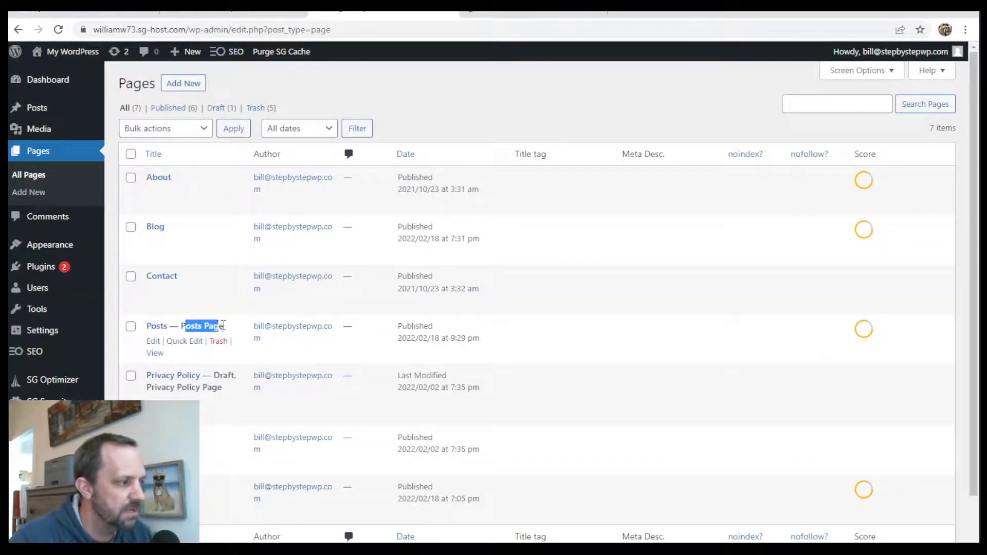
{"action": "left_click", "coordinate": [199, 325]}
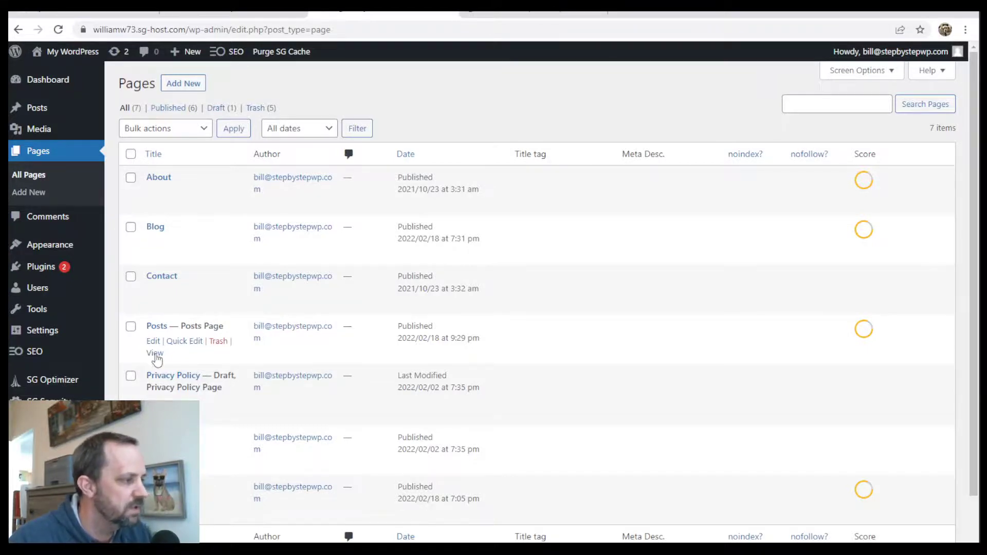
Scroll the live Posts page to check the featured post and two-column post grid.
{"action": "scroll", "coordinate": [381, 335], "scroll_direction": "down", "scroll_amount": 5}
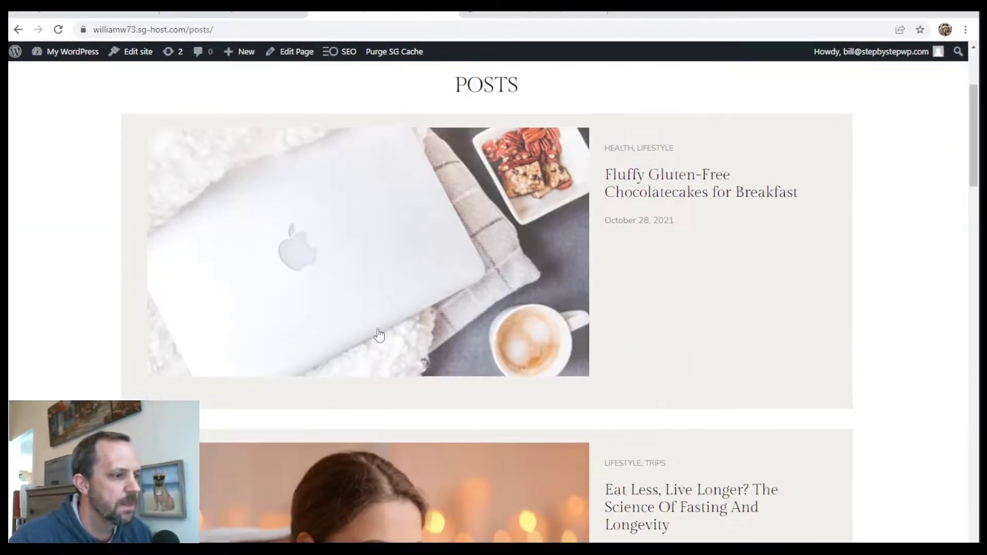
{"action": "scroll", "coordinate": [366, 328], "scroll_direction": "down", "scroll_amount": 10}
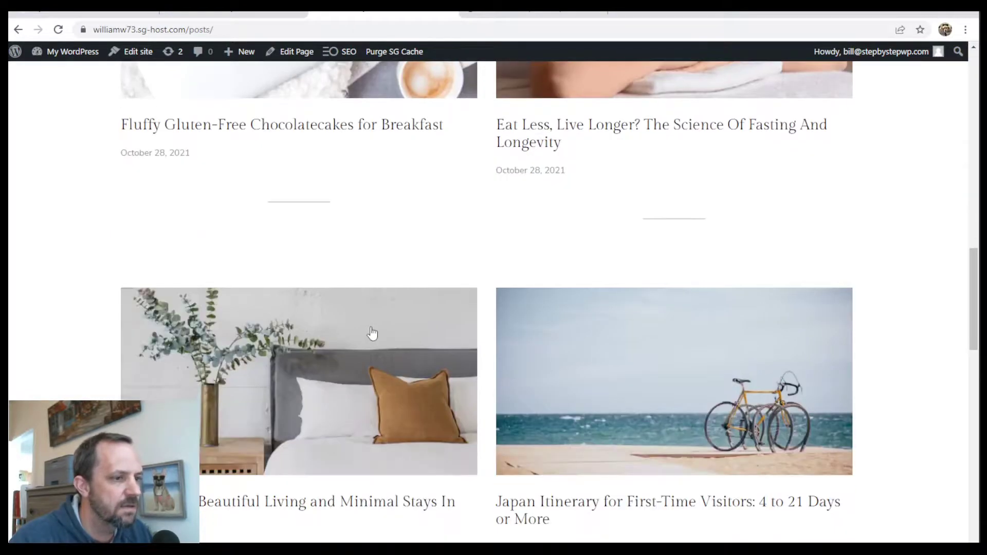
{"action": "scroll", "coordinate": [374, 334], "scroll_direction": "down", "scroll_amount": 10}
{"action": "scroll", "coordinate": [408, 339], "scroll_direction": "up", "scroll_amount": 8}
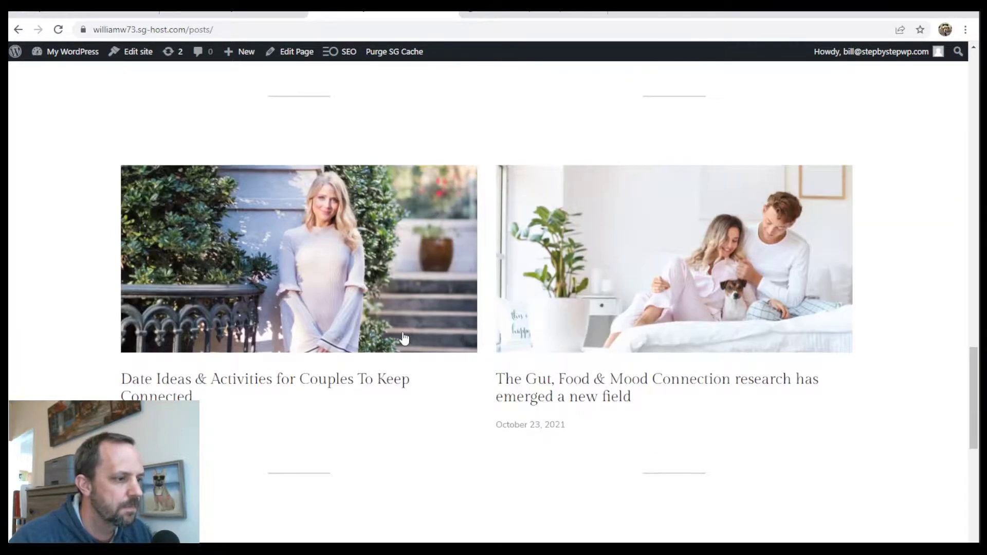
{"action": "scroll", "coordinate": [428, 339], "scroll_direction": "down", "scroll_amount": 8}
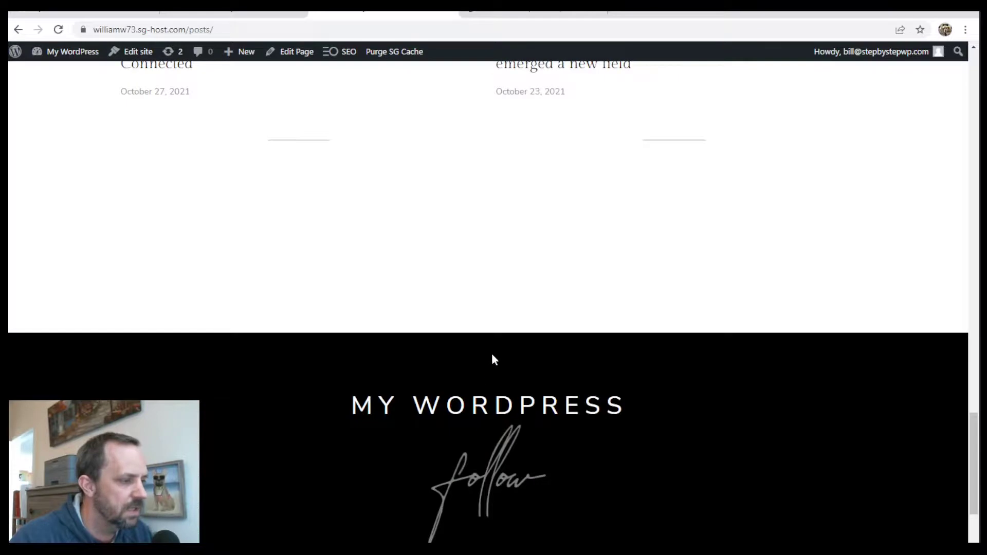
{"action": "scroll", "coordinate": [504, 292], "scroll_direction": "up", "scroll_amount": 10}
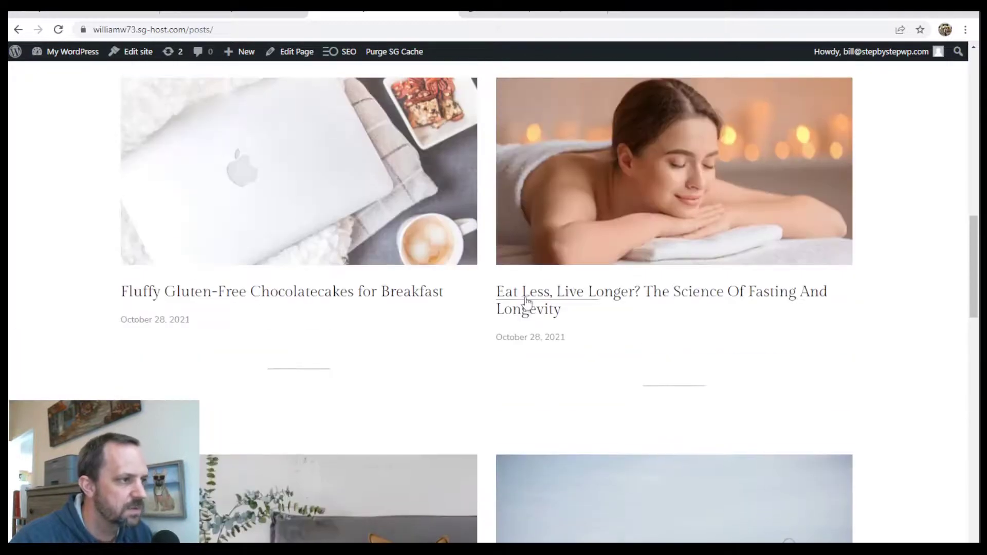
{"action": "scroll", "coordinate": [529, 307], "scroll_direction": "up", "scroll_amount": 5}
{"action": "scroll", "coordinate": [543, 312], "scroll_direction": "down", "scroll_amount": 6}
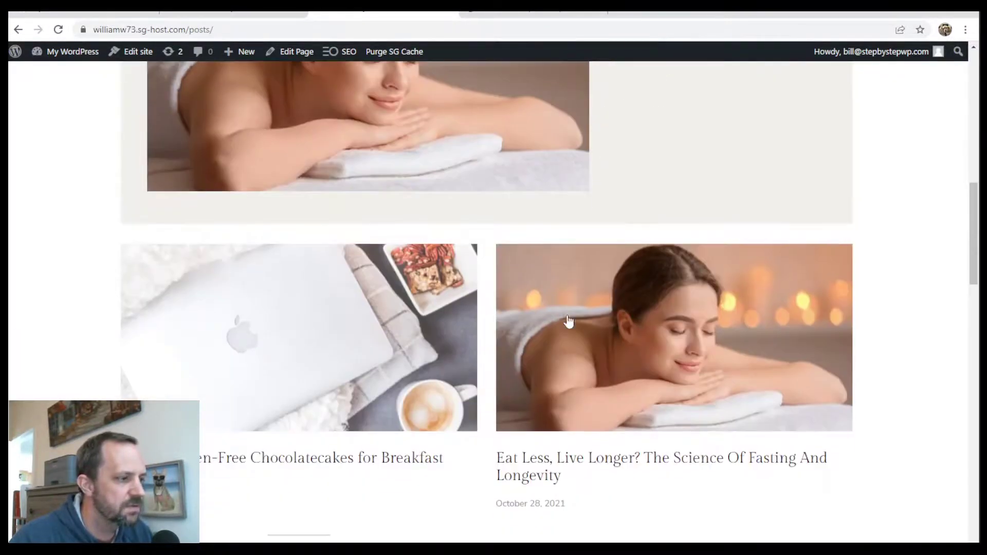
{"action": "scroll", "coordinate": [544, 312], "scroll_direction": "down", "scroll_amount": 6}
{"action": "scroll", "coordinate": [547, 308], "scroll_direction": "up", "scroll_amount": 11}
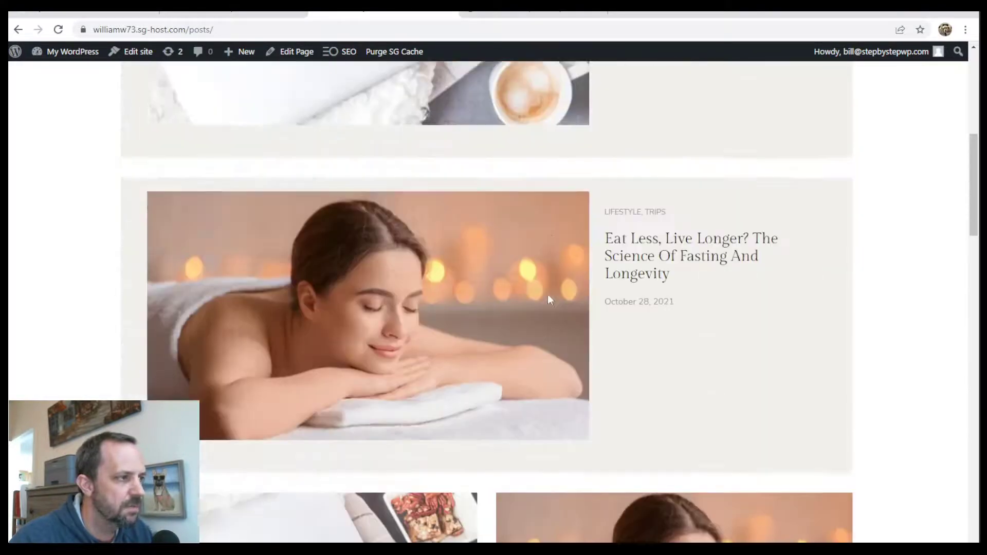
{"action": "scroll", "coordinate": [550, 295], "scroll_direction": "down", "scroll_amount": 2}
{"action": "scroll", "coordinate": [592, 391], "scroll_direction": "down", "scroll_amount": 3}
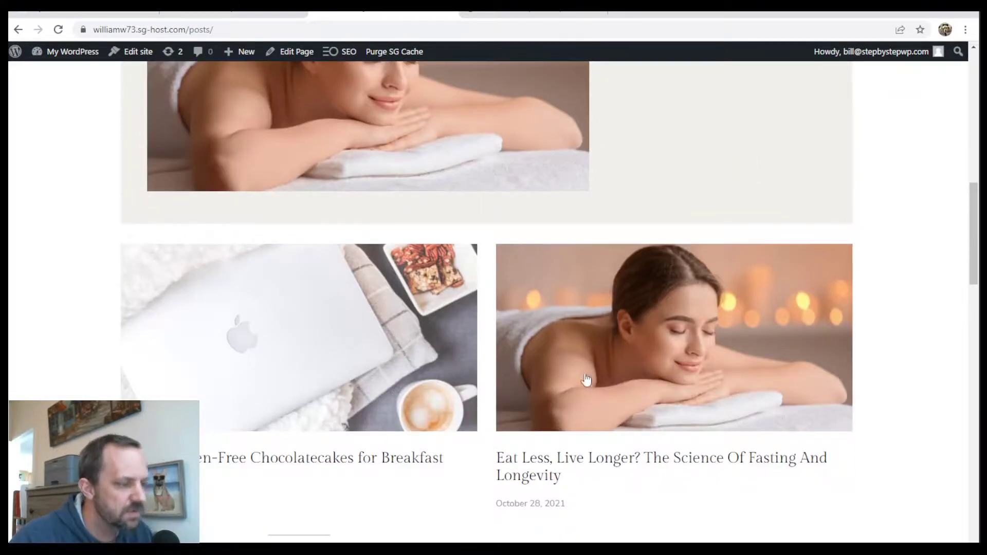
{"action": "scroll", "coordinate": [574, 341], "scroll_direction": "up", "scroll_amount": 12}
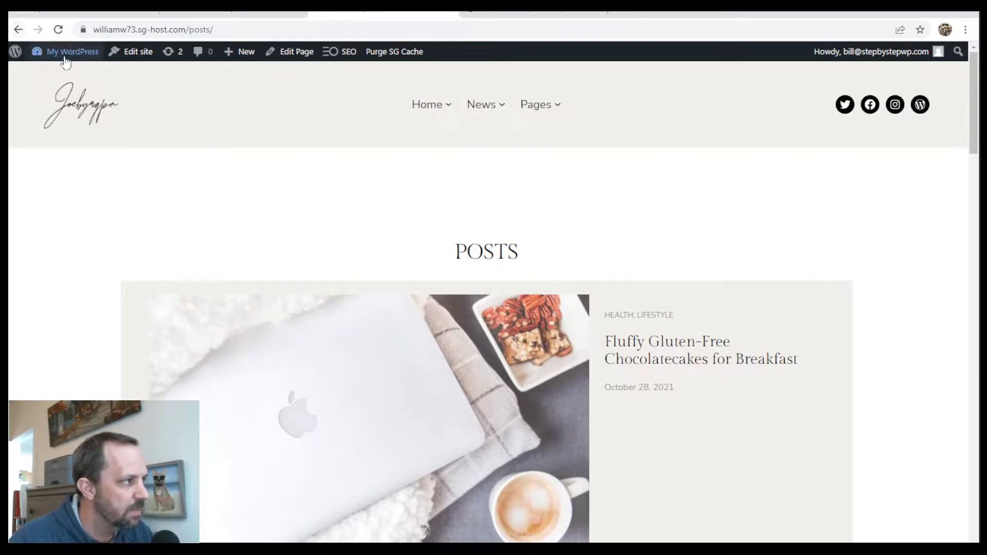
Reopen the Posts page from All Pages, update it, and return to the pages list.
{"action": "mouse_move", "coordinate": [66, 51]}
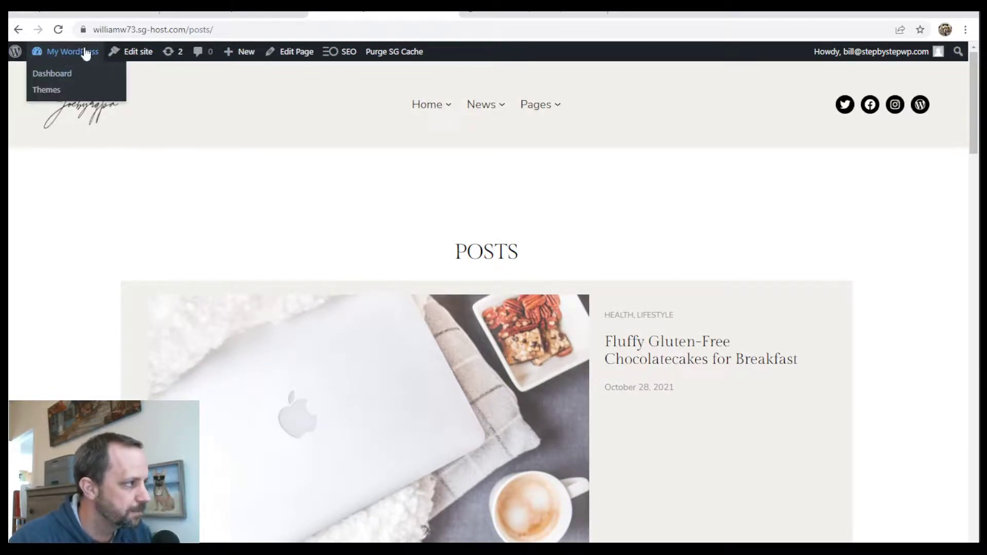
{"action": "left_click", "coordinate": [57, 75]}
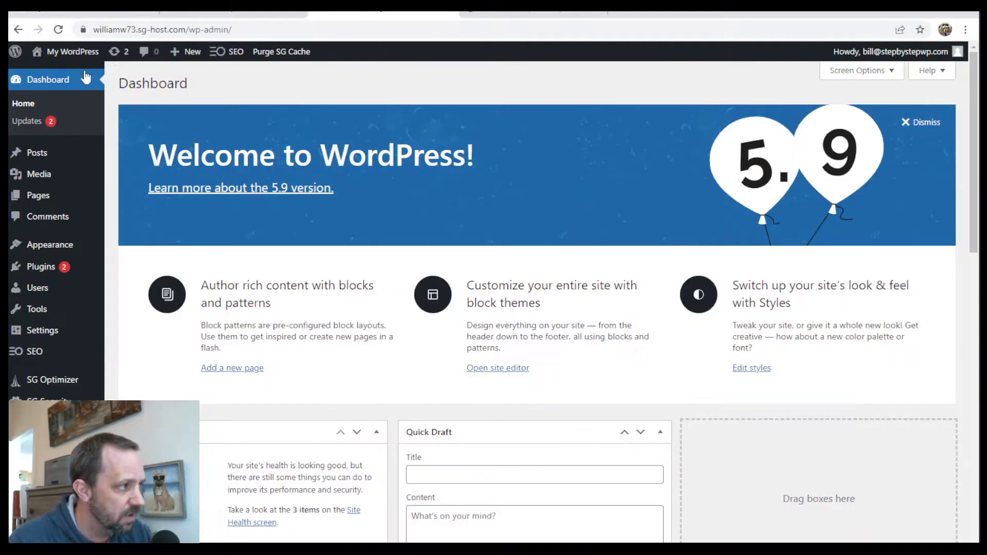
{"action": "mouse_move", "coordinate": [44, 201]}
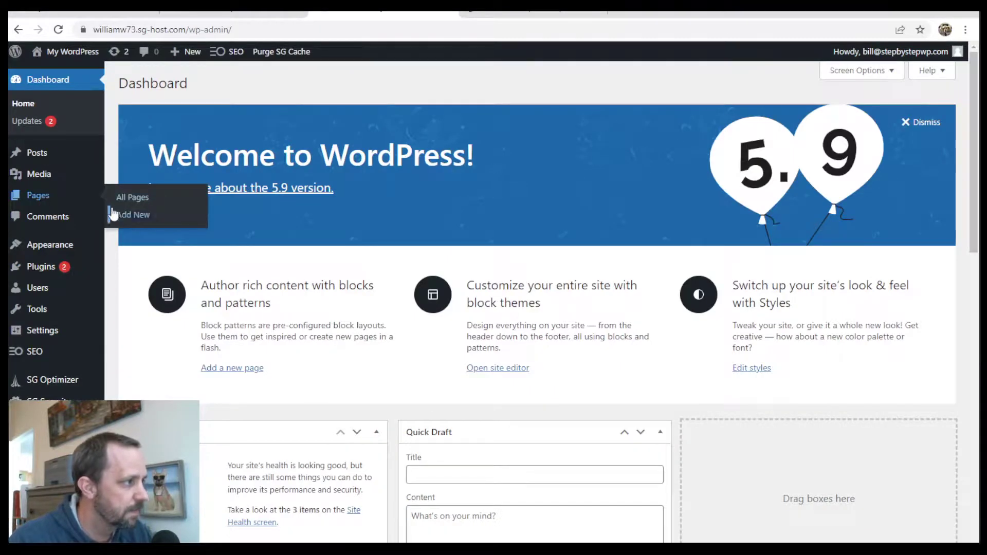
{"action": "left_click", "coordinate": [135, 197]}
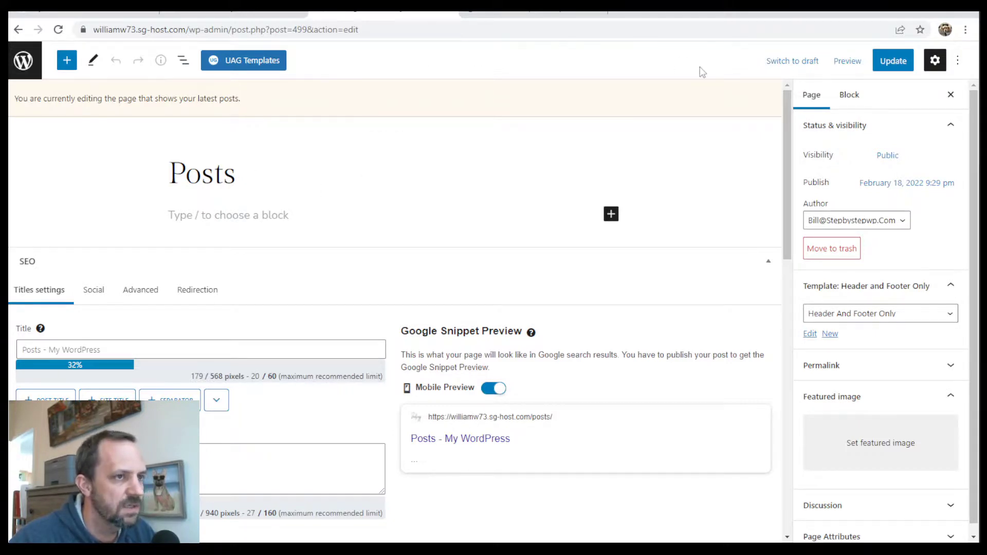
{"action": "left_click", "coordinate": [889, 61]}
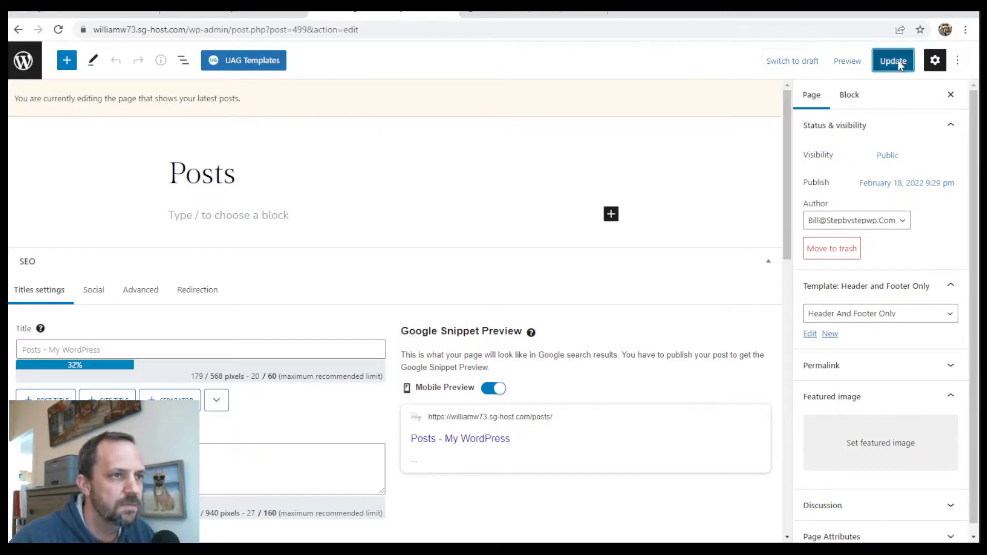
{"action": "left_click", "coordinate": [23, 60]}
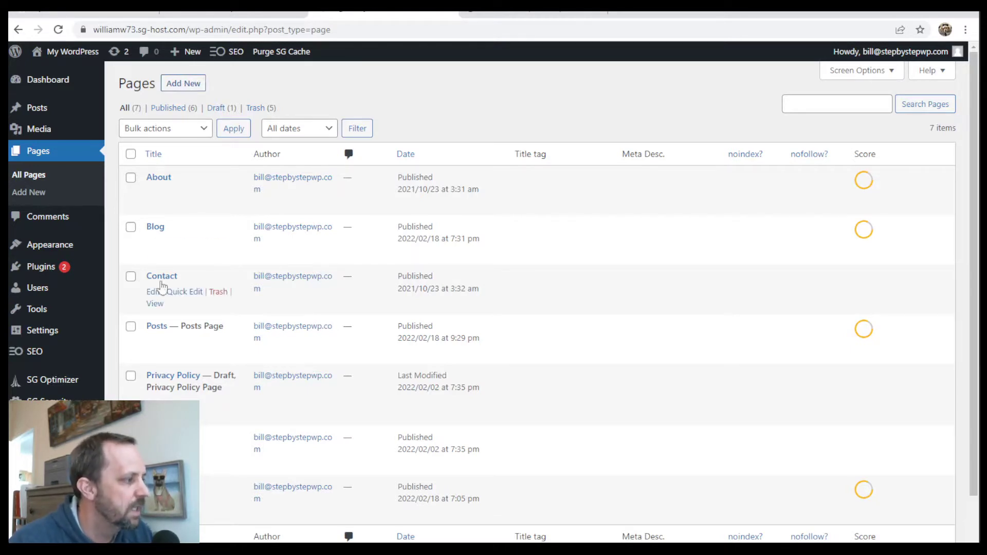
Check the Homepage dropdown in Settings > Reading, leaving the static page setup unchanged.
{"action": "mouse_move", "coordinate": [67, 244]}
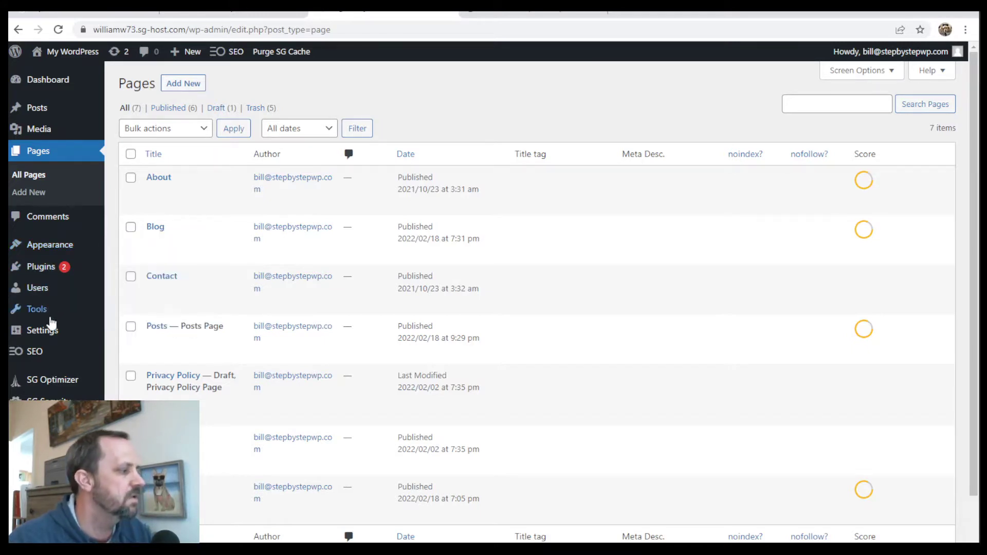
{"action": "mouse_move", "coordinate": [52, 332]}
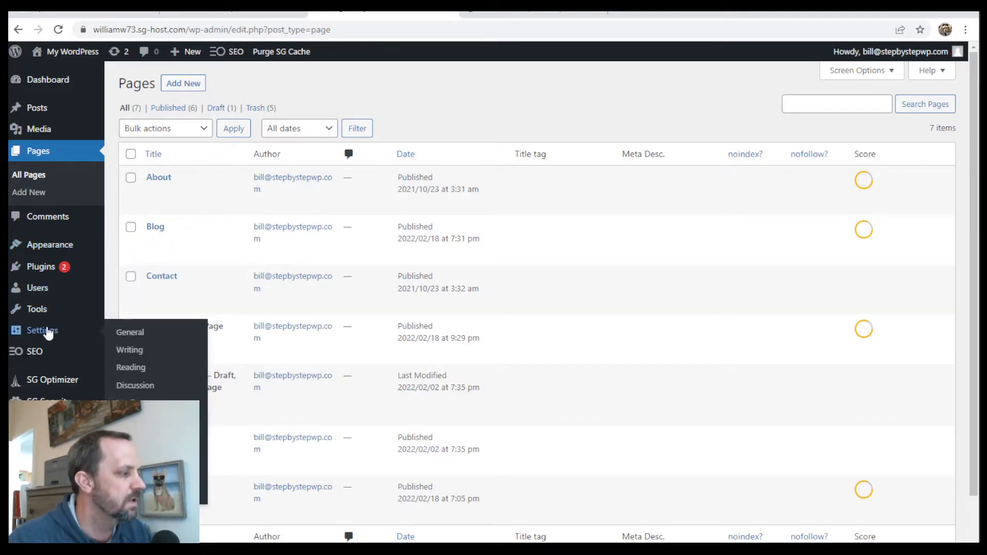
{"action": "left_click", "coordinate": [129, 368]}
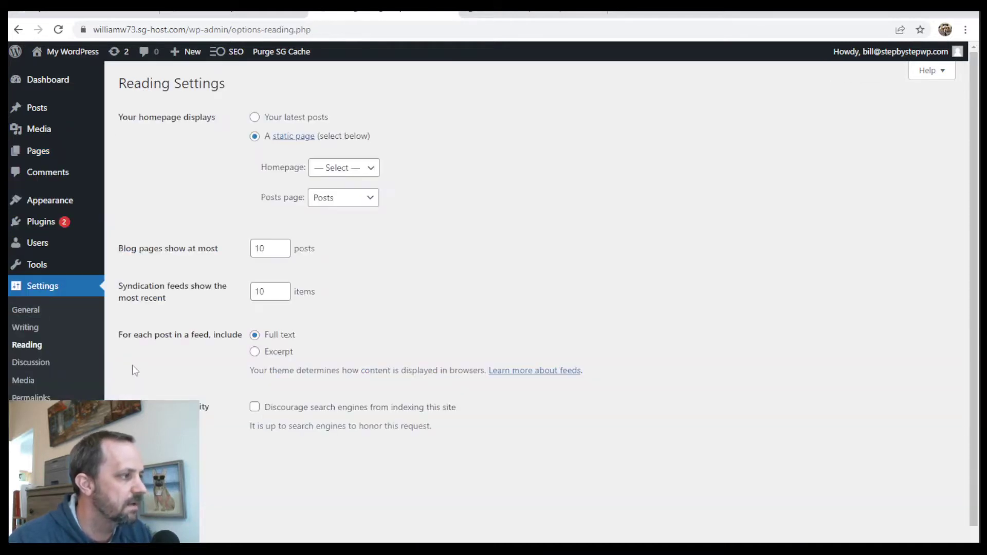
{"action": "left_click", "coordinate": [368, 167]}
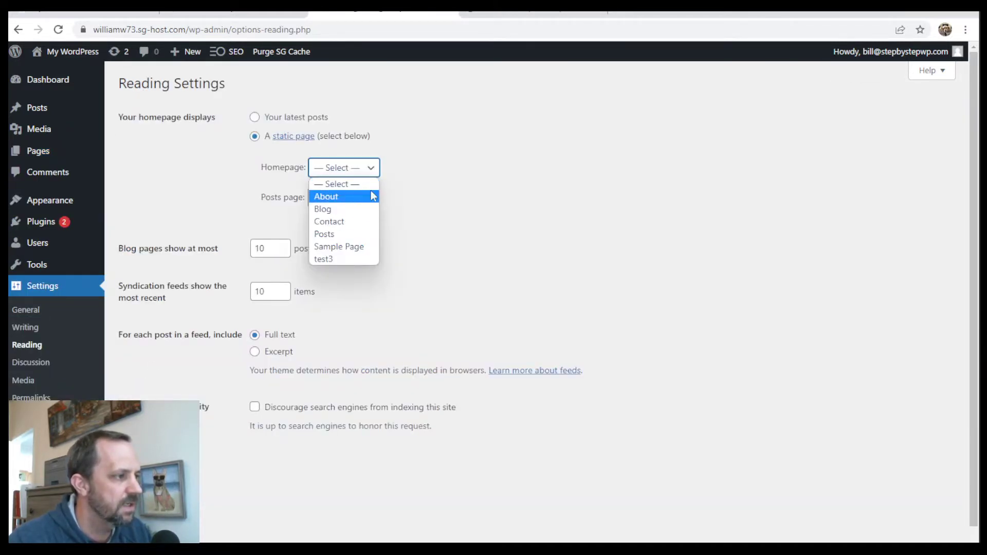
{"action": "left_click", "coordinate": [379, 176]}
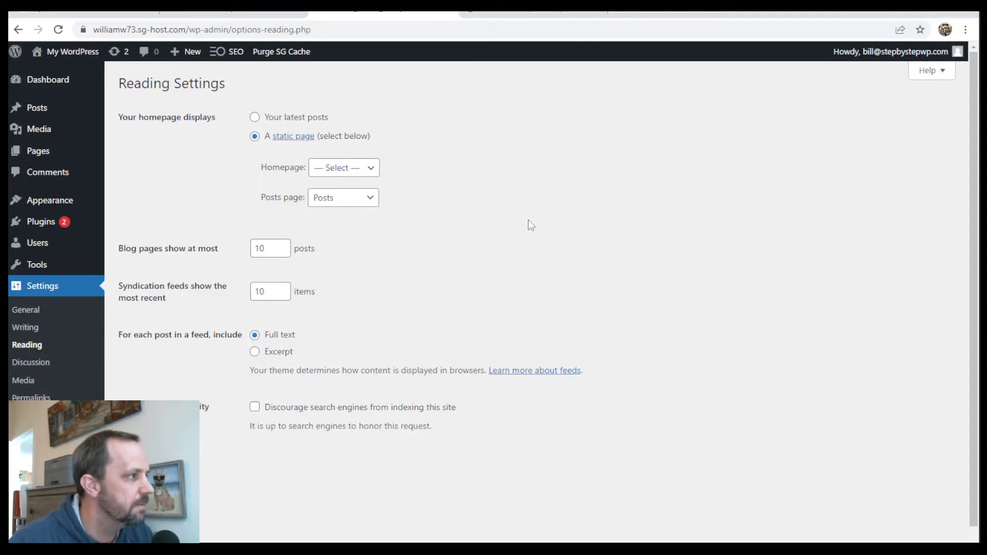